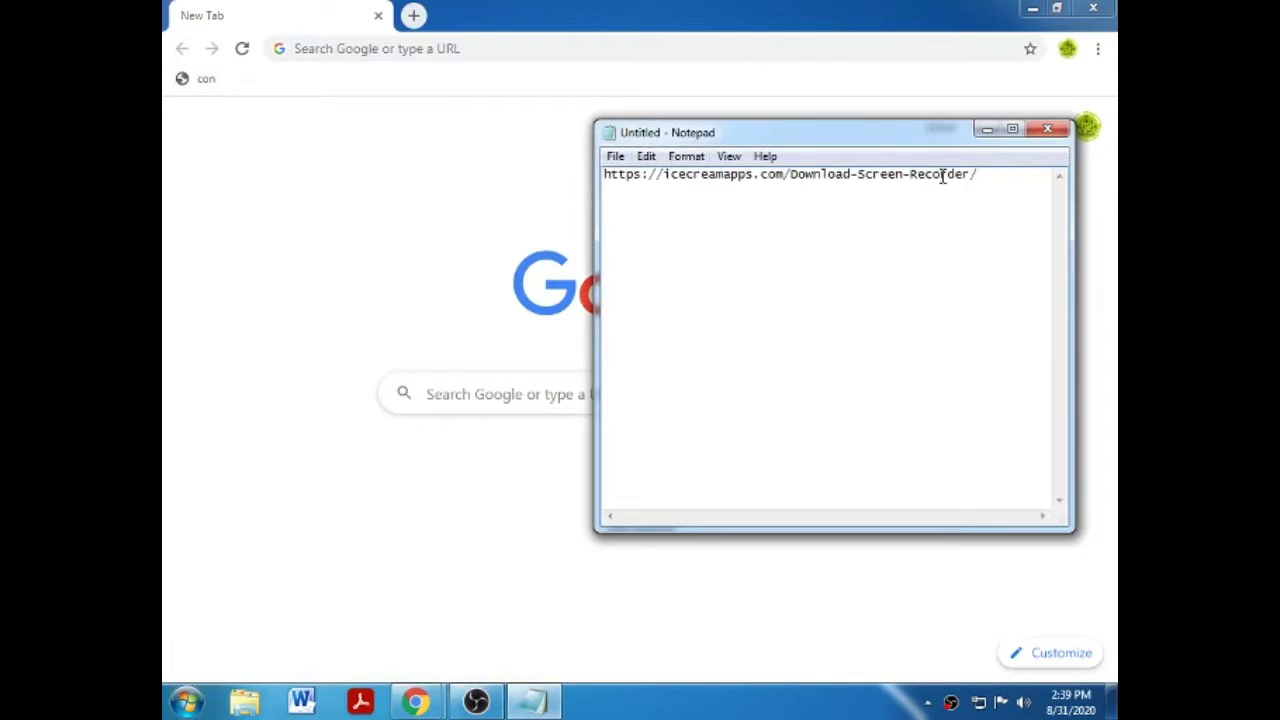
- Copy the Icecream Screen Recorder download link from the Notepad note and open it in Chrome
drag(979, 175, 603, 174)
key(ctrl+c)
click(647, 157)
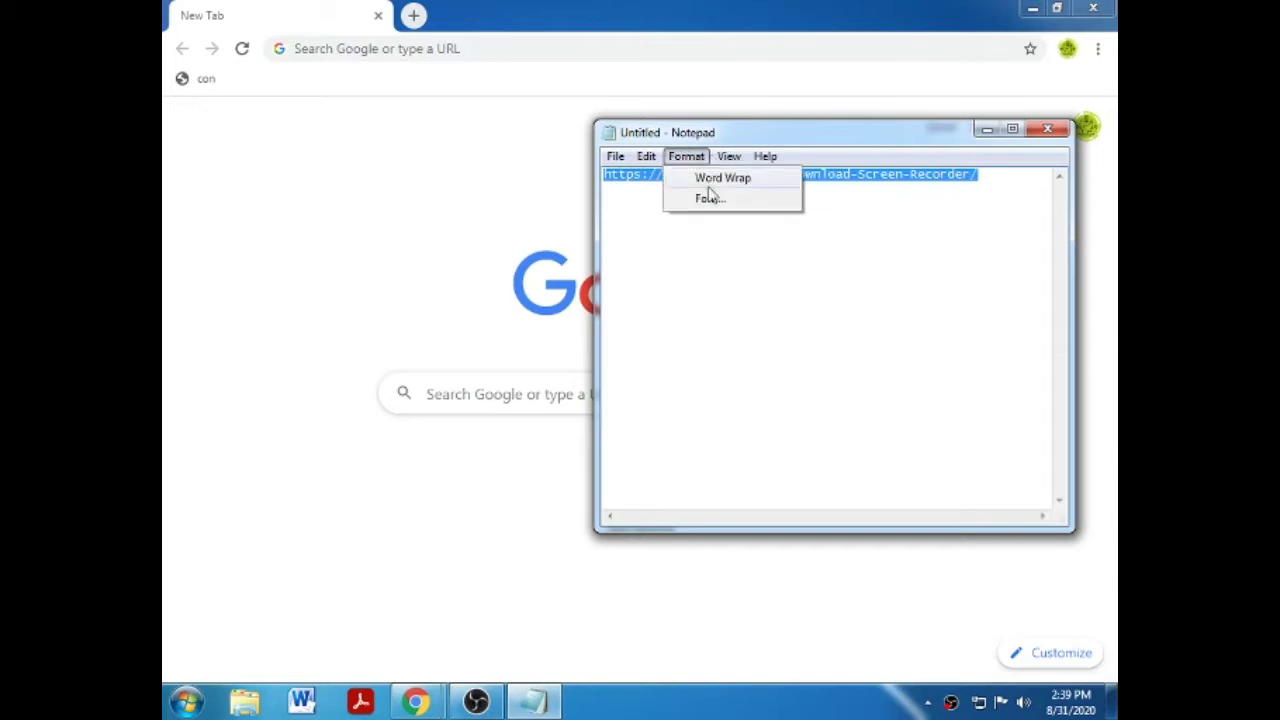
key(Escape)
key(Escape)
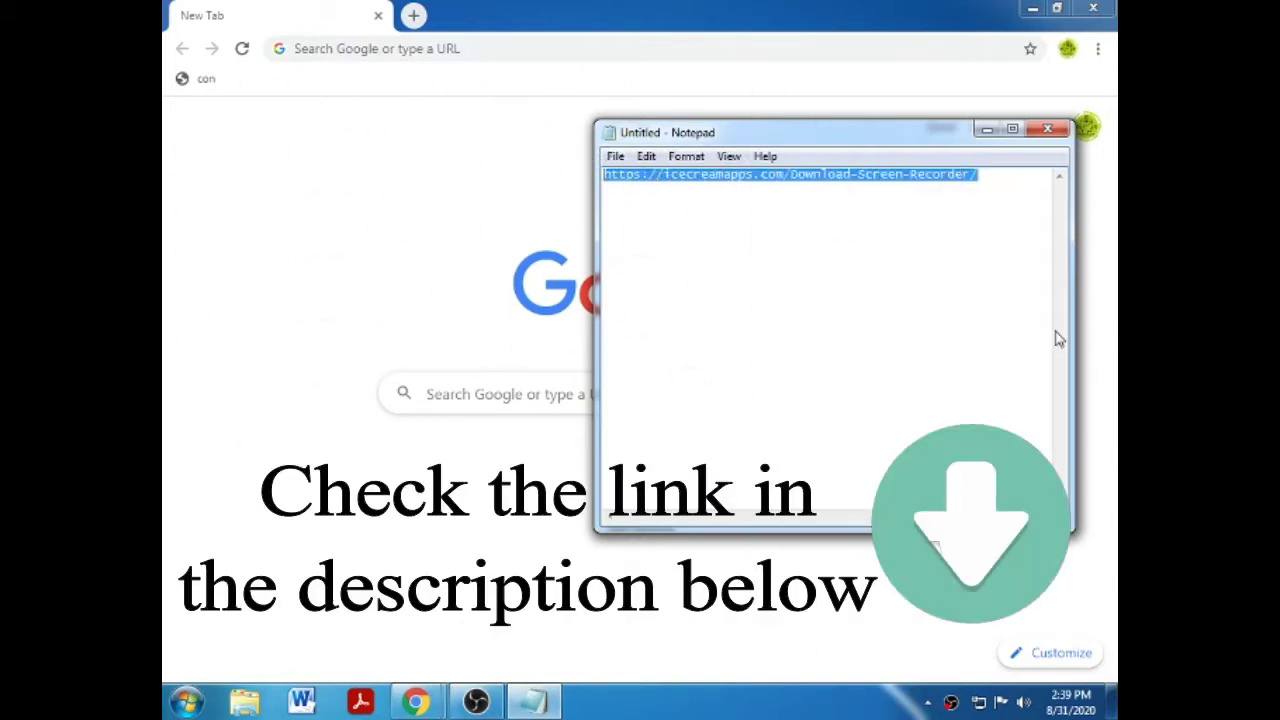
click(566, 48)
key(ctrl+v)
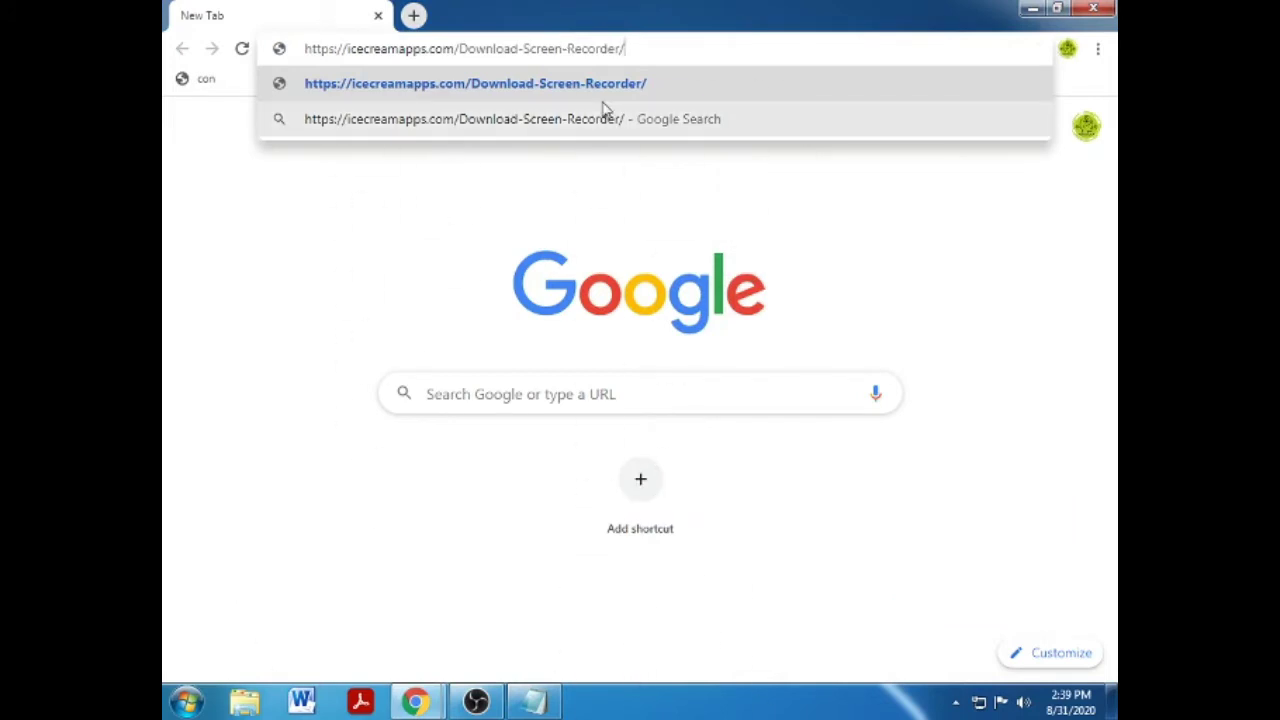
key(Return)
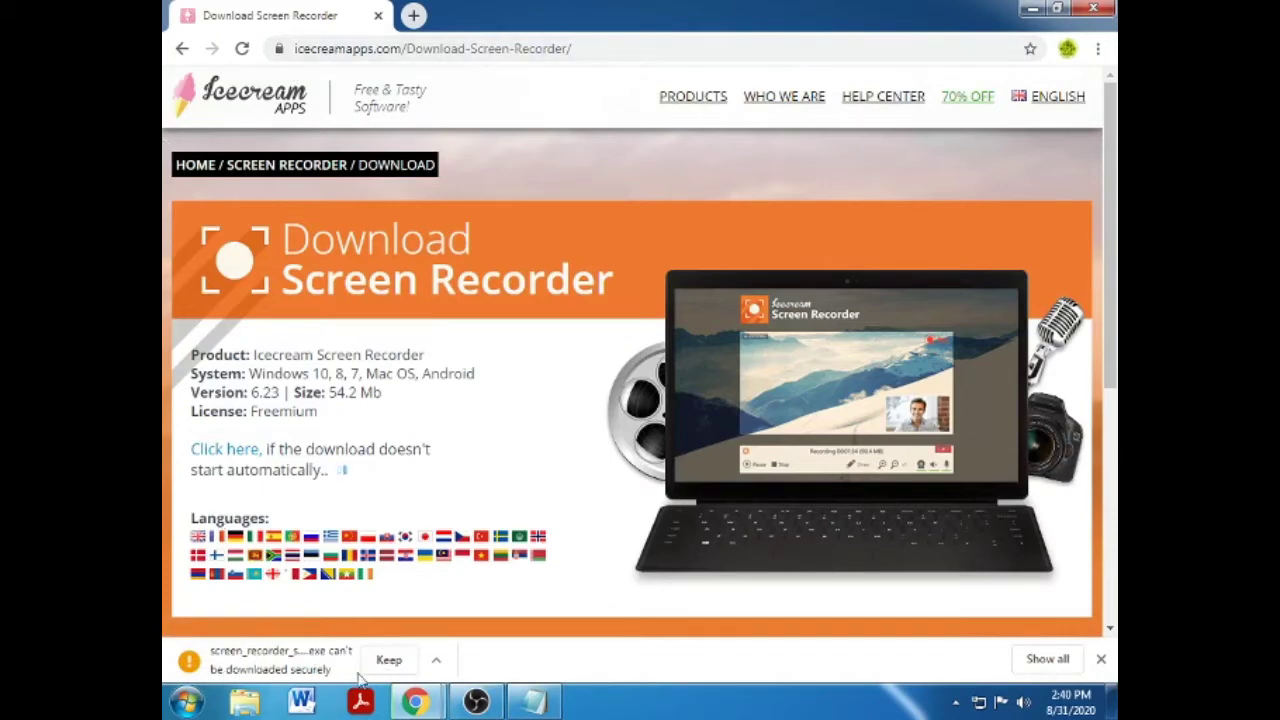
- Keep the blocked Screen Recorder setup file and let it download
click(444, 663)
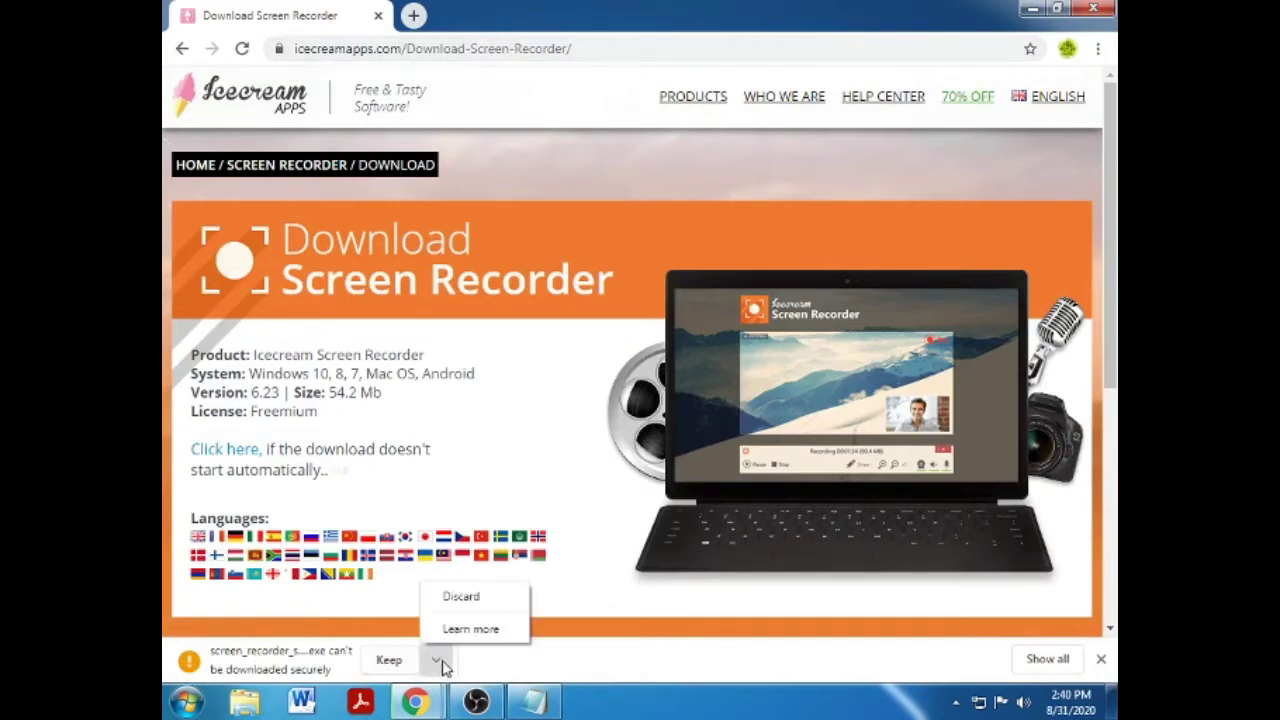
click(387, 664)
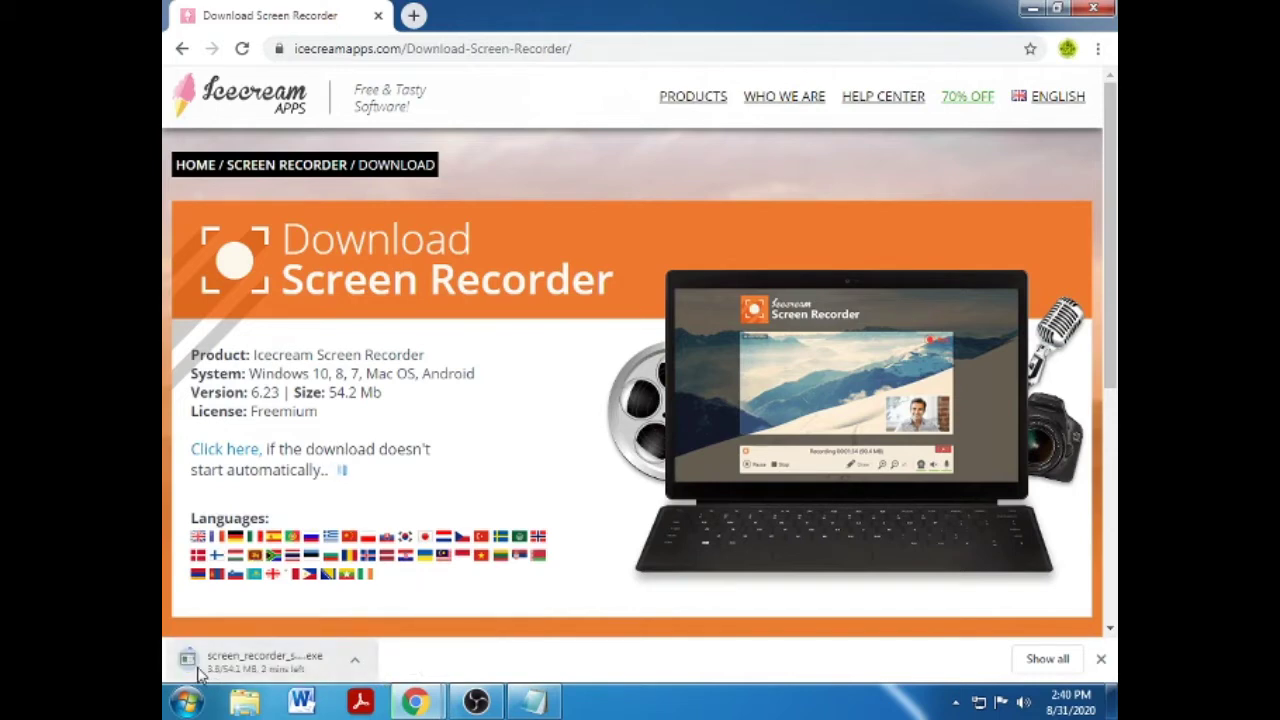
mouse_move(472, 703)
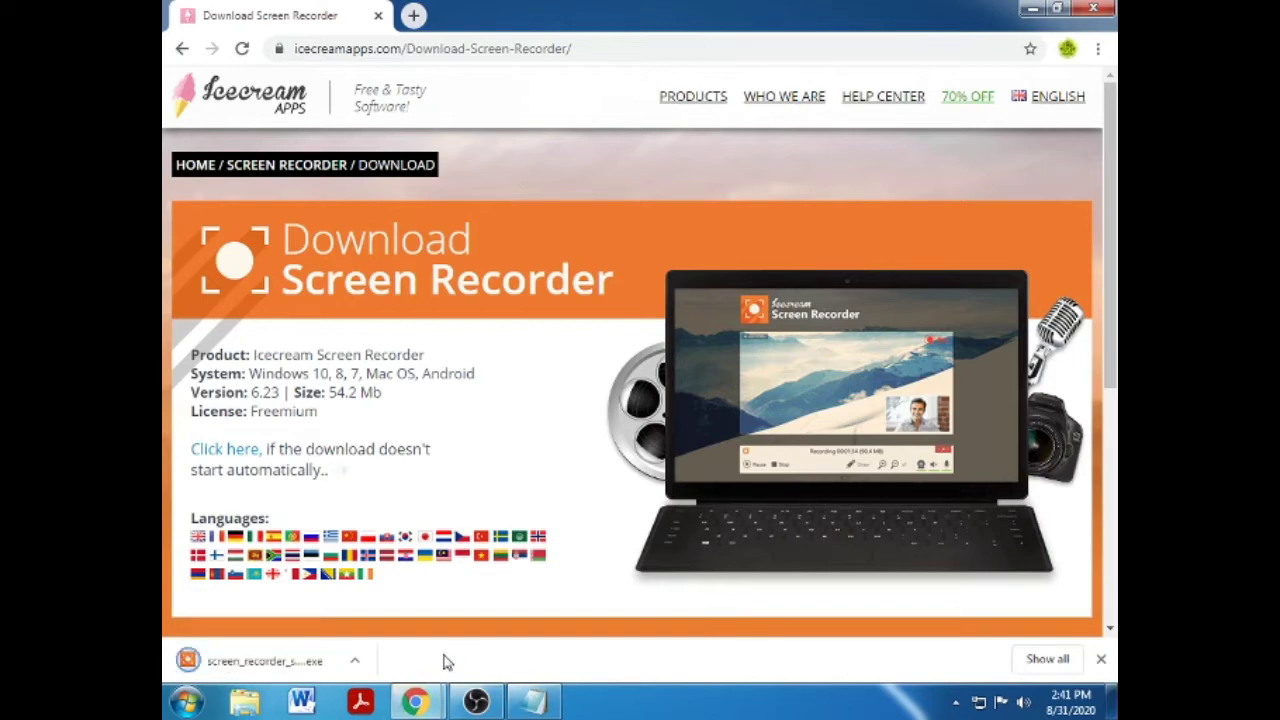
- Run the downloaded screen_recorder_setup.exe and use English as the installation language
click(265, 662)
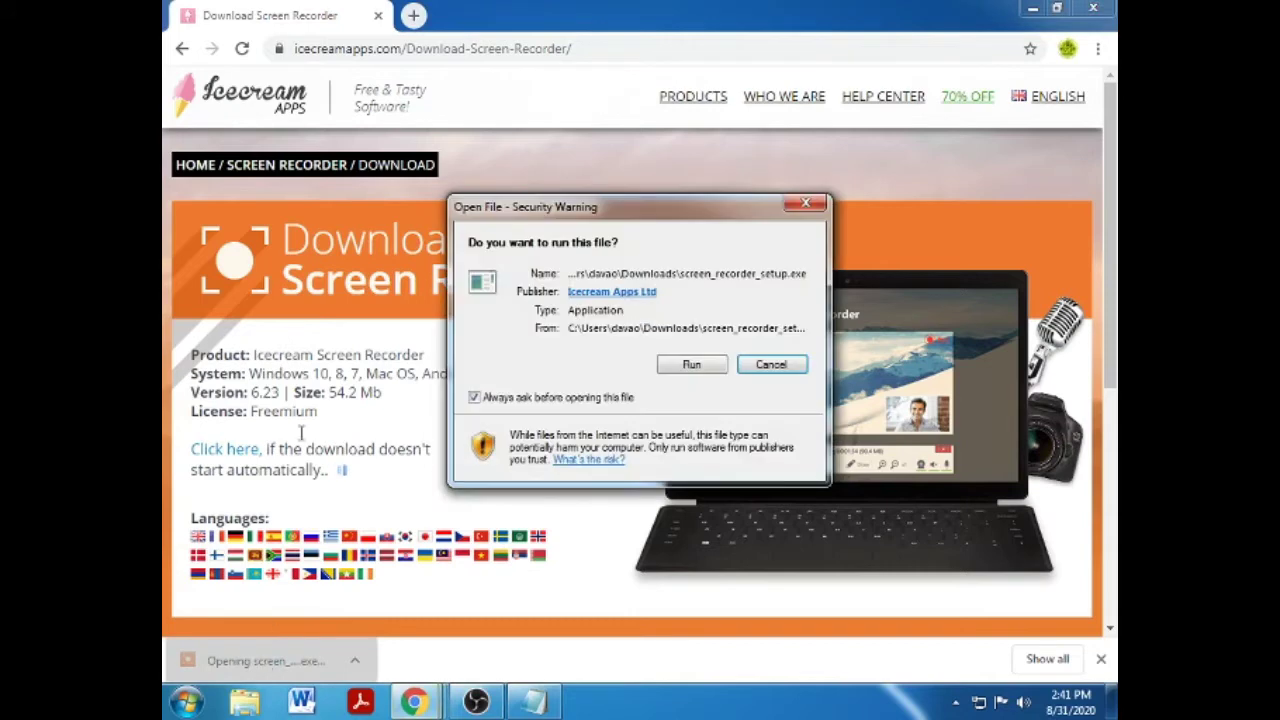
click(700, 366)
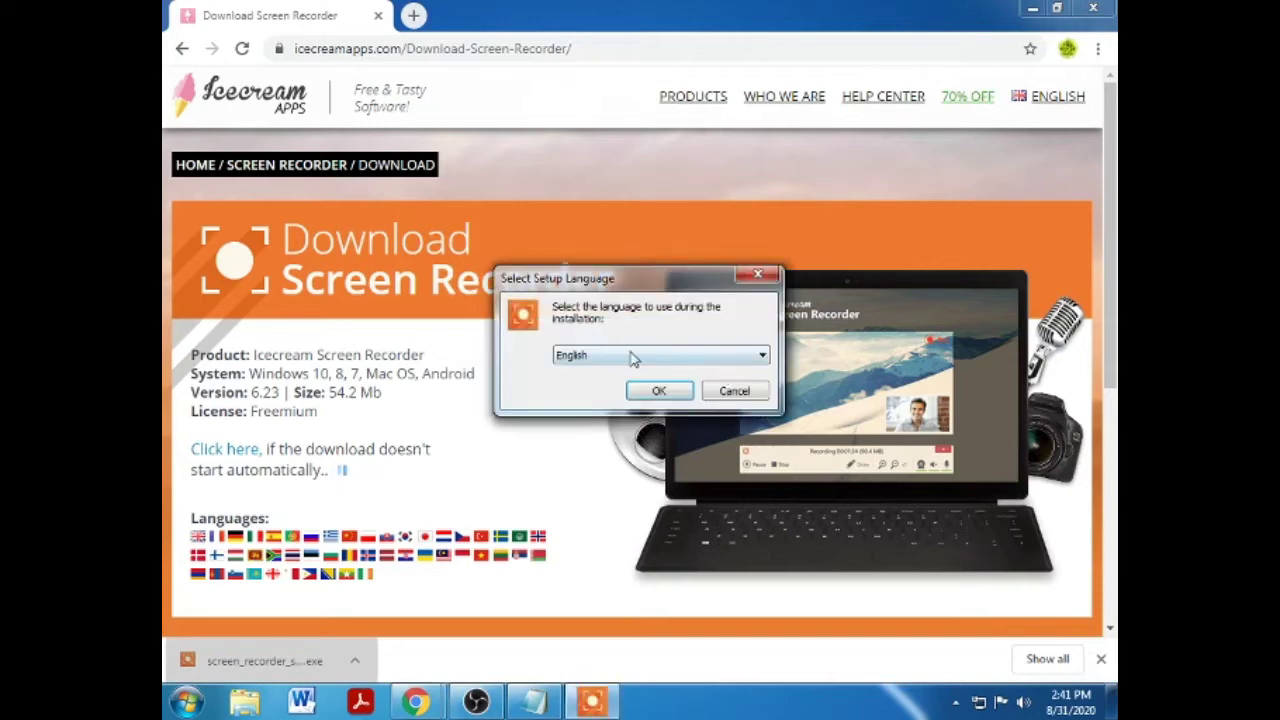
click(658, 391)
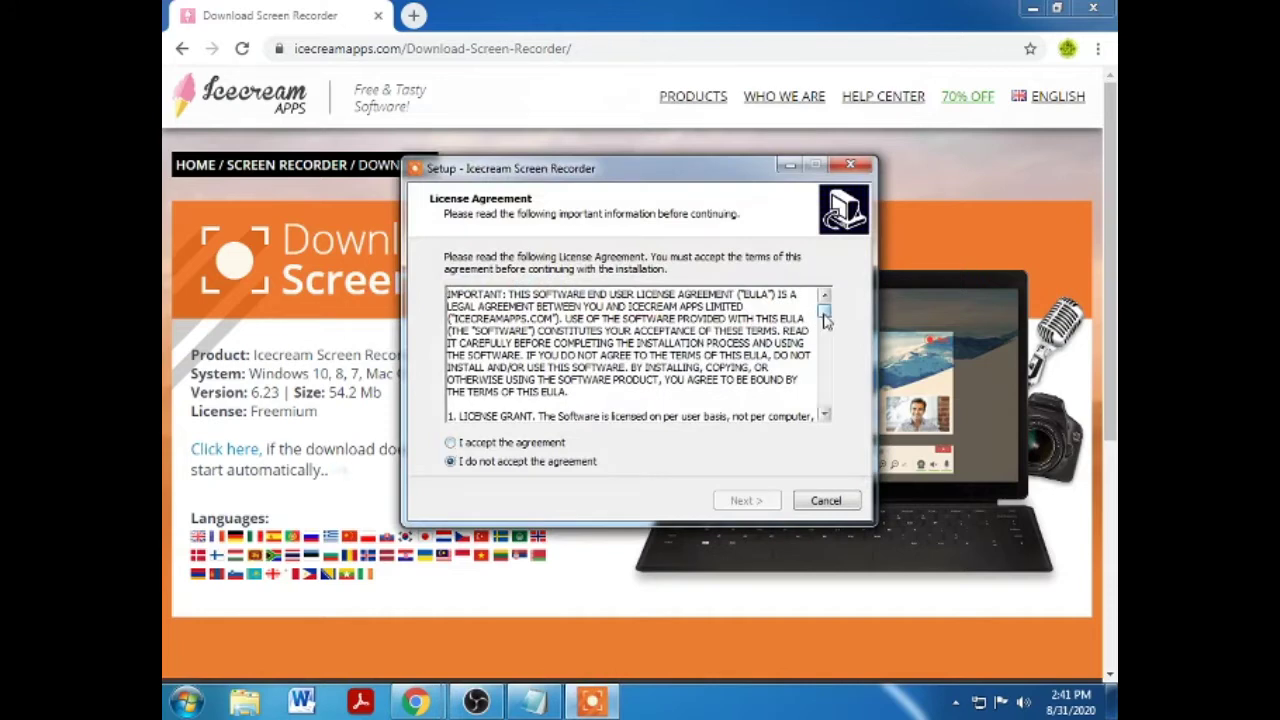
- Review the free use clause of the license agreement, accept the agreement and continue the setup
drag(825, 312, 841, 342)
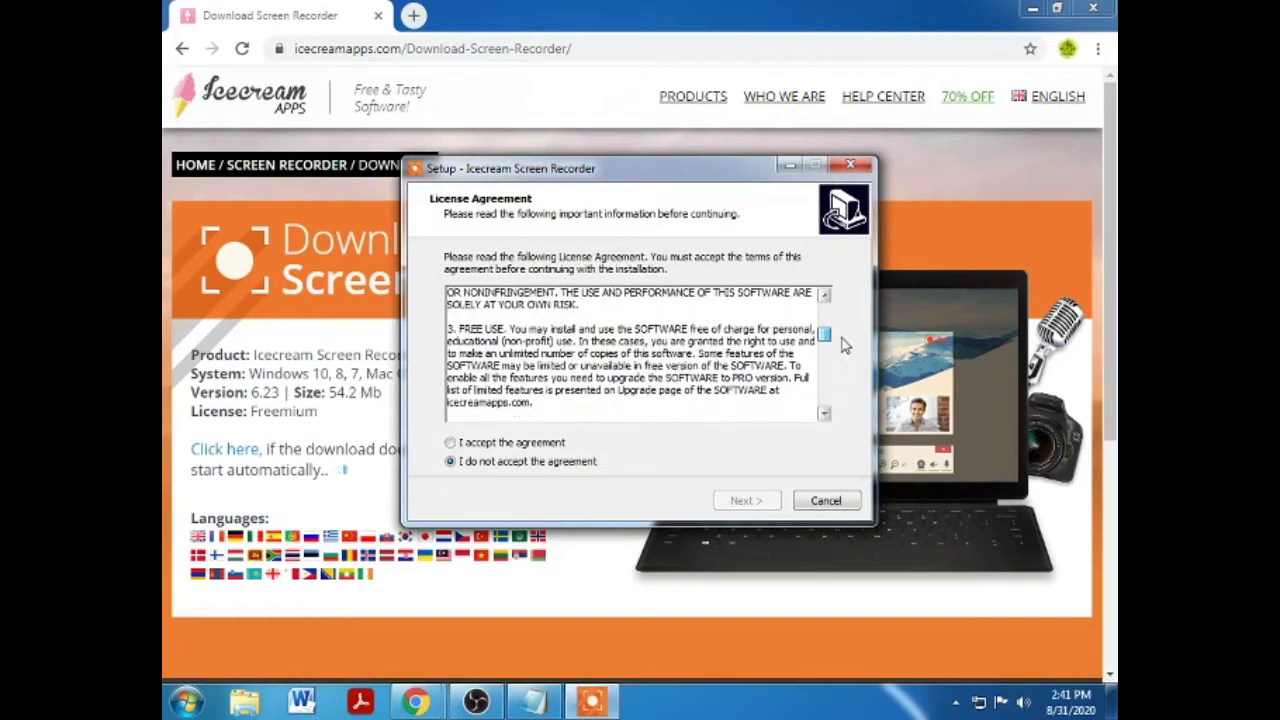
drag(458, 338, 765, 351)
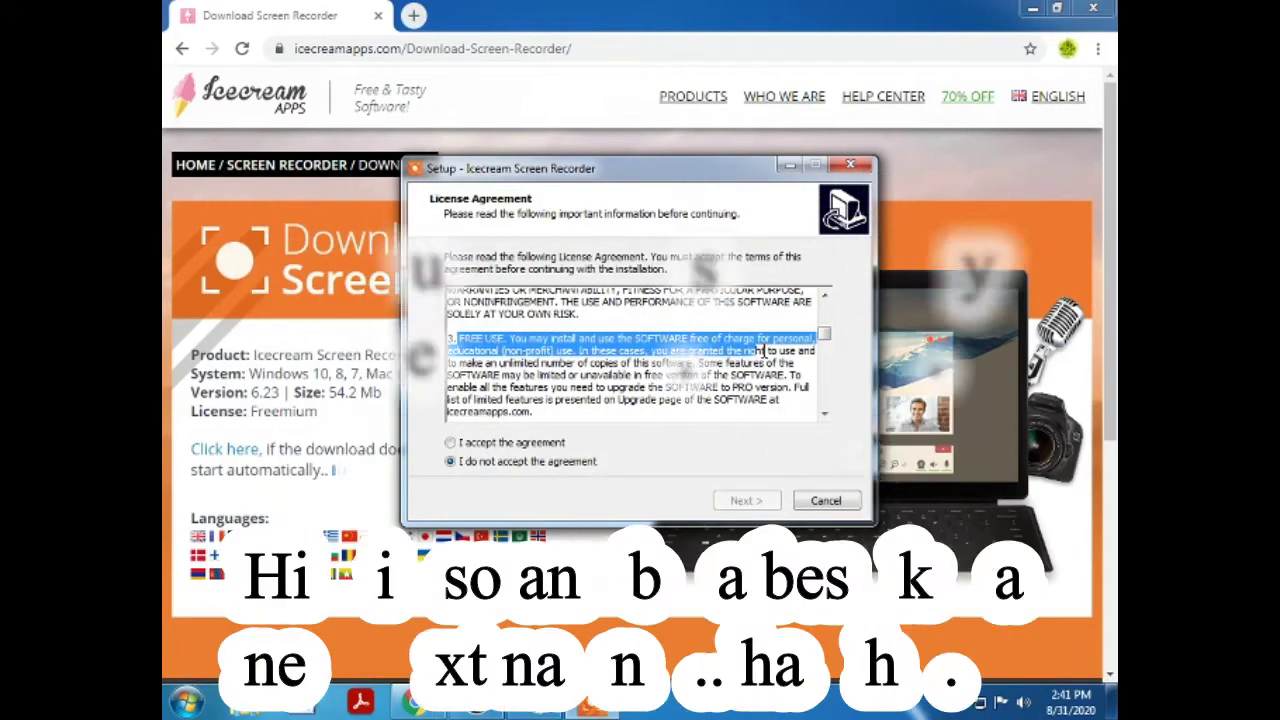
click(667, 351)
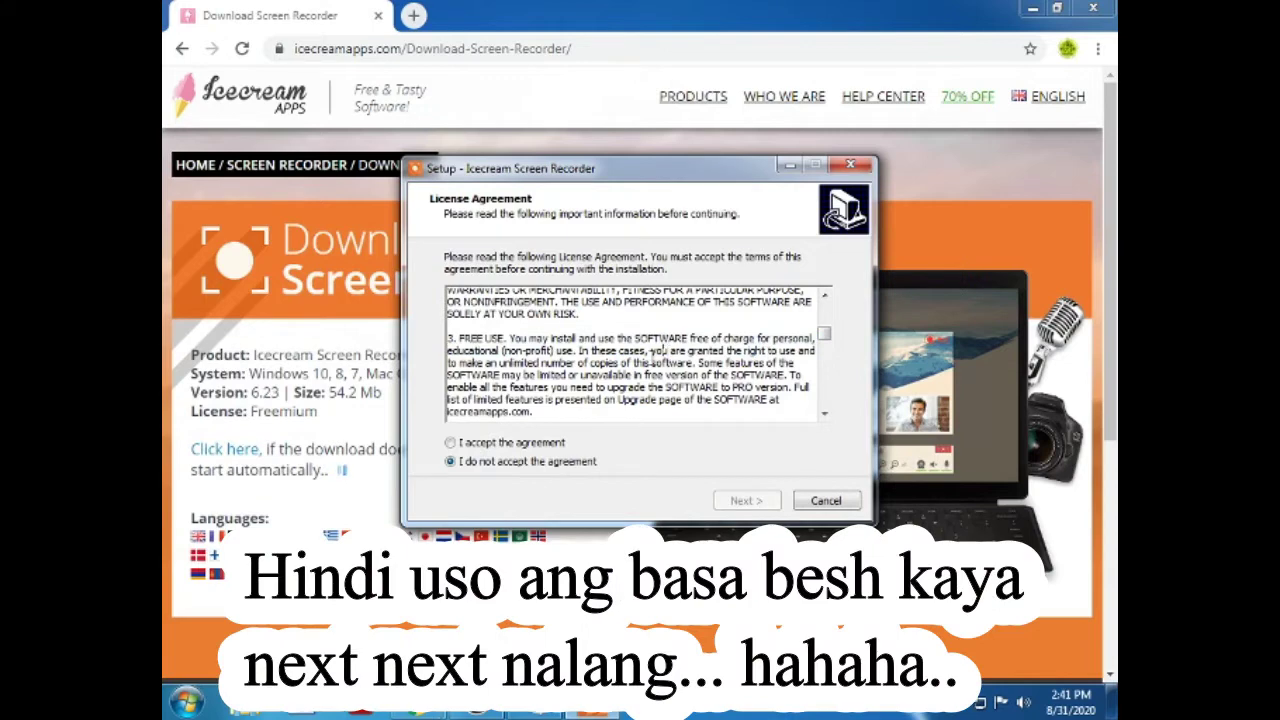
click(451, 442)
click(722, 500)
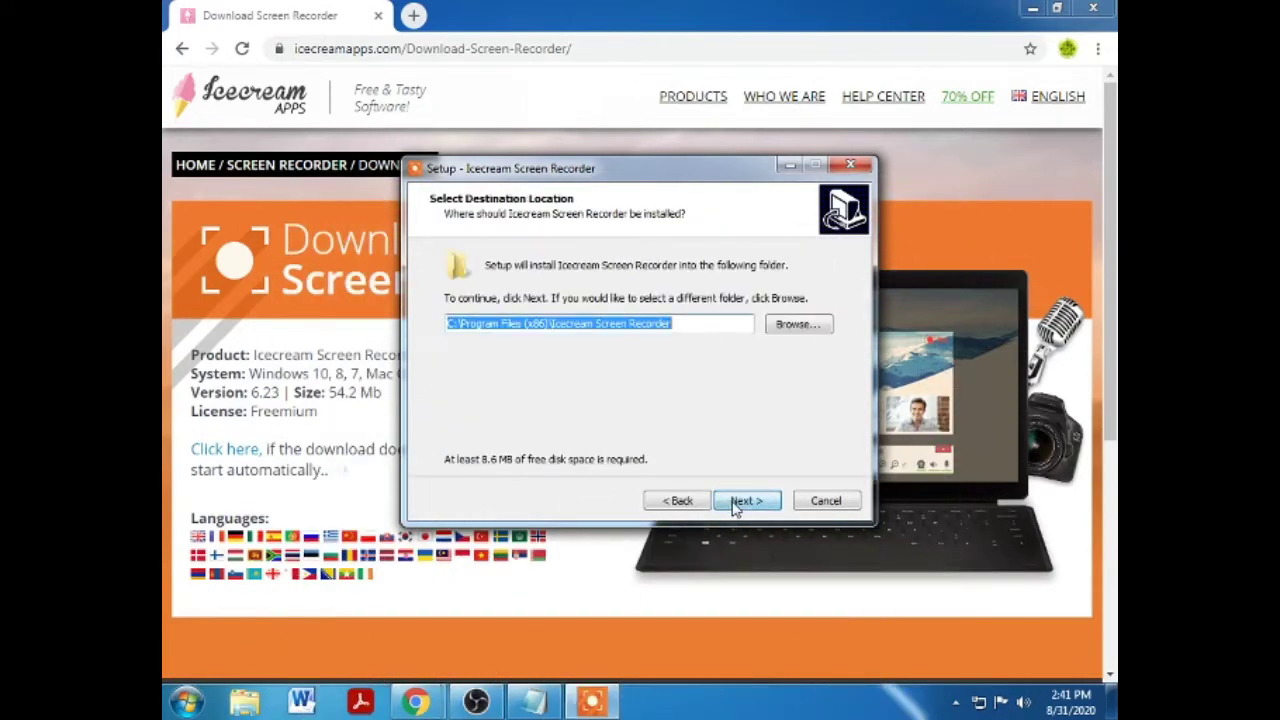
- Install to the default folder with desktop and Quick Launch shortcuts and codecs, and finish the setup, closing the thank-you page
click(735, 506)
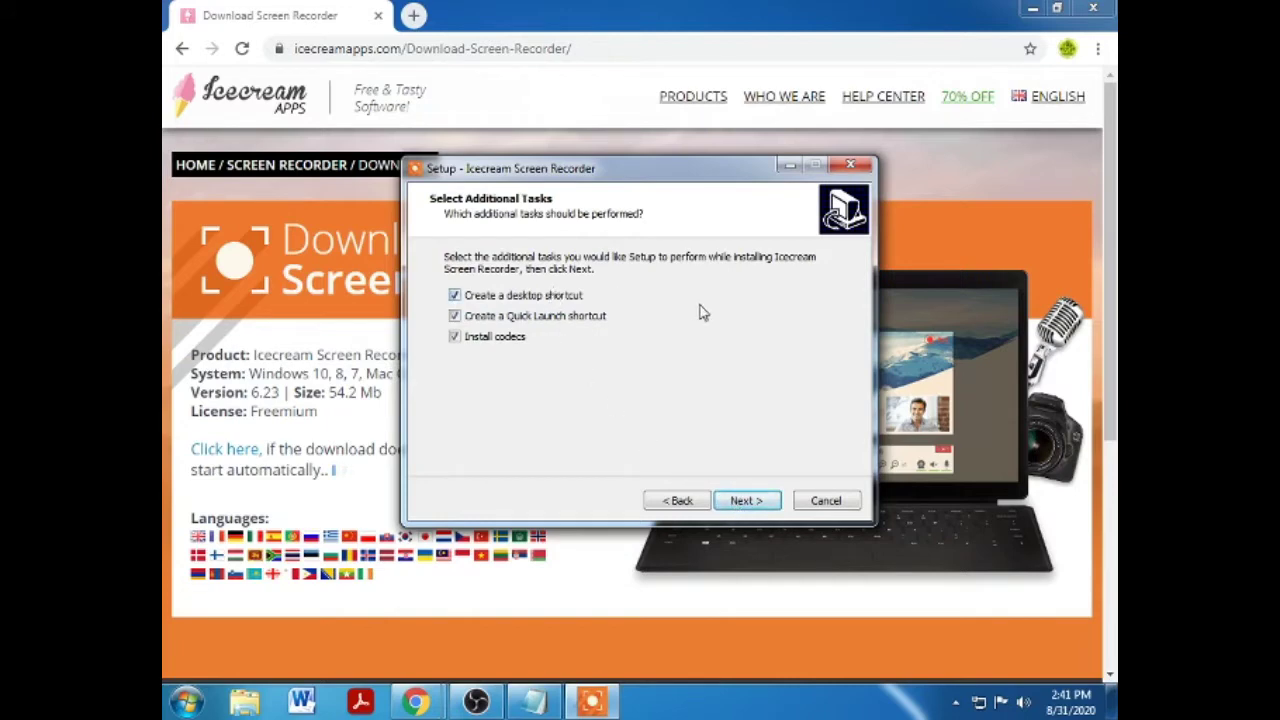
click(741, 509)
click(745, 503)
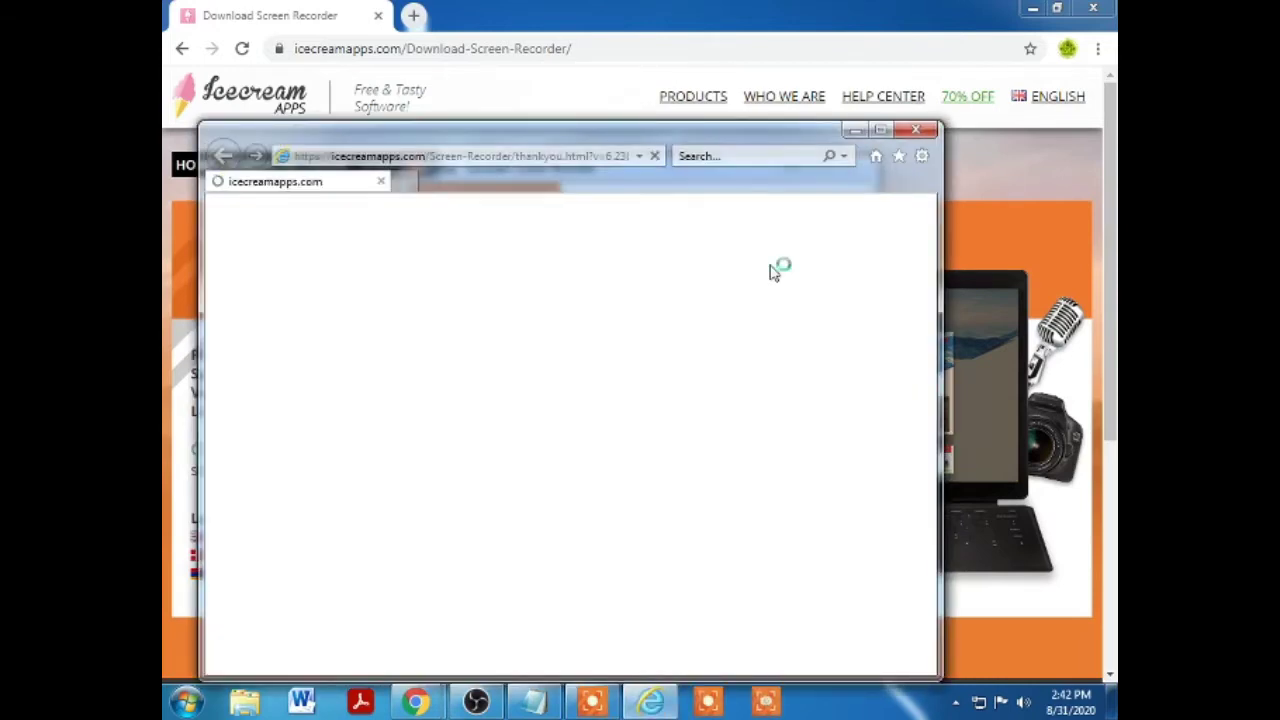
click(915, 129)
click(762, 502)
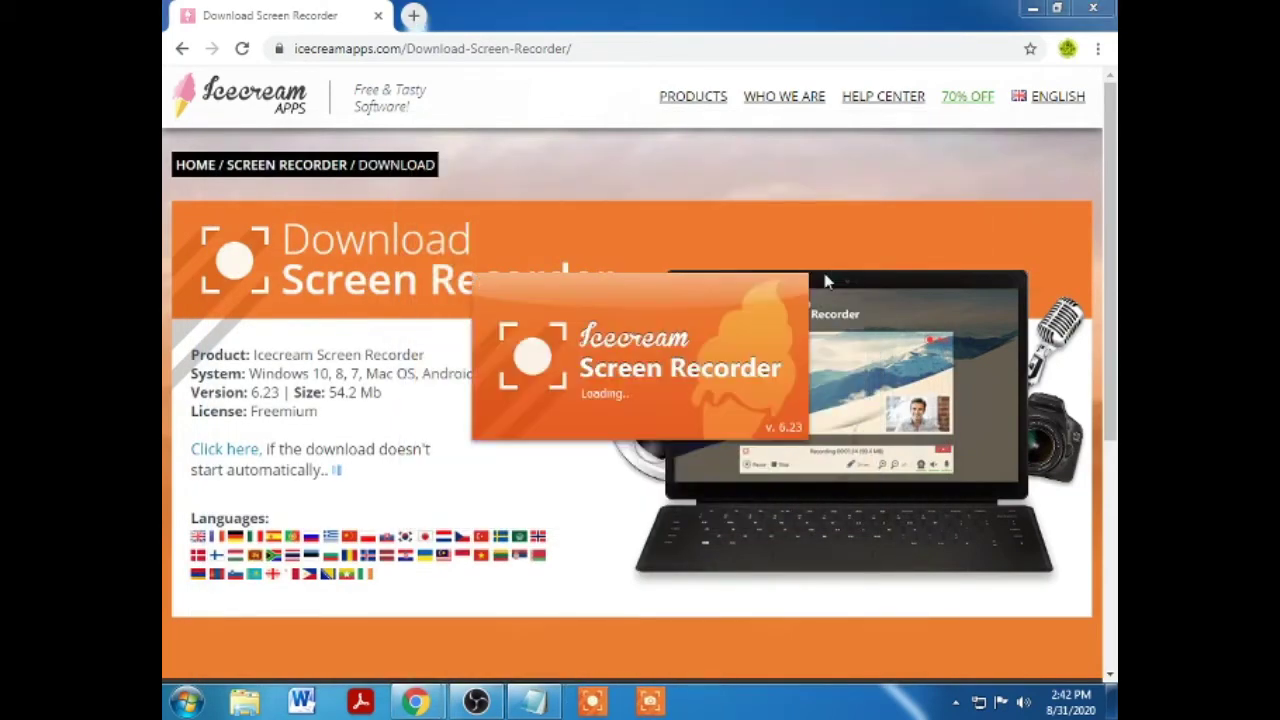
- Minimize the Chrome and Notepad windows and launch Icecream Screen Recorder from the desktop
click(1033, 8)
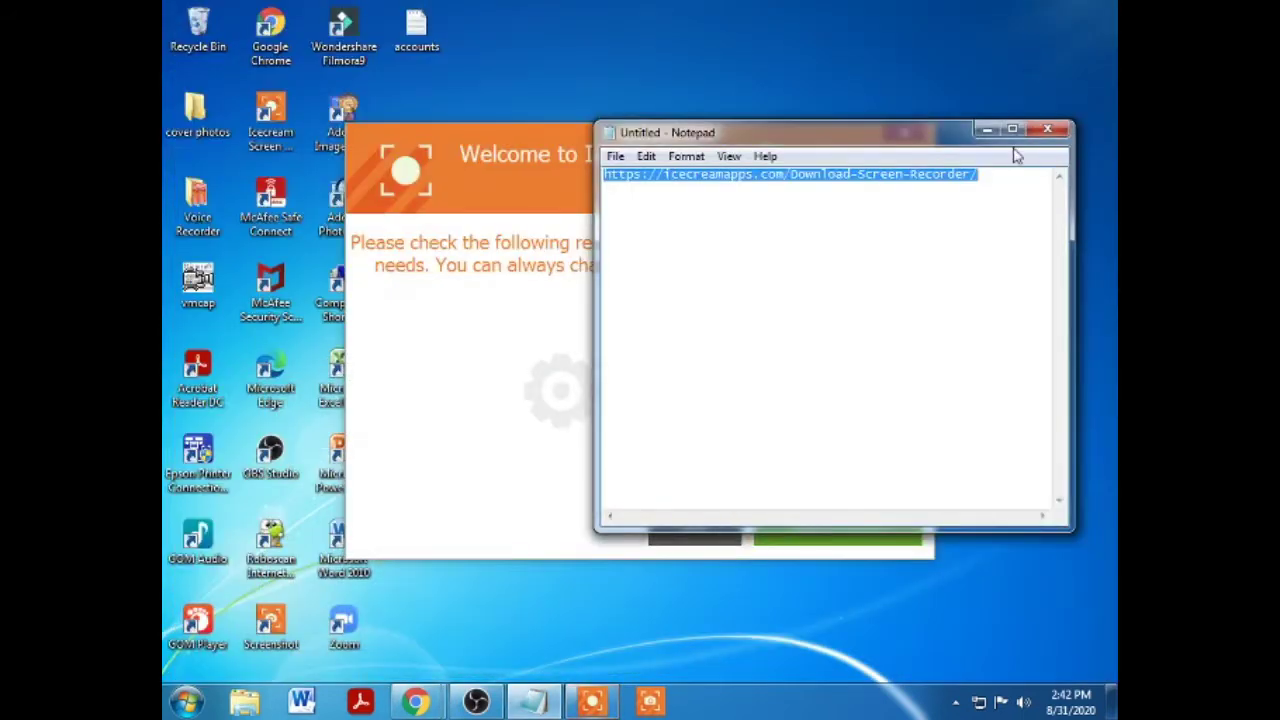
click(987, 131)
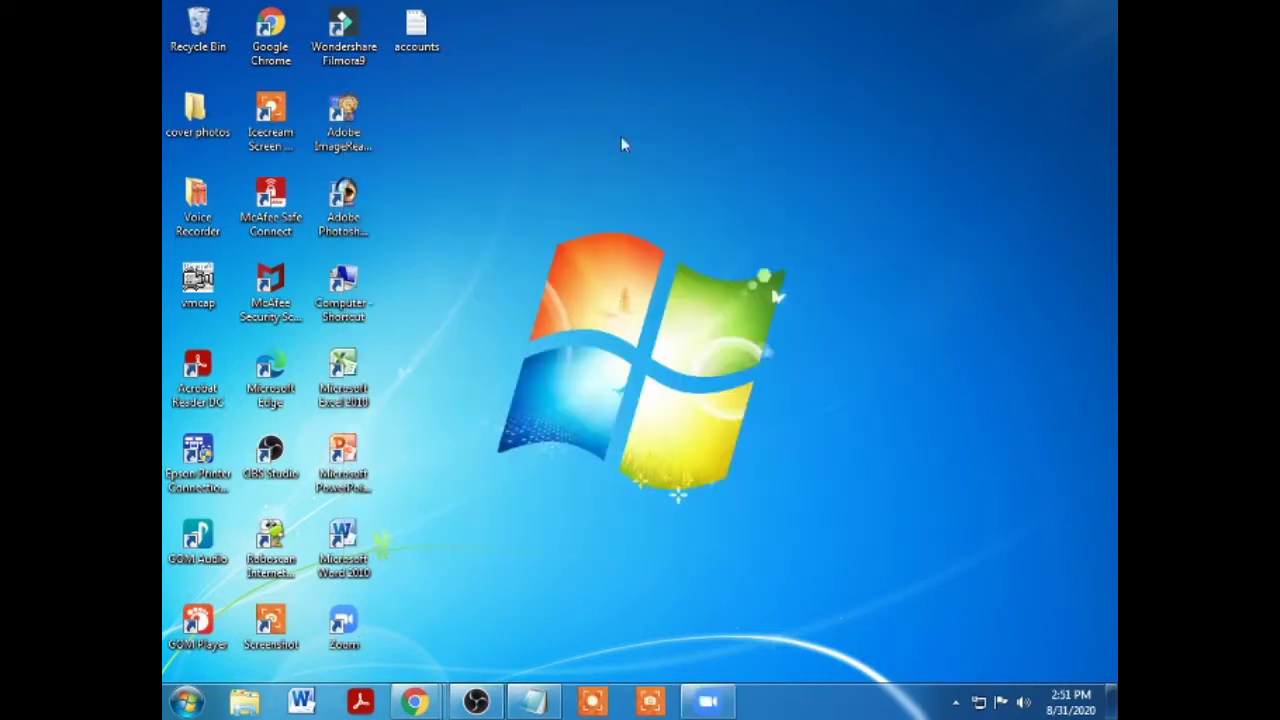
double_click(274, 122)
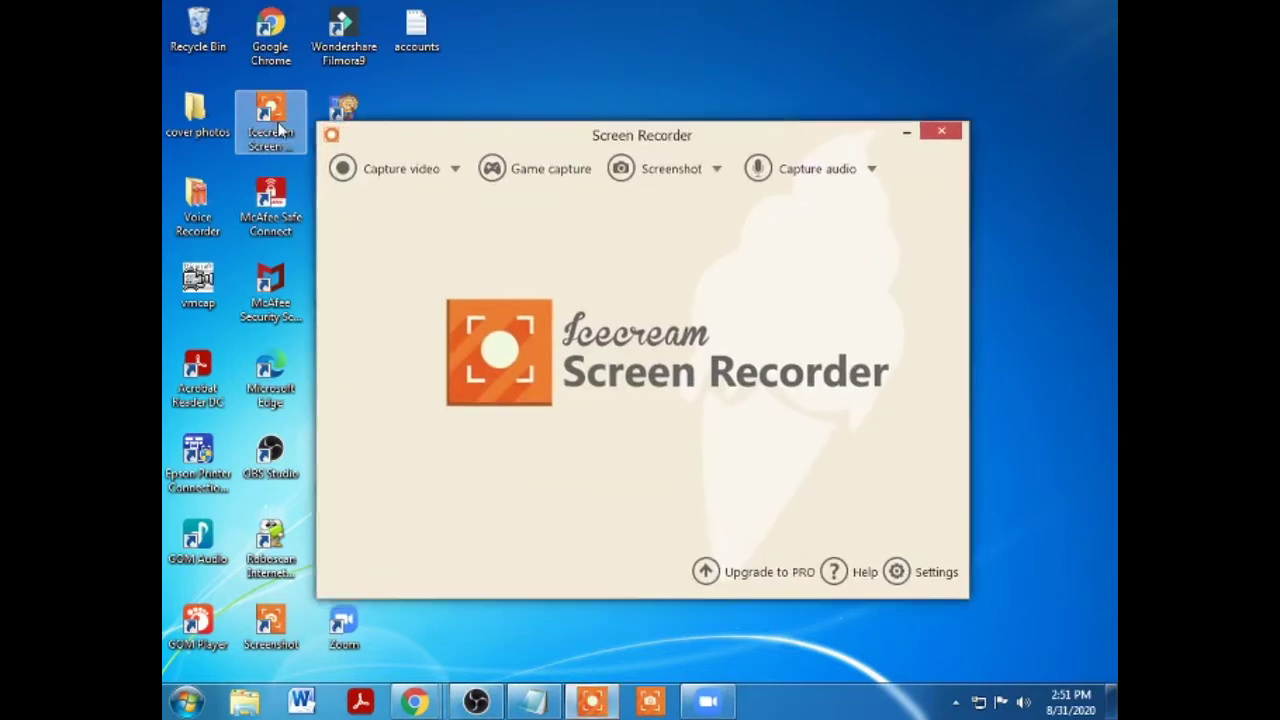
click(455, 168)
click(450, 136)
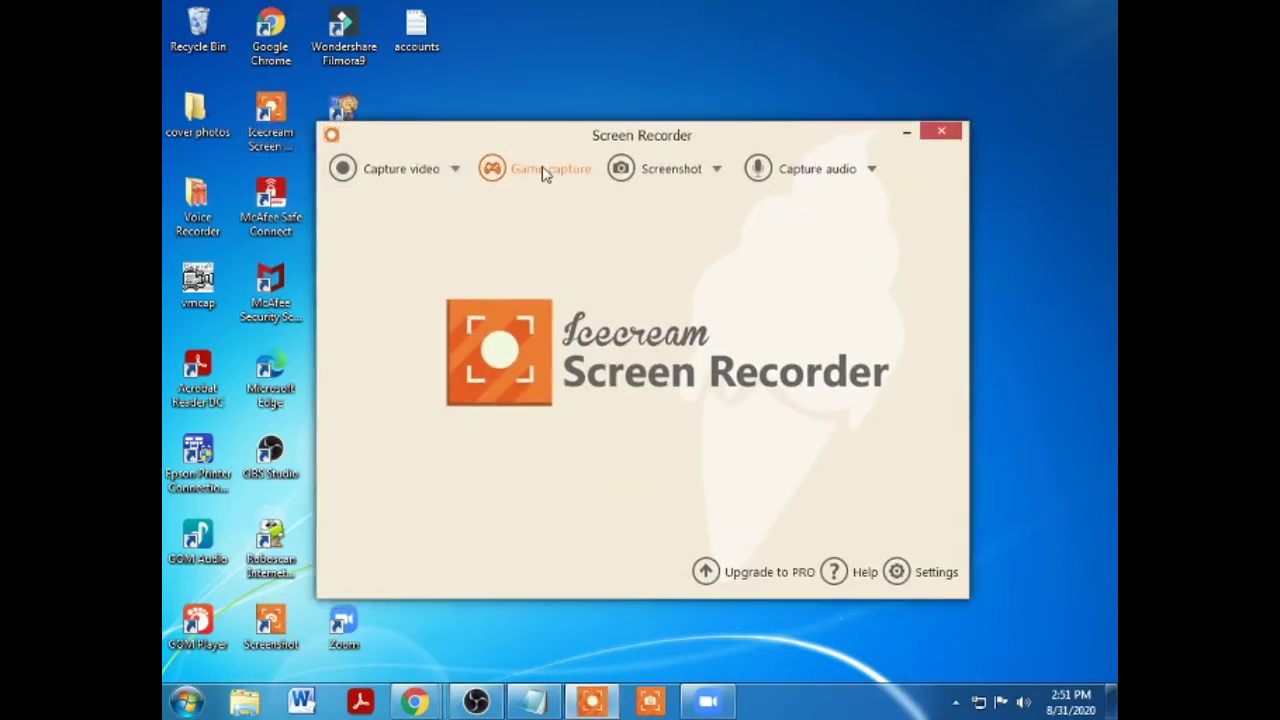
click(680, 170)
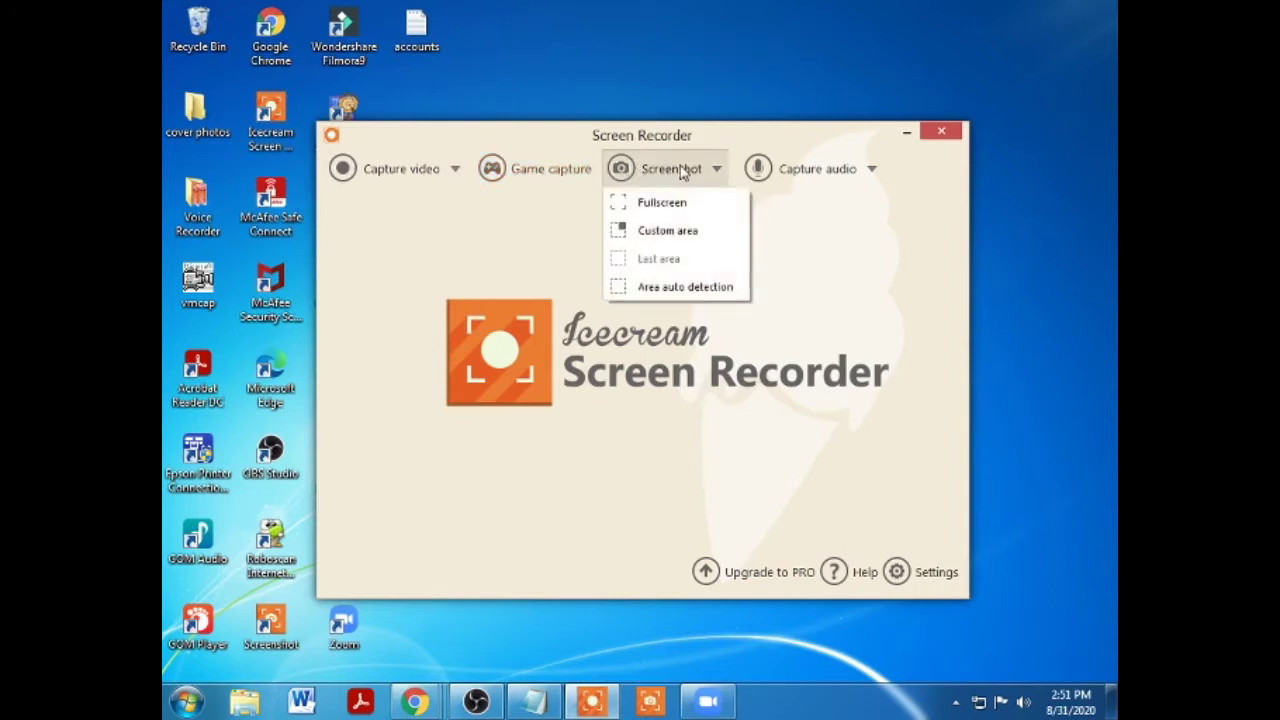
click(810, 169)
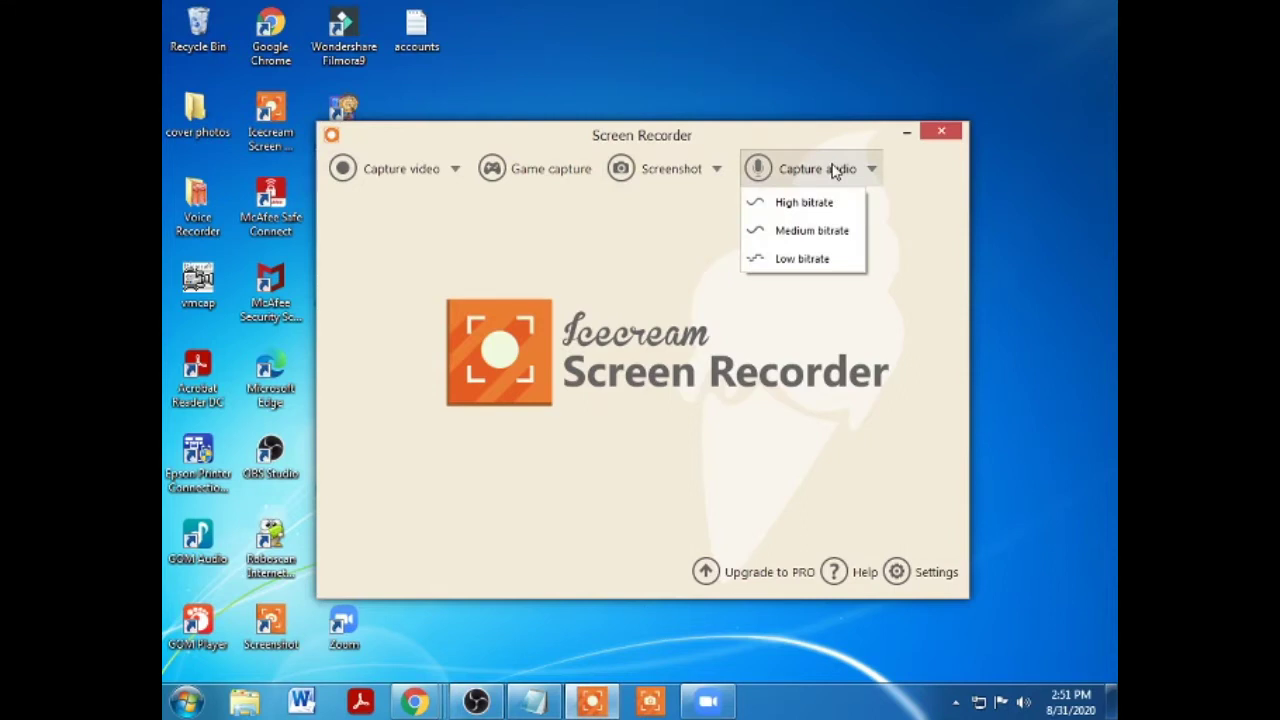
click(664, 134)
- Start a fullscreen video capture and move the Record video window to the middle of the desktop
click(432, 172)
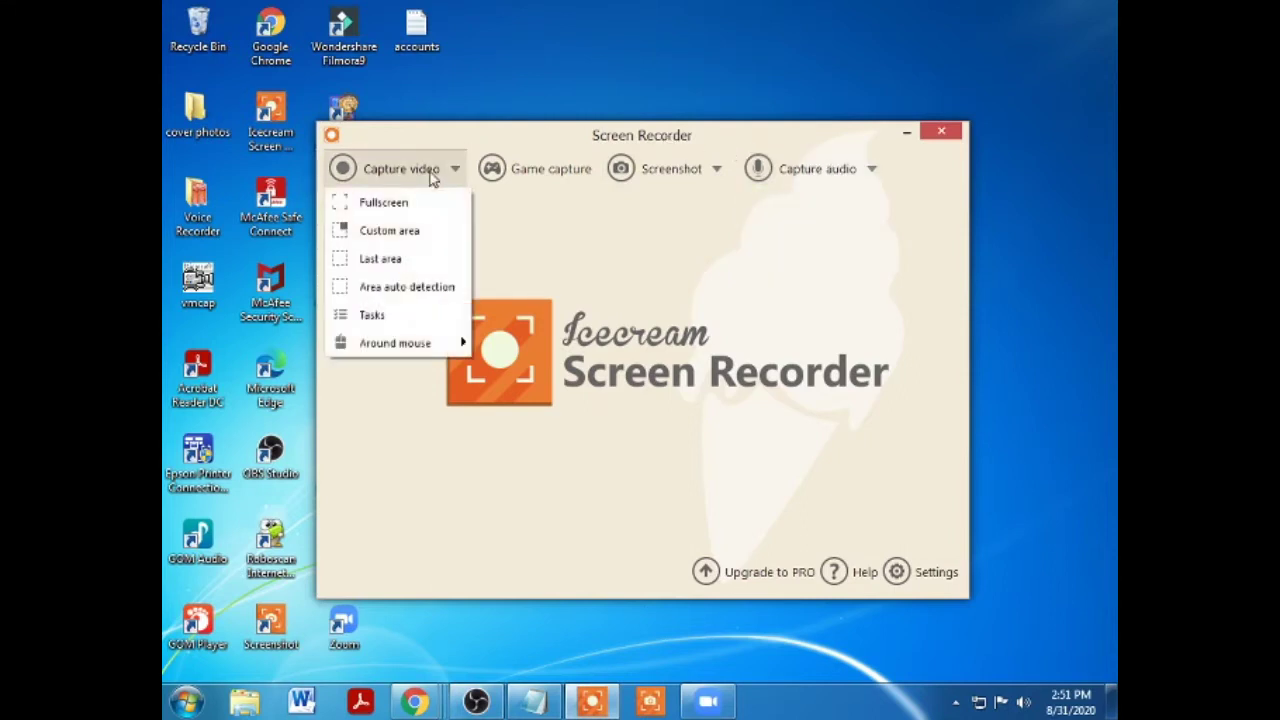
click(384, 203)
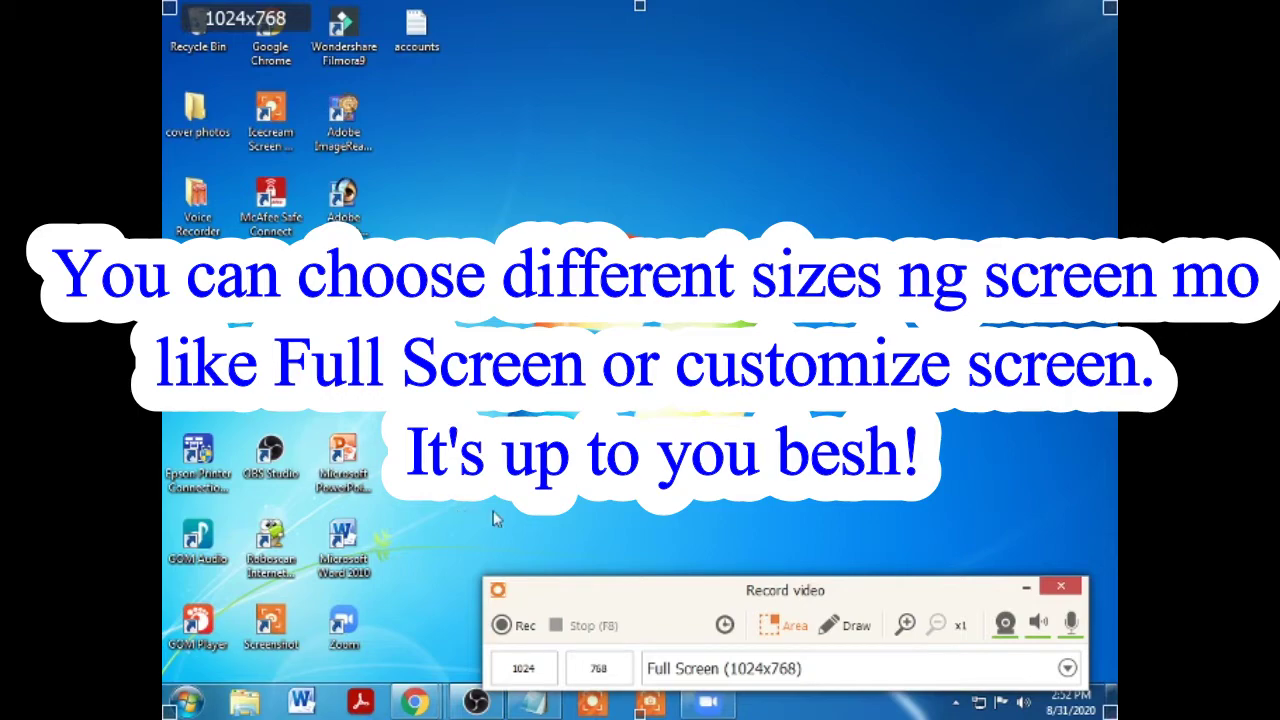
drag(580, 599, 488, 295)
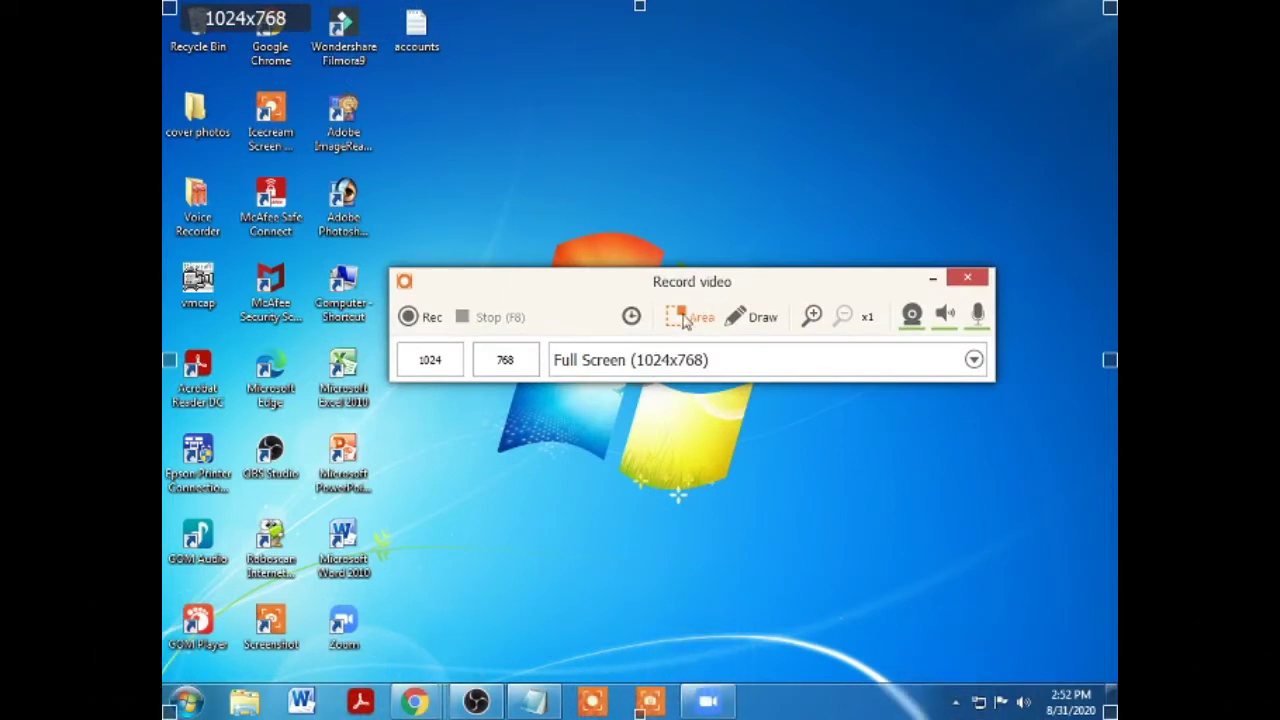
- Try the preset recording area sizes 1024x768, 640x480 and 320x240
click(654, 372)
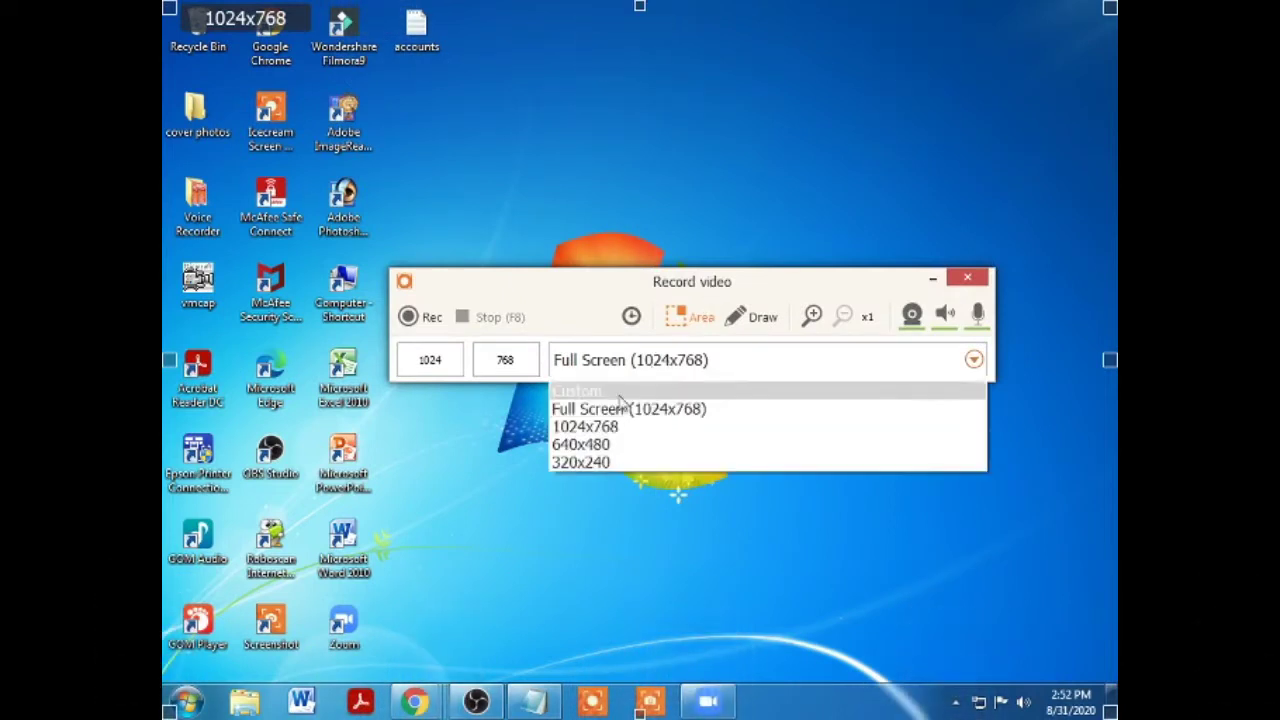
click(600, 428)
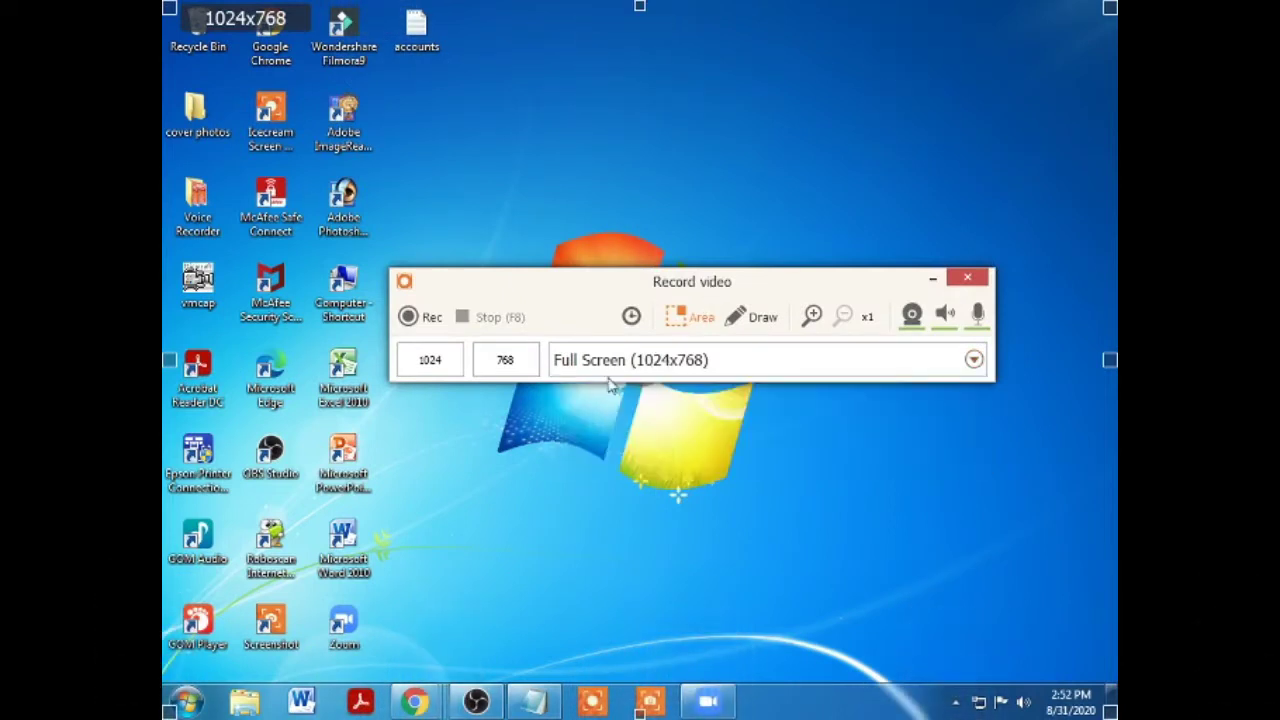
click(610, 370)
click(592, 443)
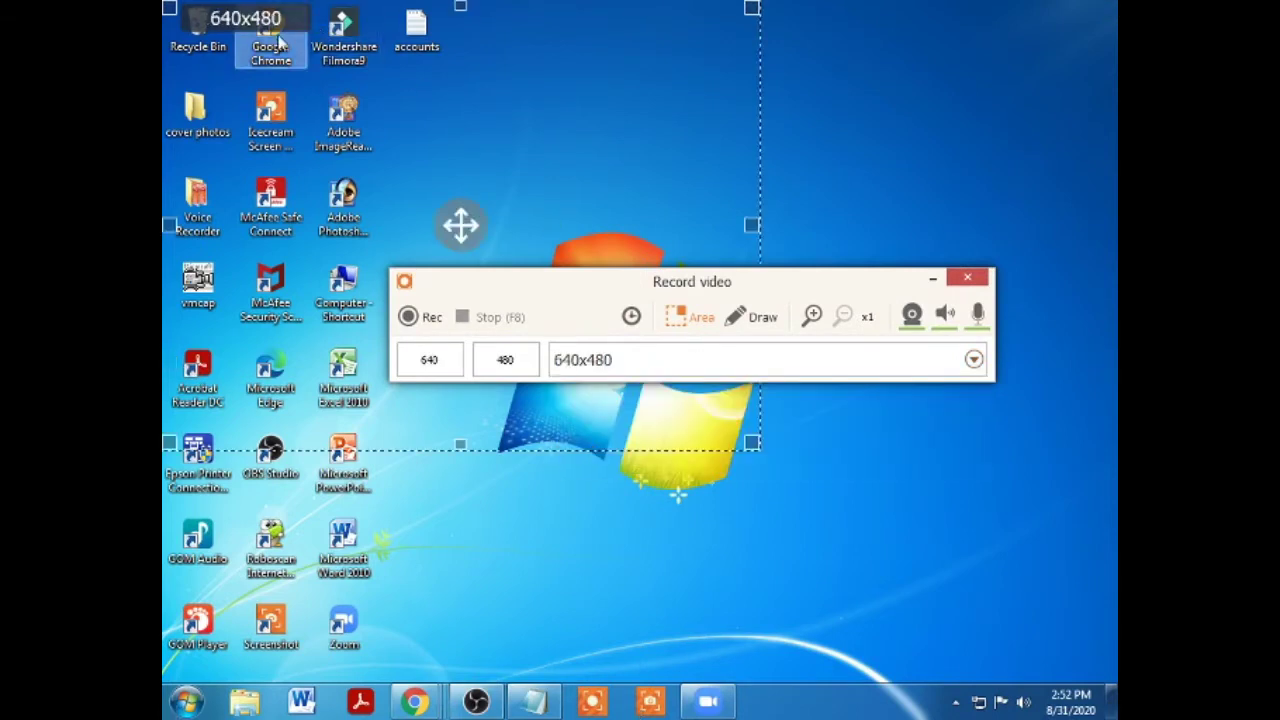
click(580, 366)
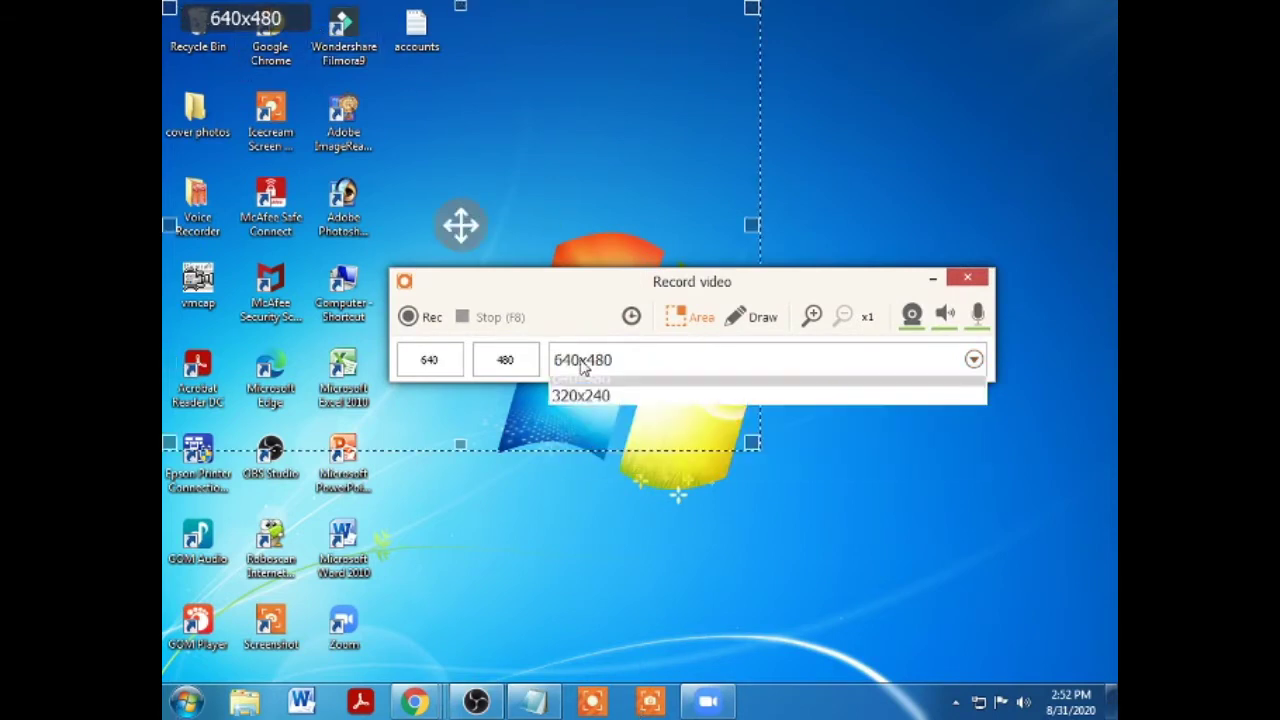
click(577, 463)
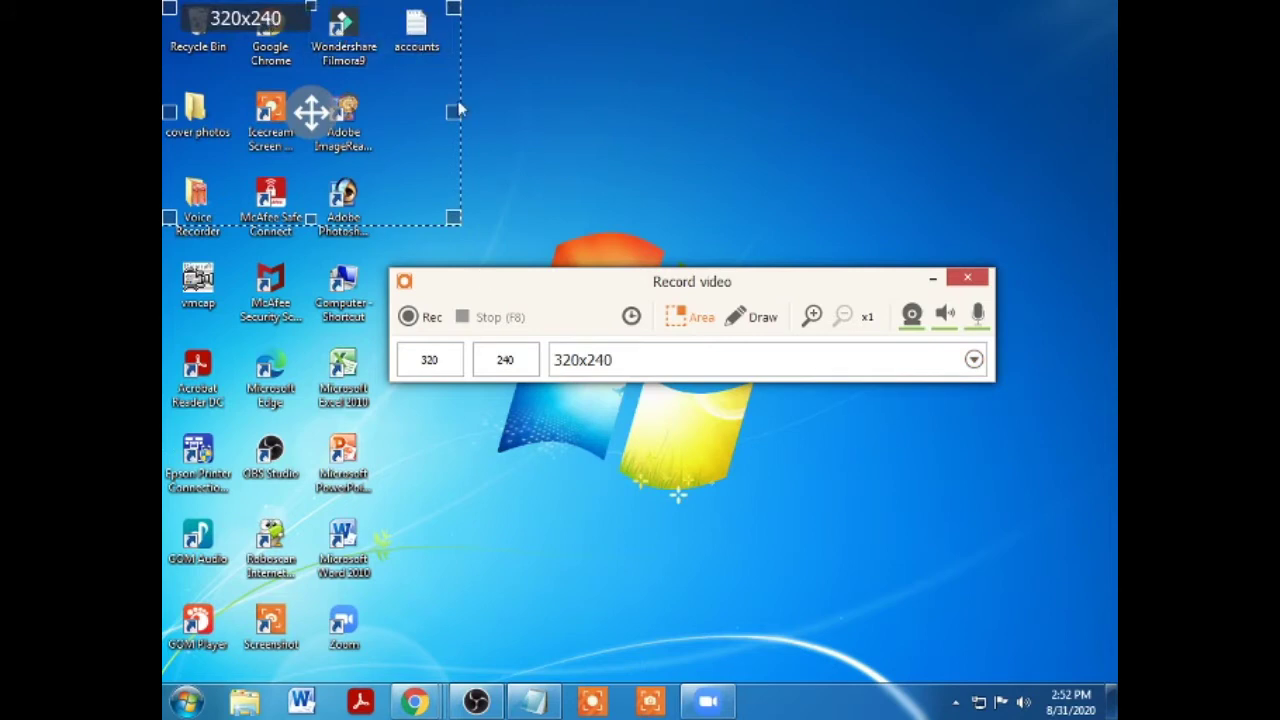
- Resize the recording area freehand to about 439x408 and then about 367x381, moving the Record video window clear of it
drag(453, 218, 565, 380)
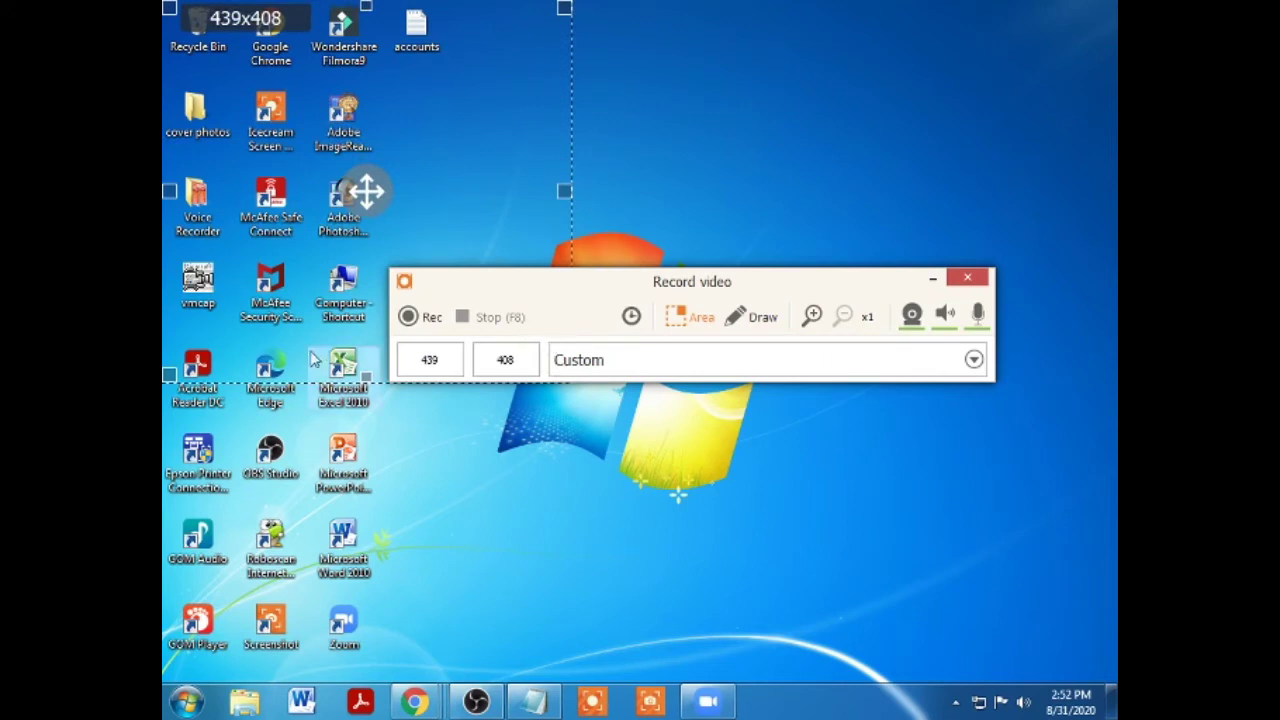
drag(546, 290, 699, 209)
drag(565, 380, 492, 348)
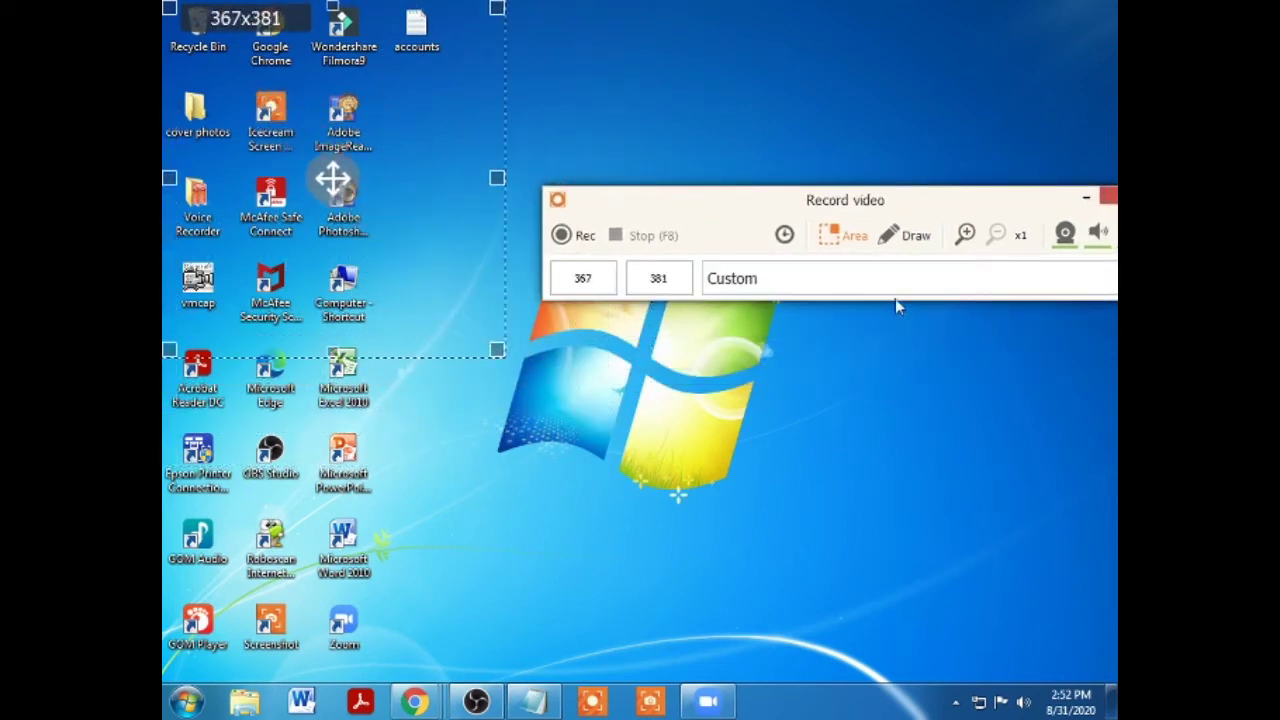
- Set the recording area to Full Screen (1024x768) and move the Record video window fully into view
click(849, 284)
click(708, 330)
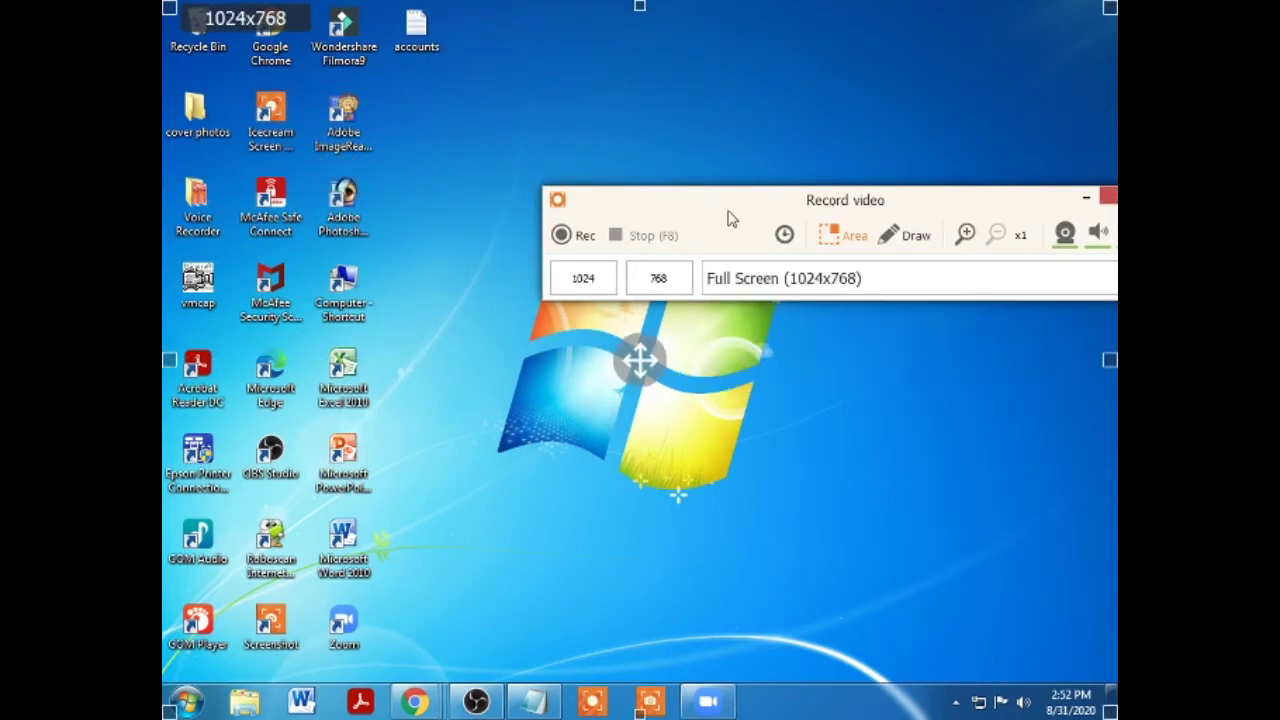
drag(730, 218, 530, 228)
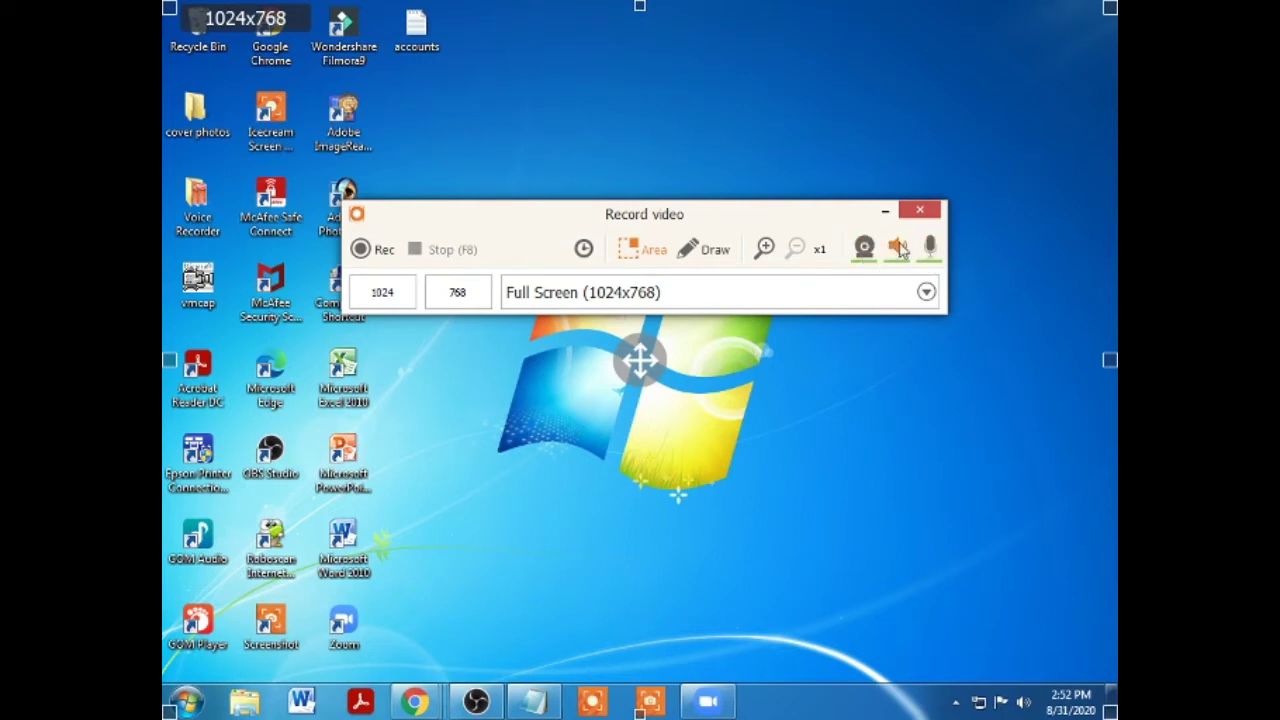
- Move the Record video window below the desktop's centre, start the full-screen recording and dismiss the PRO upgrade offer
drag(516, 218, 573, 408)
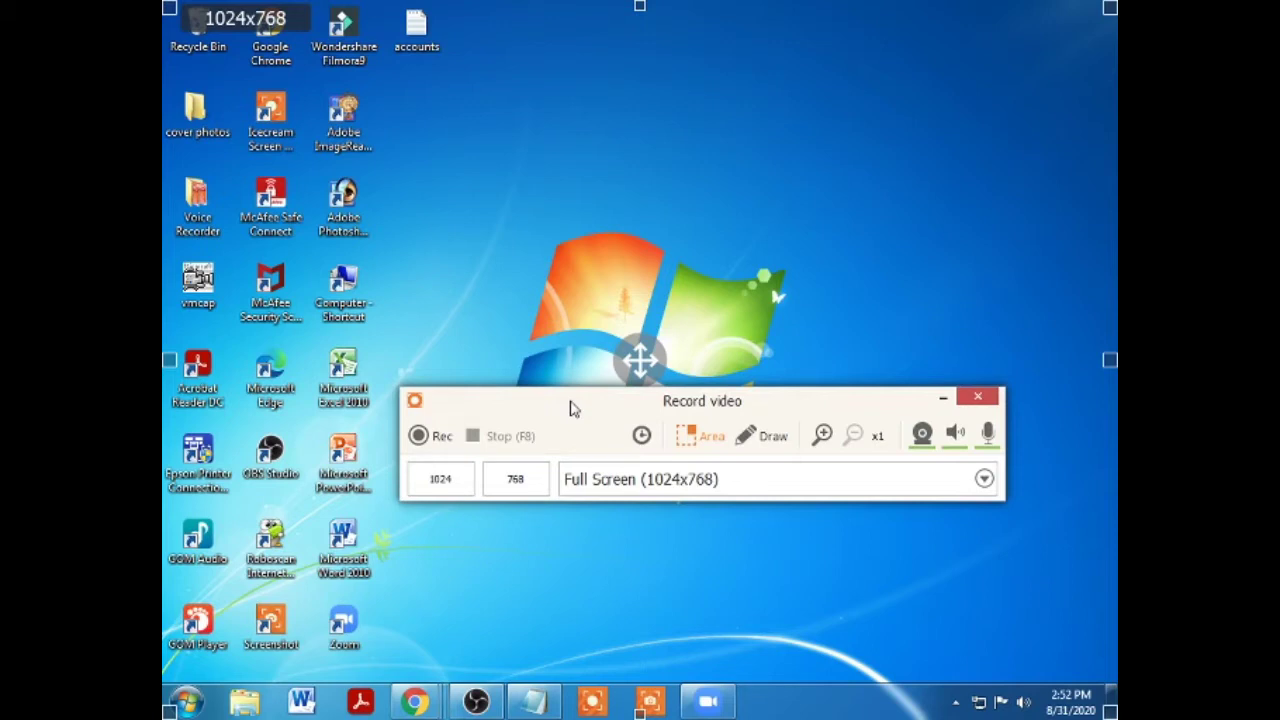
click(417, 441)
click(420, 440)
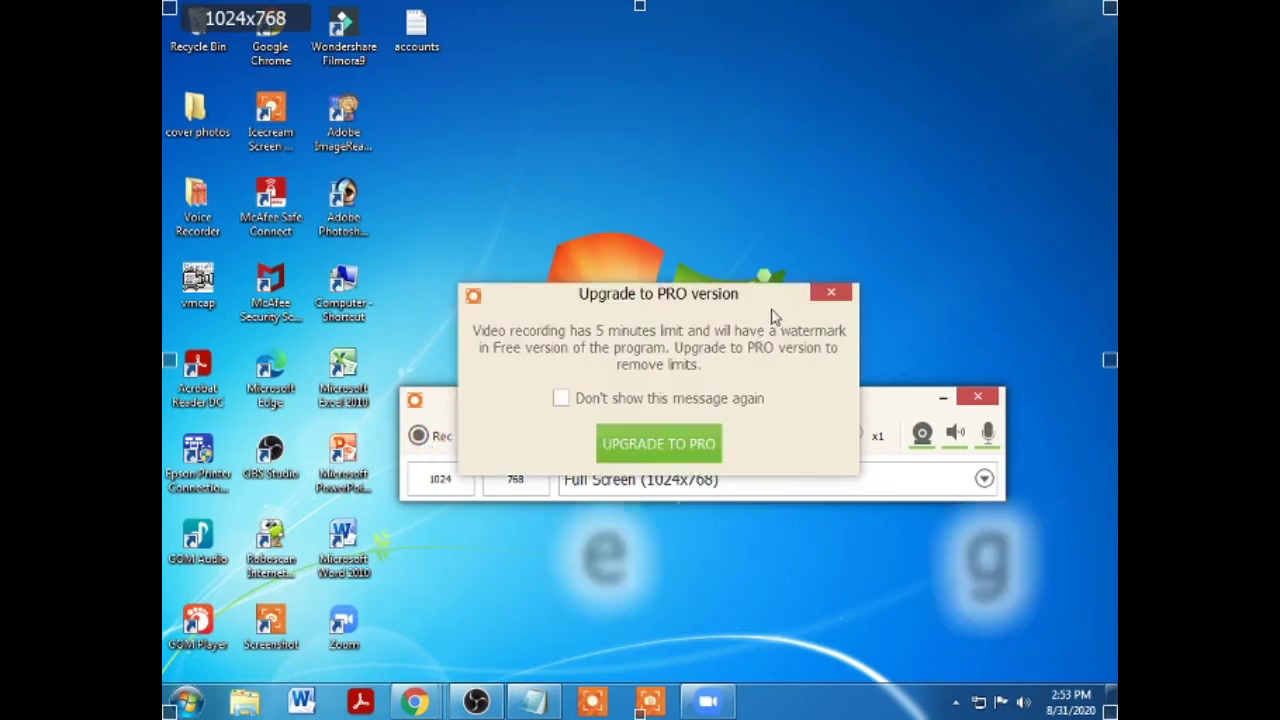
click(836, 293)
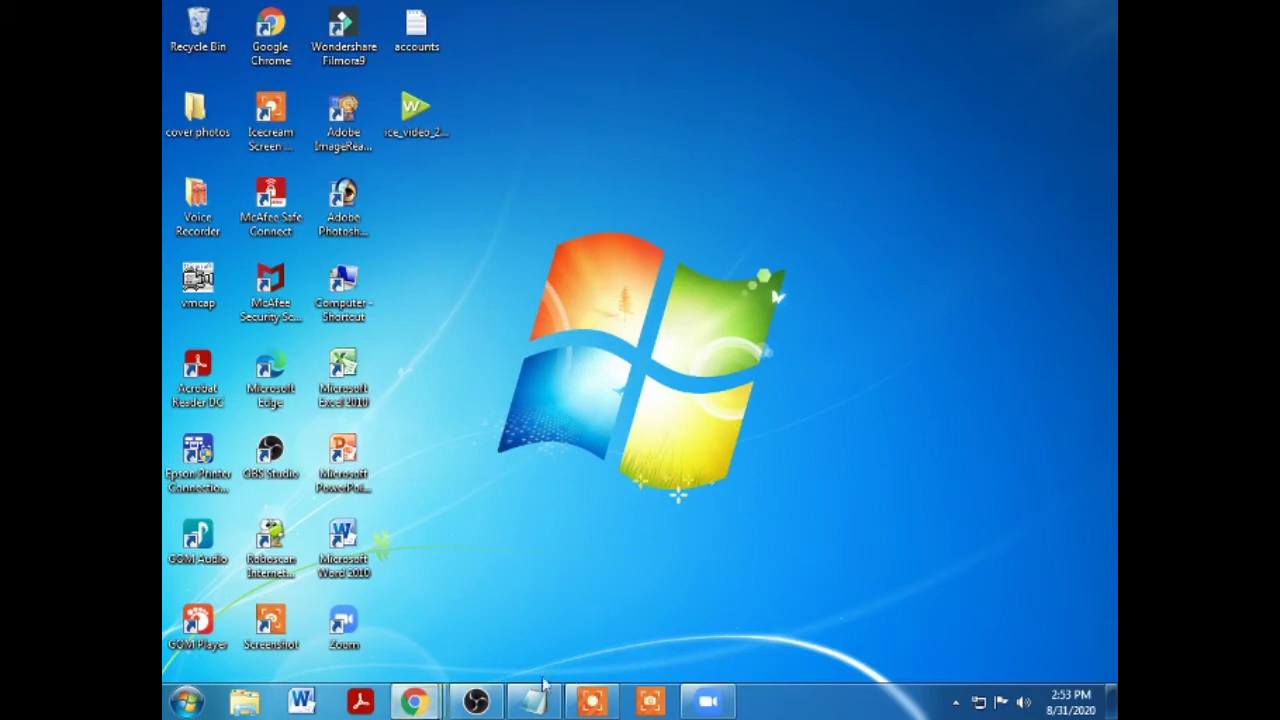
- Switch to the YouTube video "Funny Pranks For Online Class! Zoom Pranks" in Chrome, try it in full screen and return to its browser window
mouse_move(413, 701)
click(866, 586)
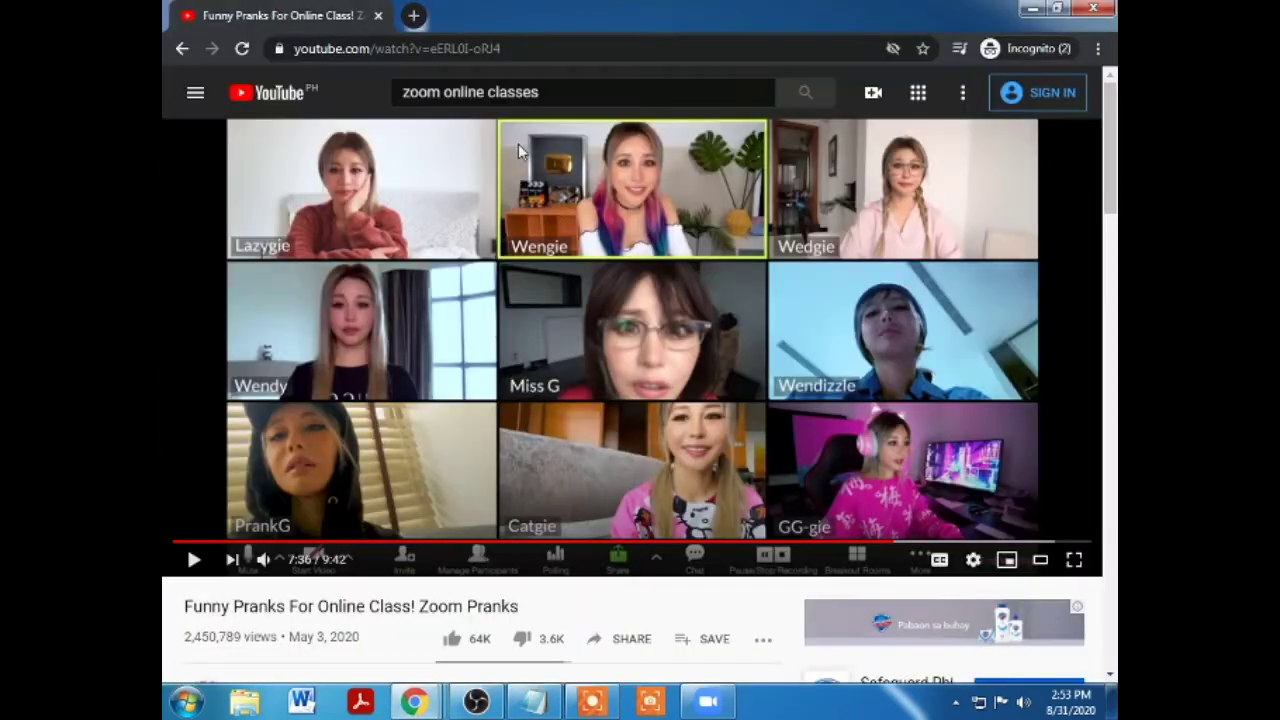
click(1073, 559)
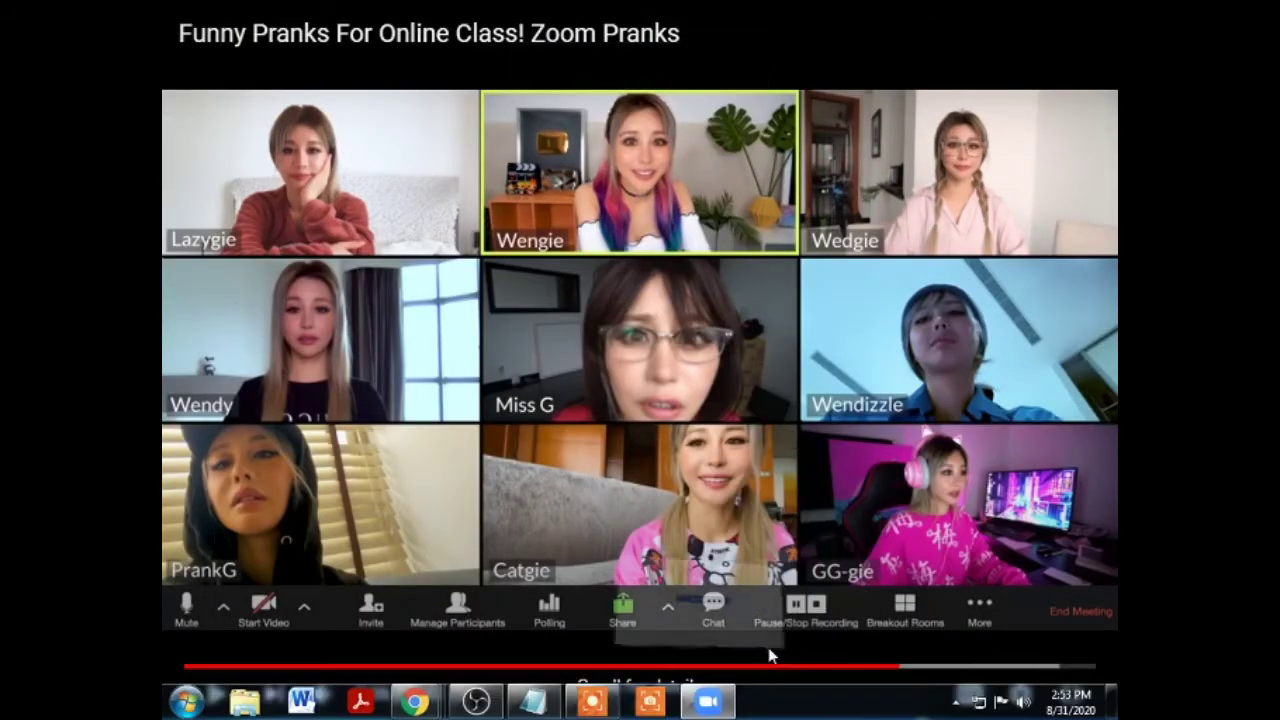
click(418, 703)
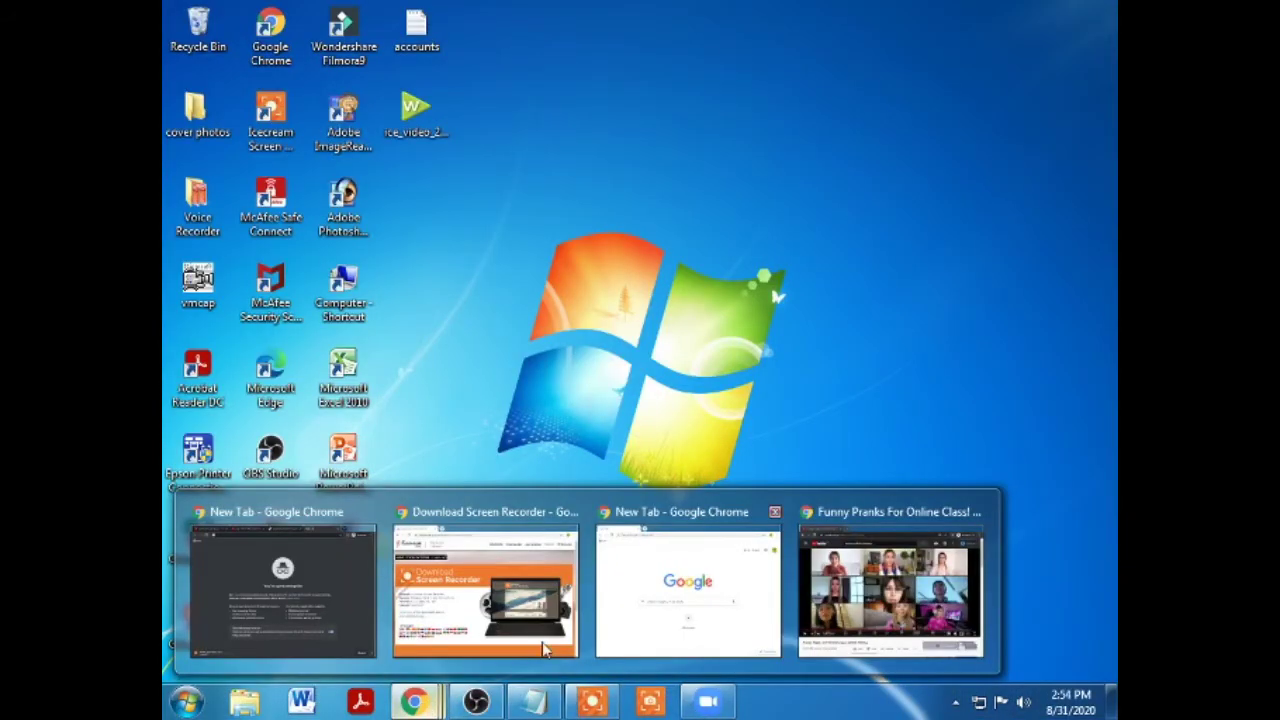
click(894, 600)
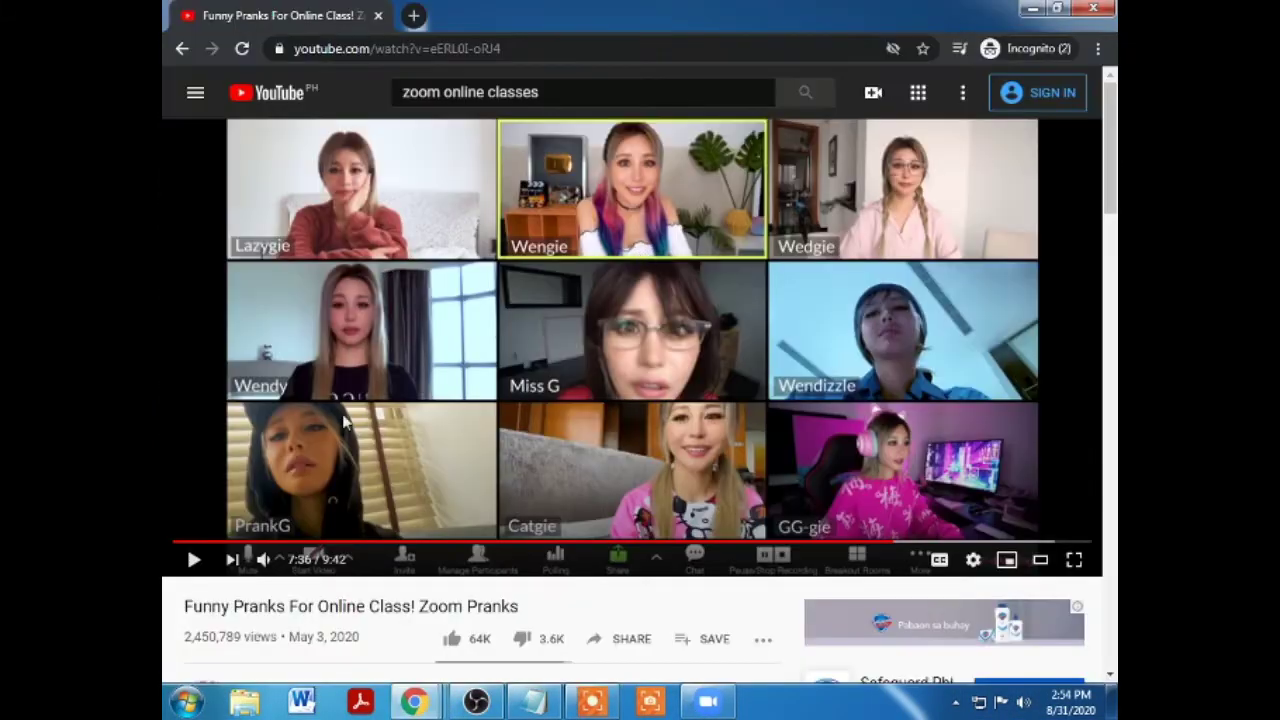
- Play the YouTube video as sample class footage for the recording, toggling full screen, and pause it at 7:59
click(194, 560)
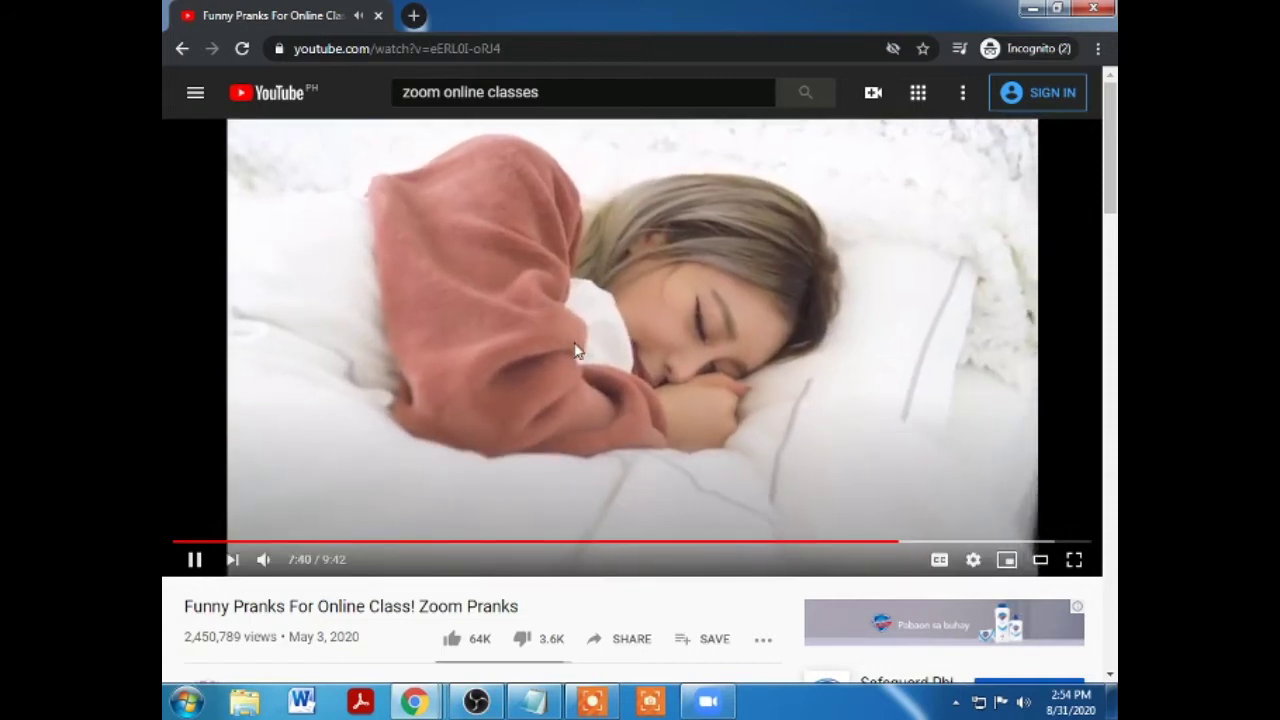
click(1074, 559)
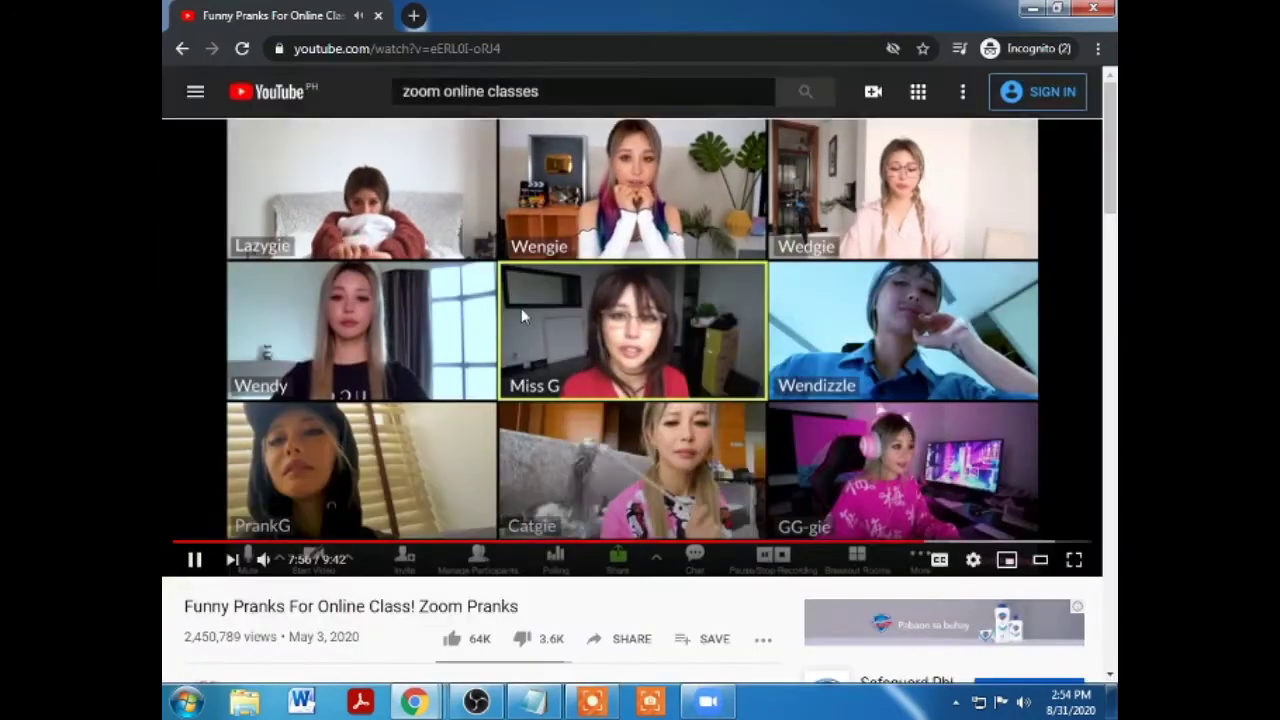
click(194, 560)
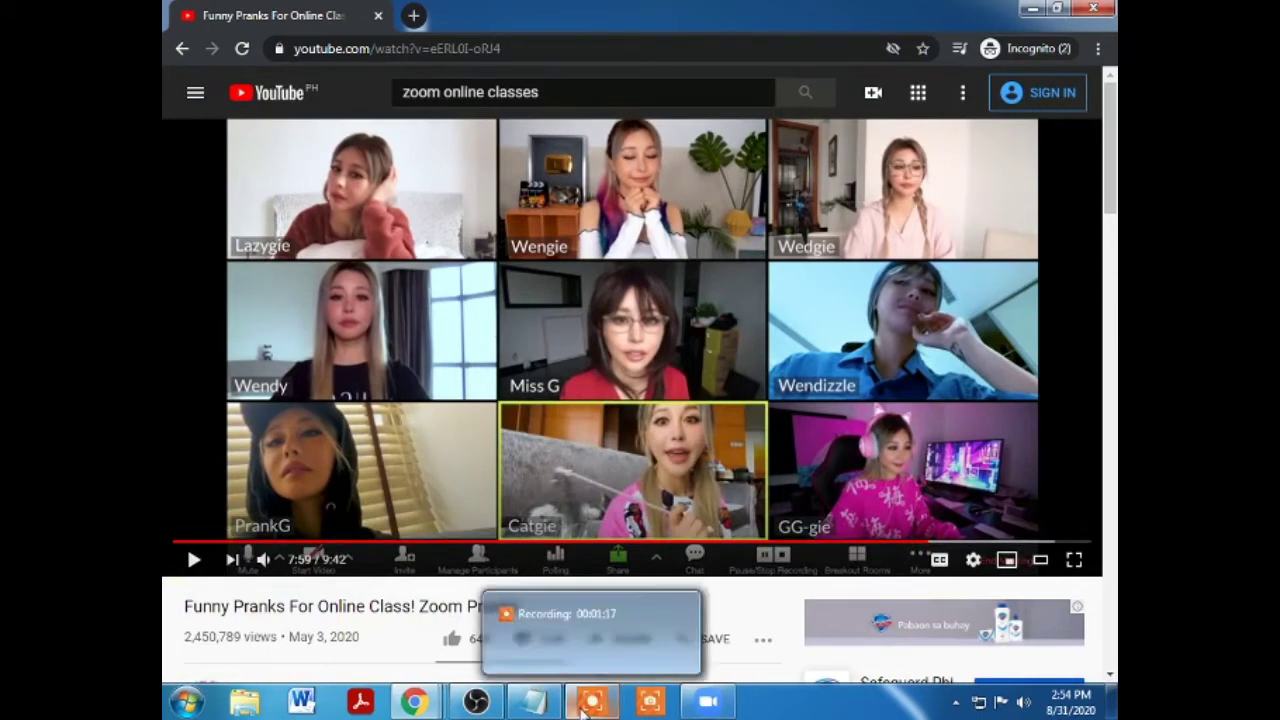
- Bring up the recording controls, move them over the middle of the video and show the system sound volume
click(584, 706)
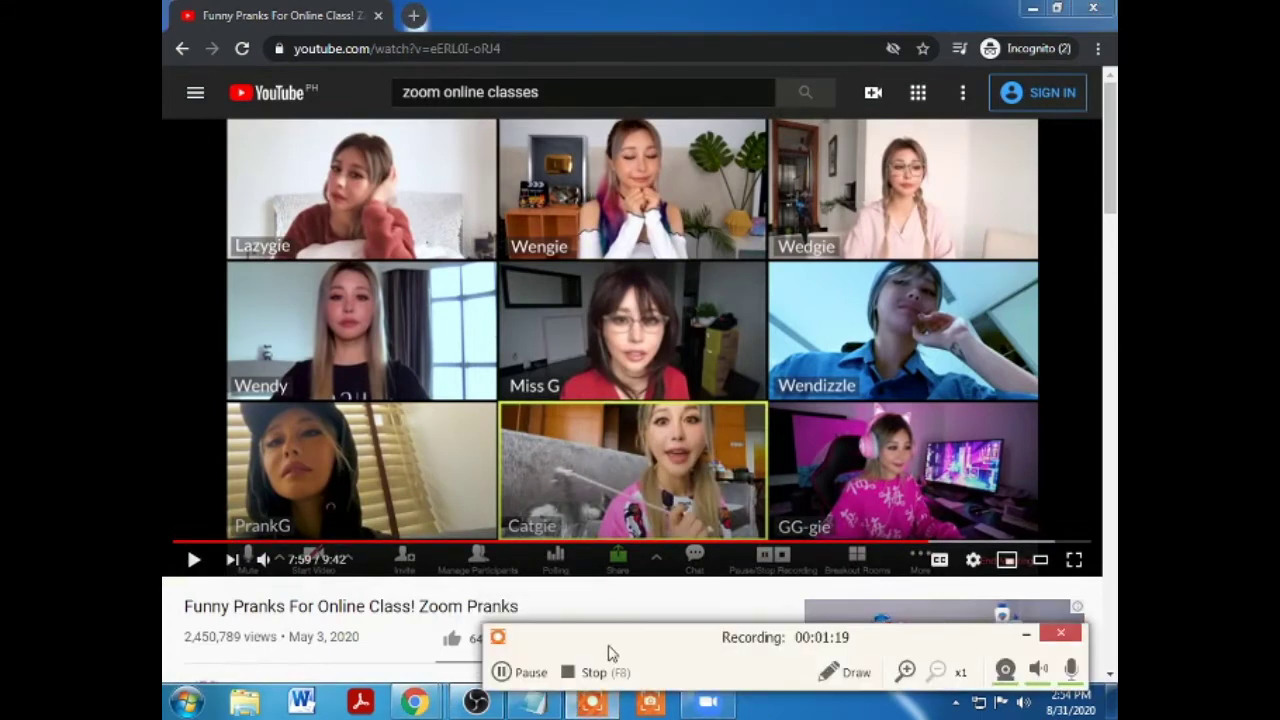
drag(606, 654, 552, 401)
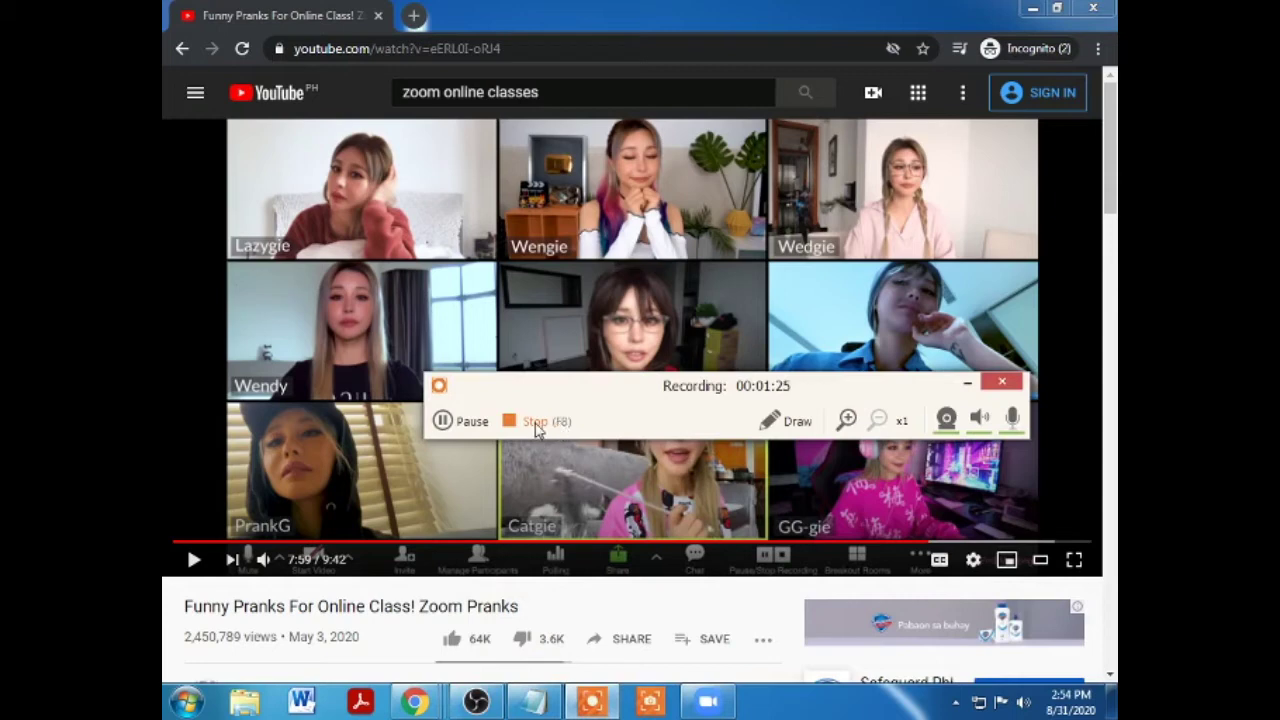
click(983, 422)
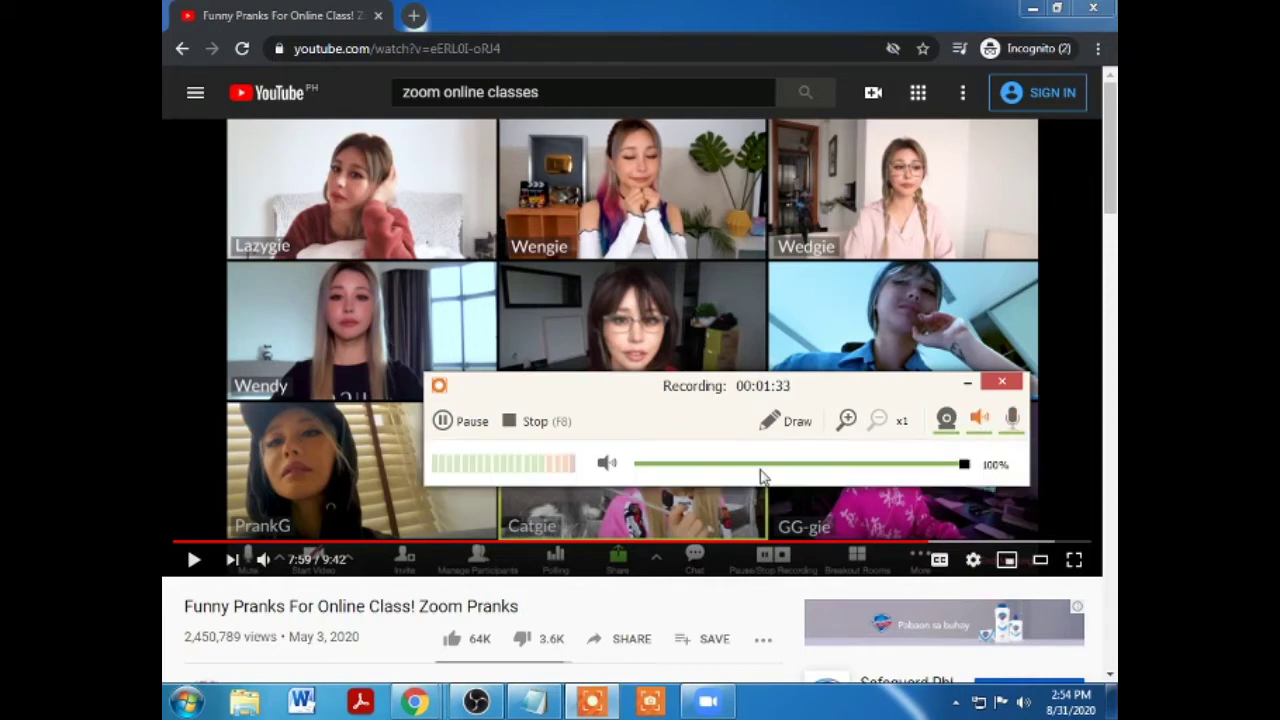
- Try the recorder's microphone volume at 100% and then set it to 41%
click(1011, 421)
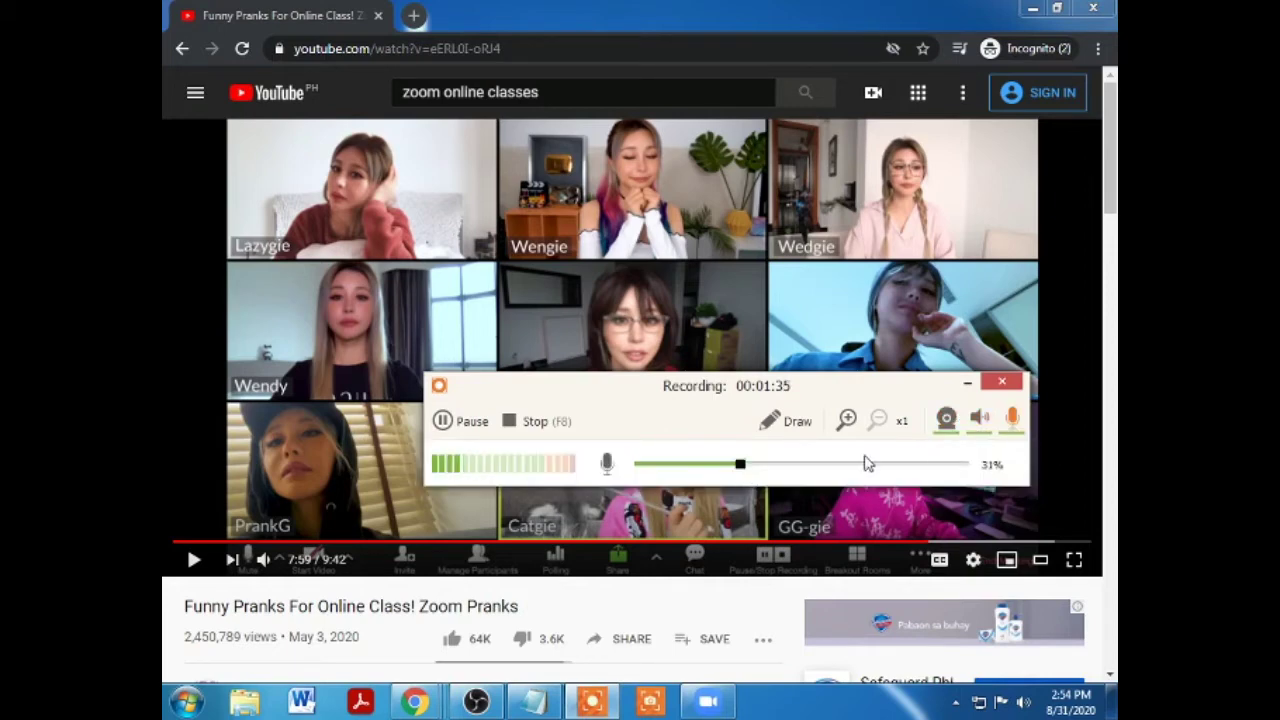
drag(740, 466, 980, 466)
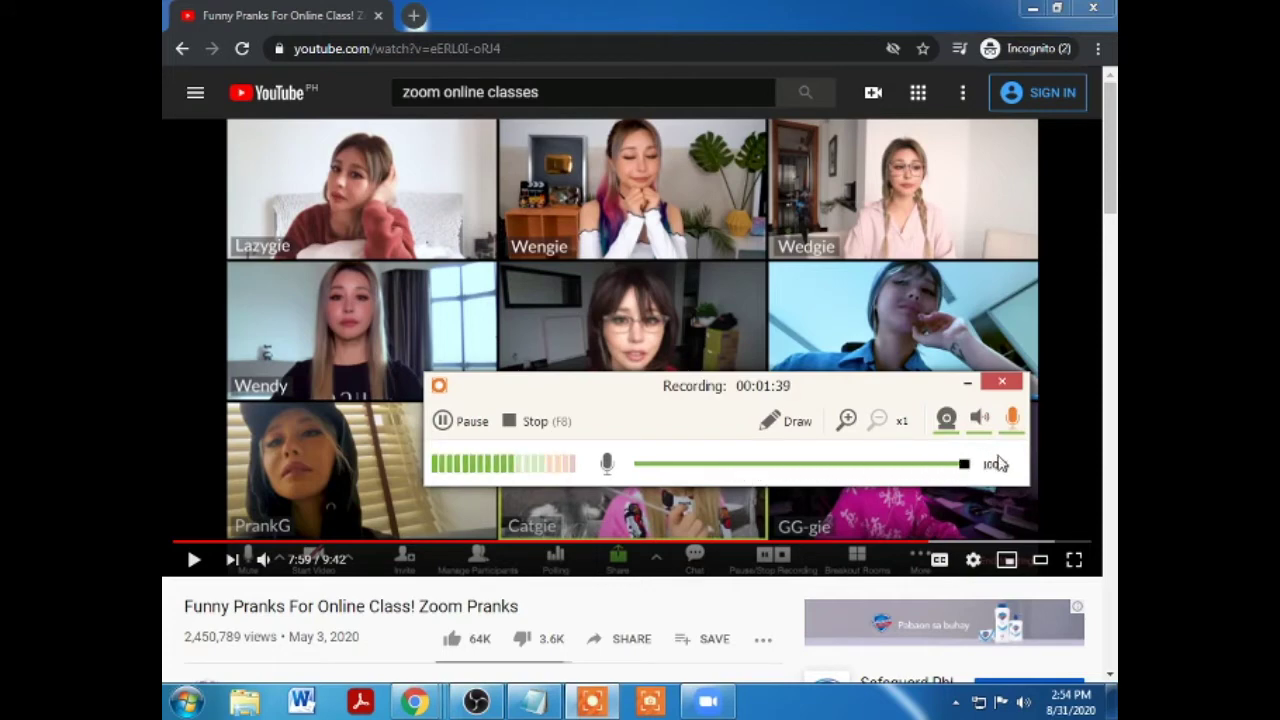
drag(963, 465, 772, 466)
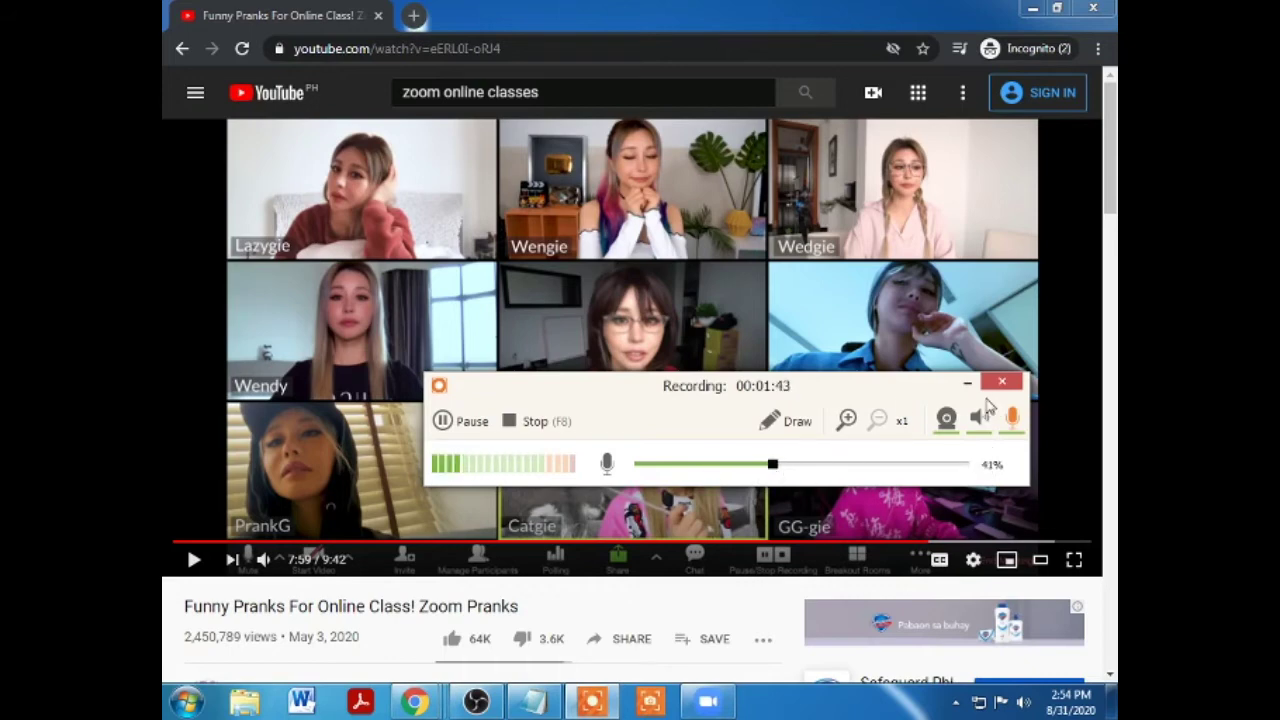
- Stop the recording and save it under the file name "Criminal Law 2 Class 08-31-2020"
click(537, 422)
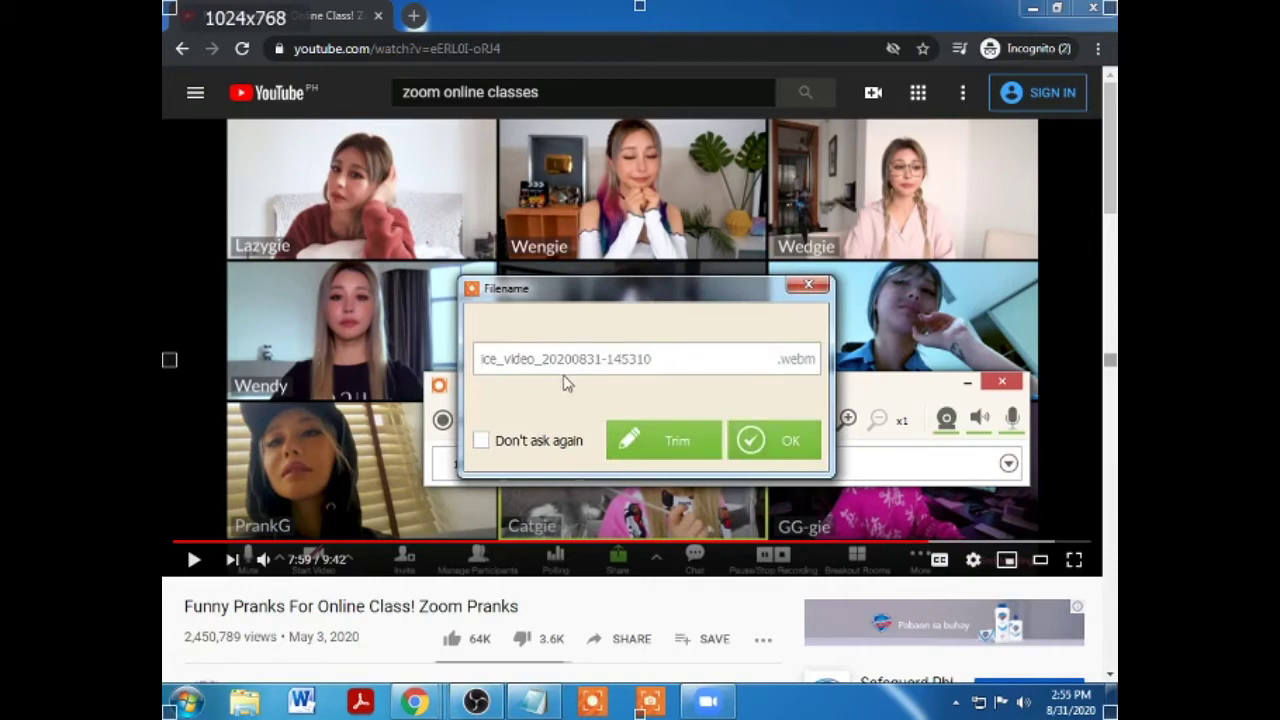
text(c)
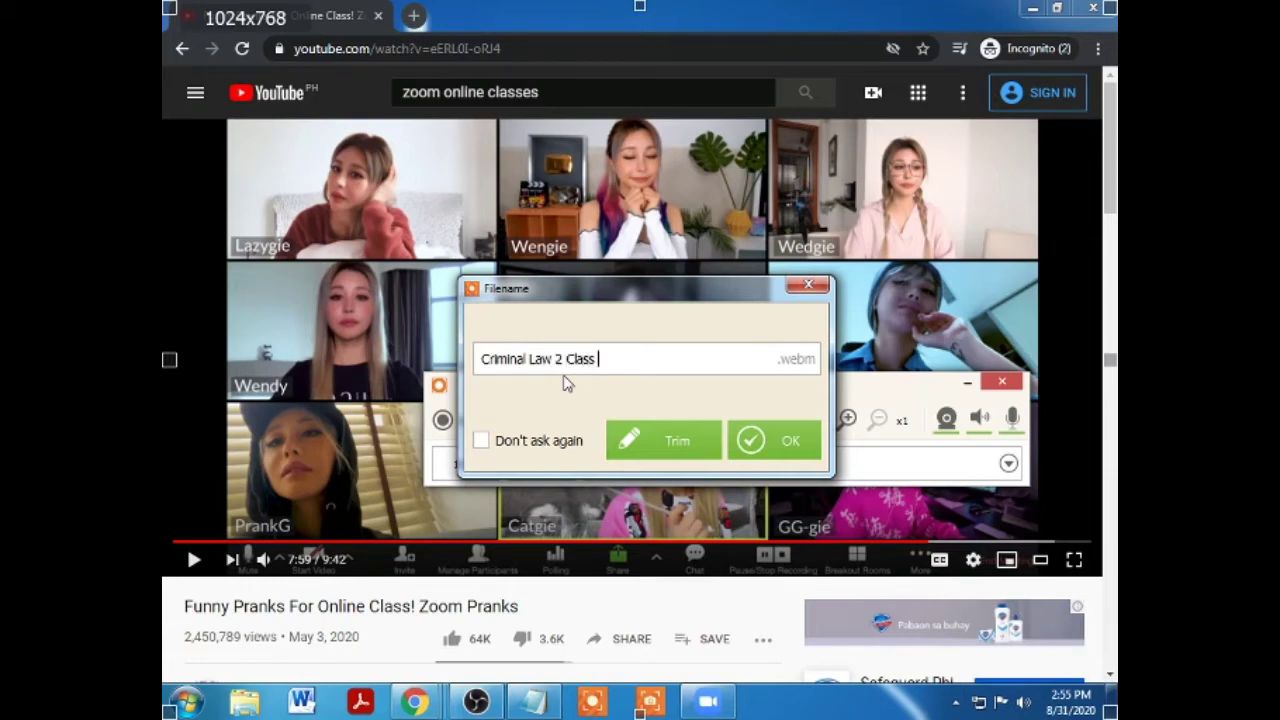
text(0)
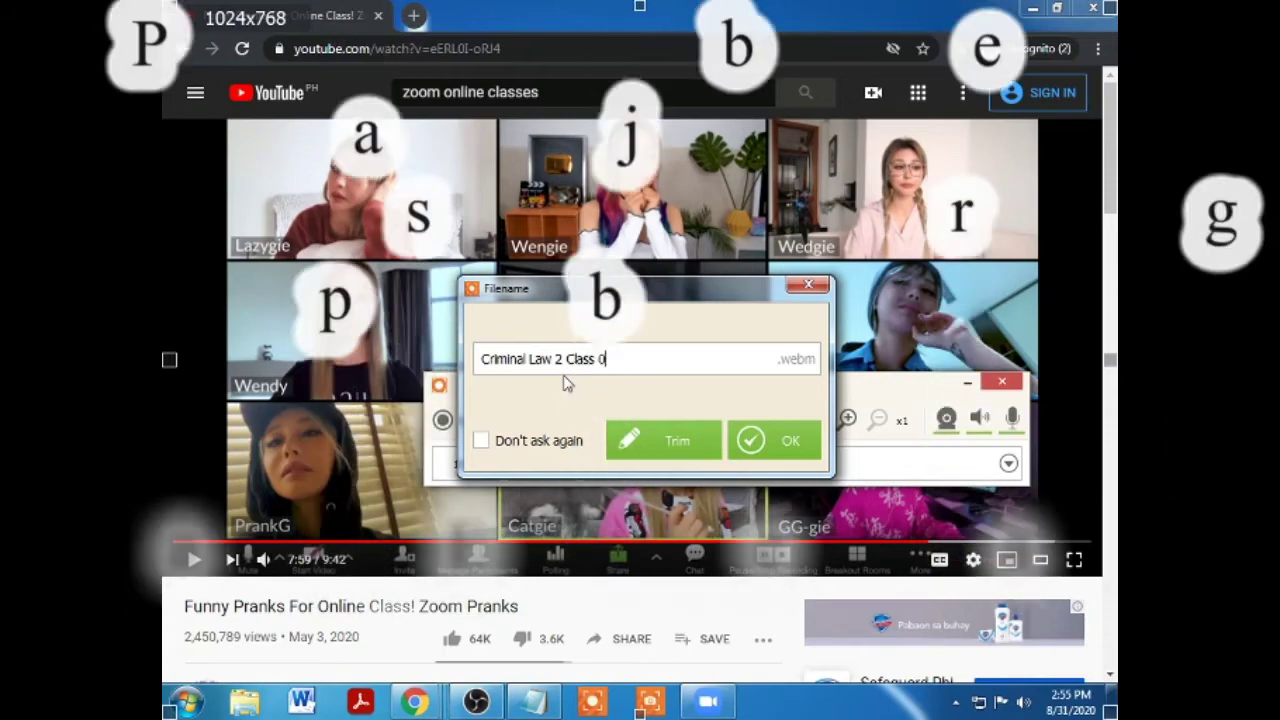
text(8-)
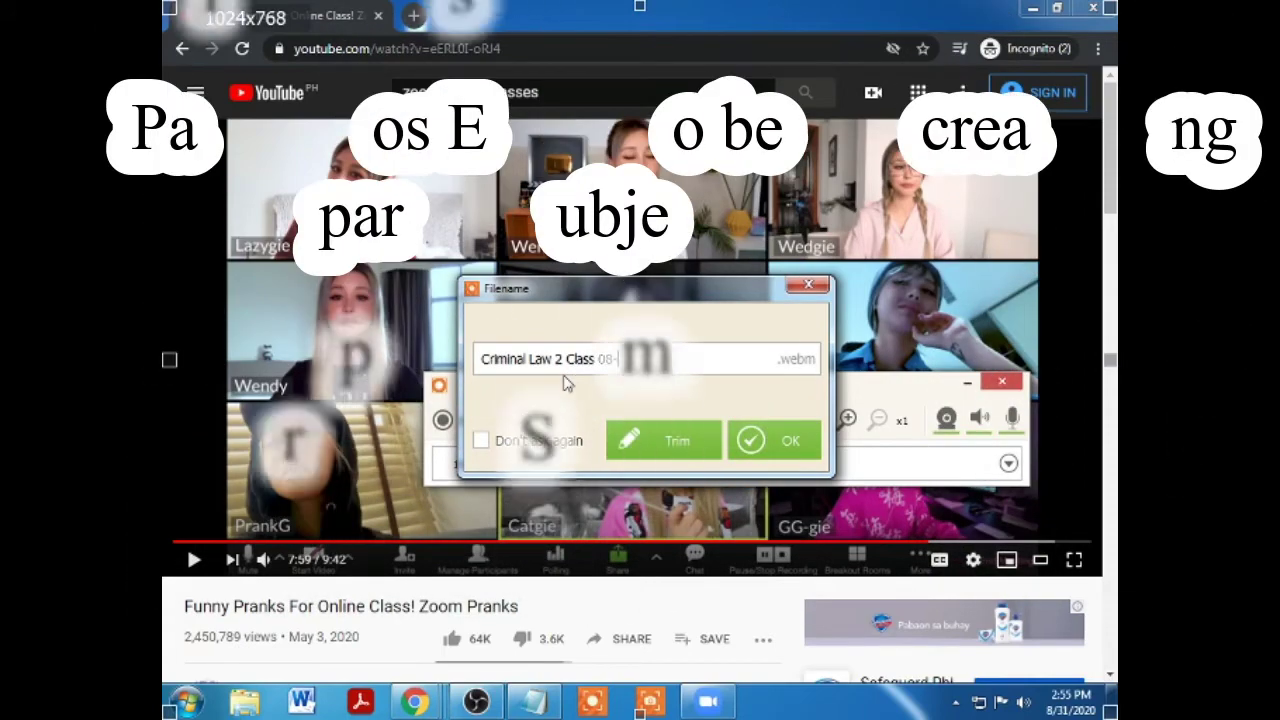
text(31-20)
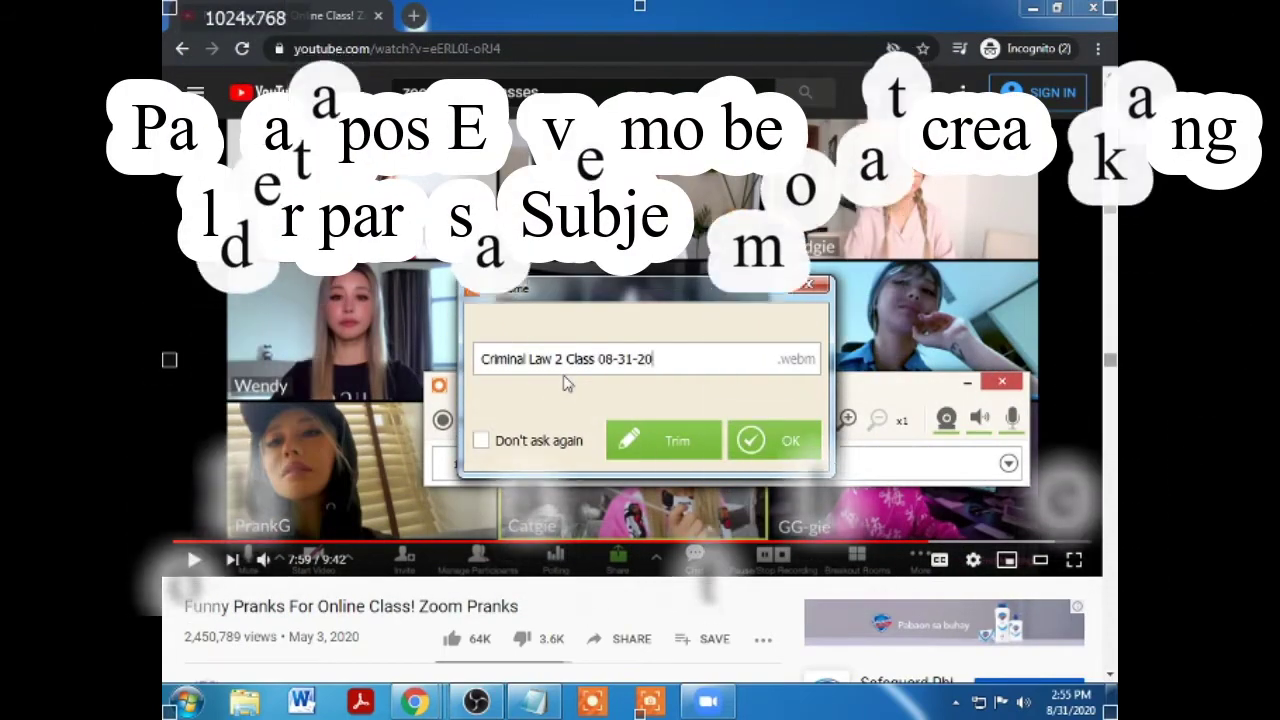
text(20)
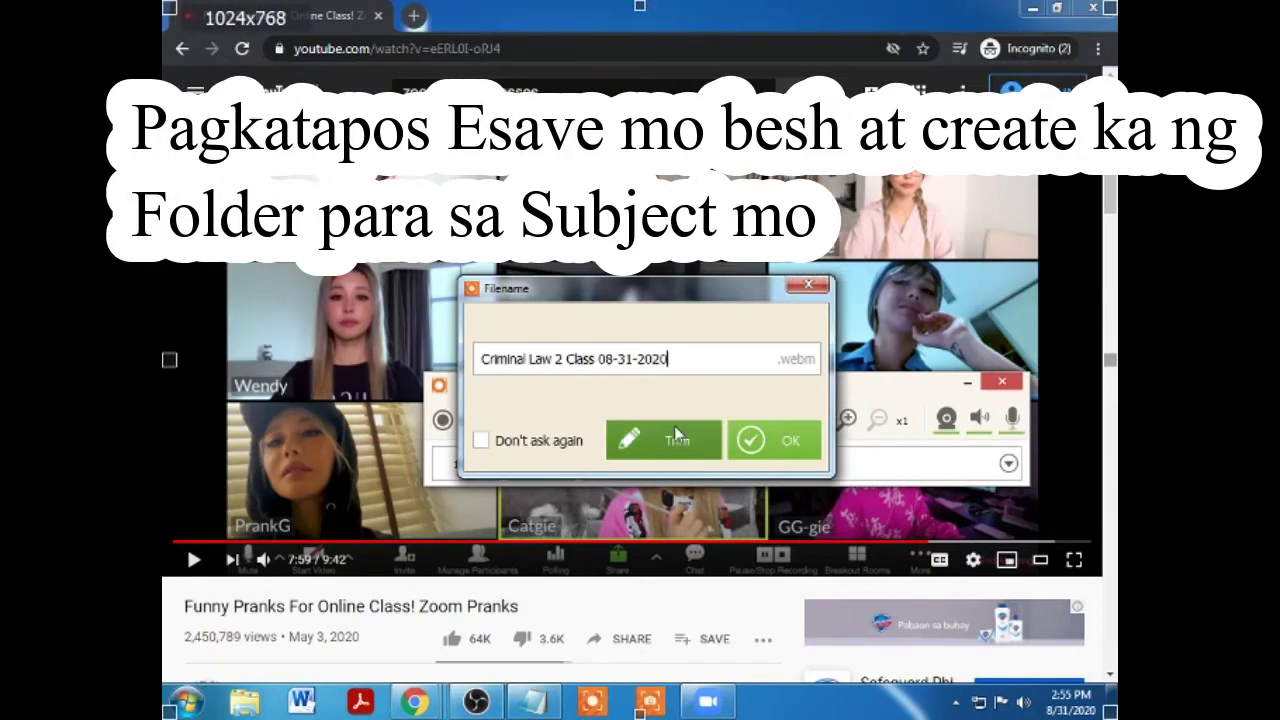
click(790, 441)
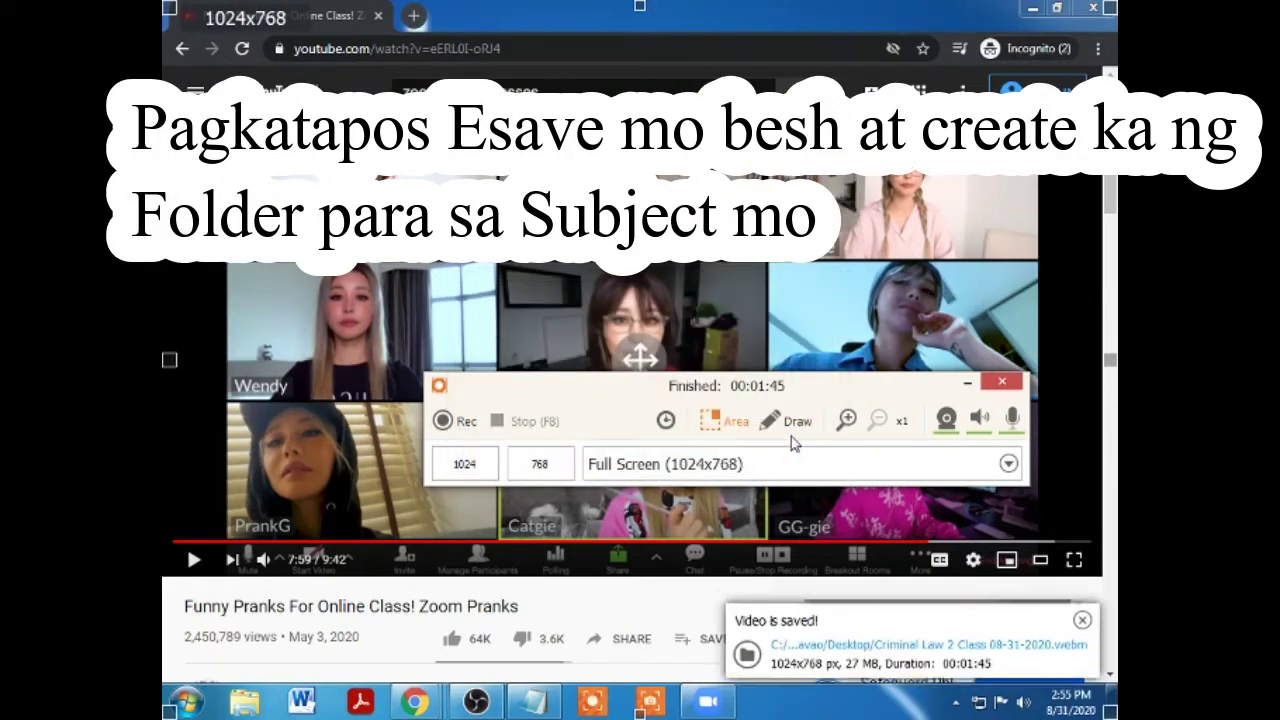
- Minimize the browser and the recorder's control window, dismissing the hotkey notice, to clear the desktop
click(1033, 9)
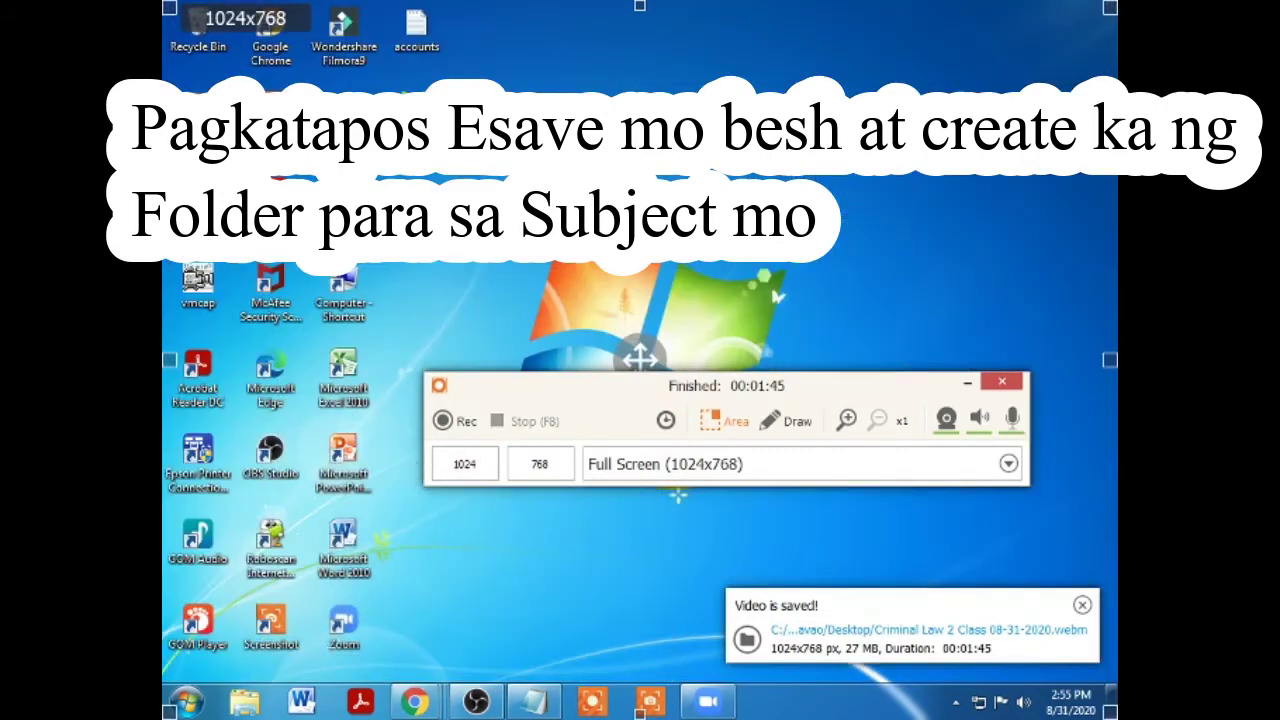
click(967, 383)
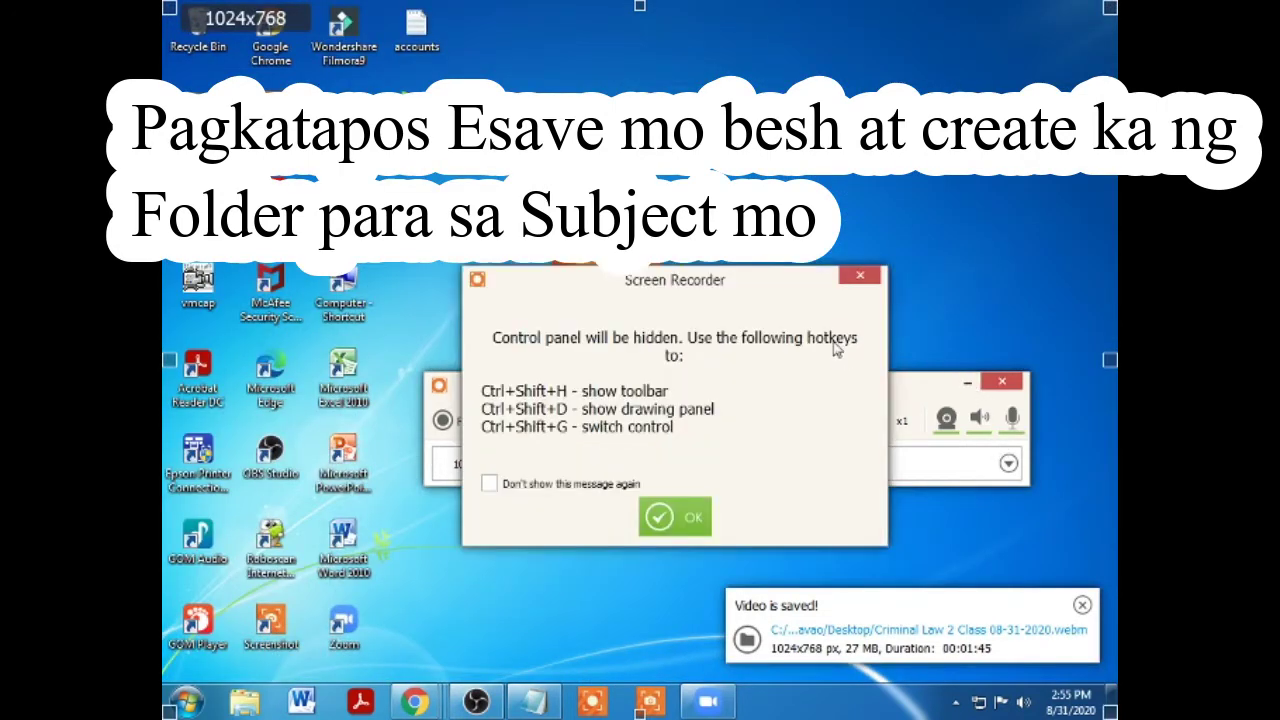
click(860, 277)
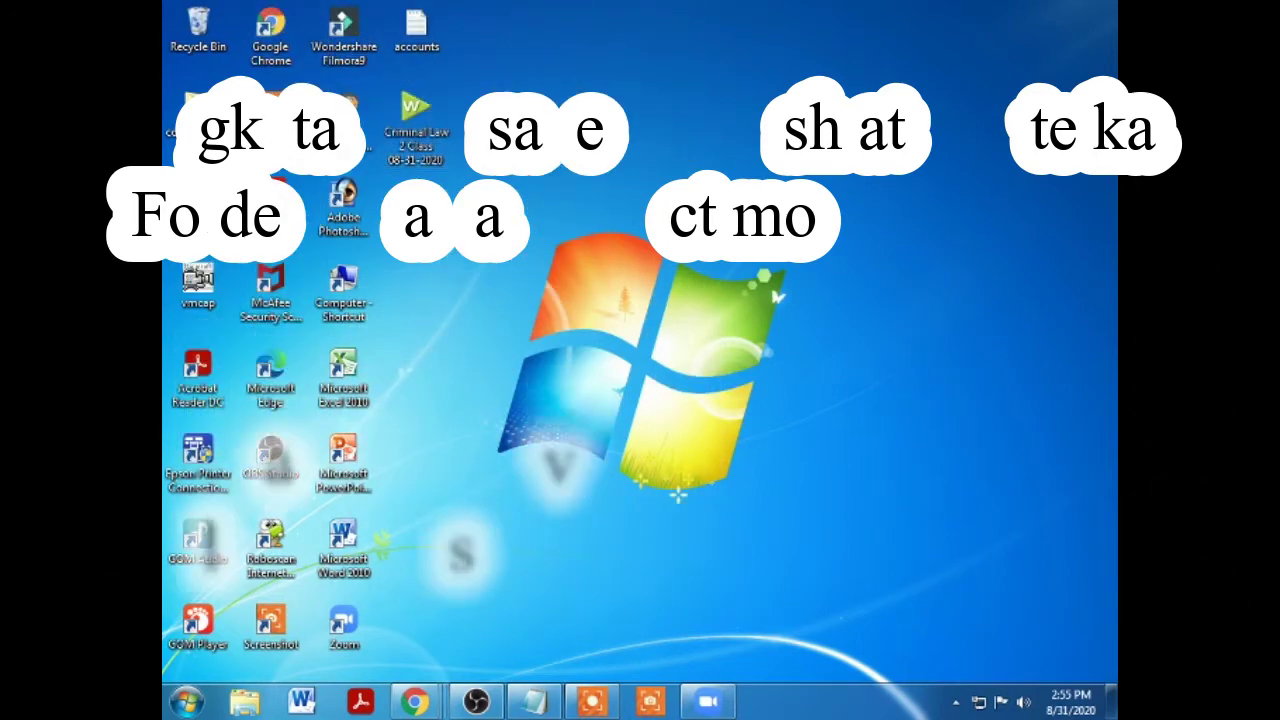
- Create a new folder on the desktop named "Criminal Law 2"
right_click(422, 220)
mouse_move(500, 417)
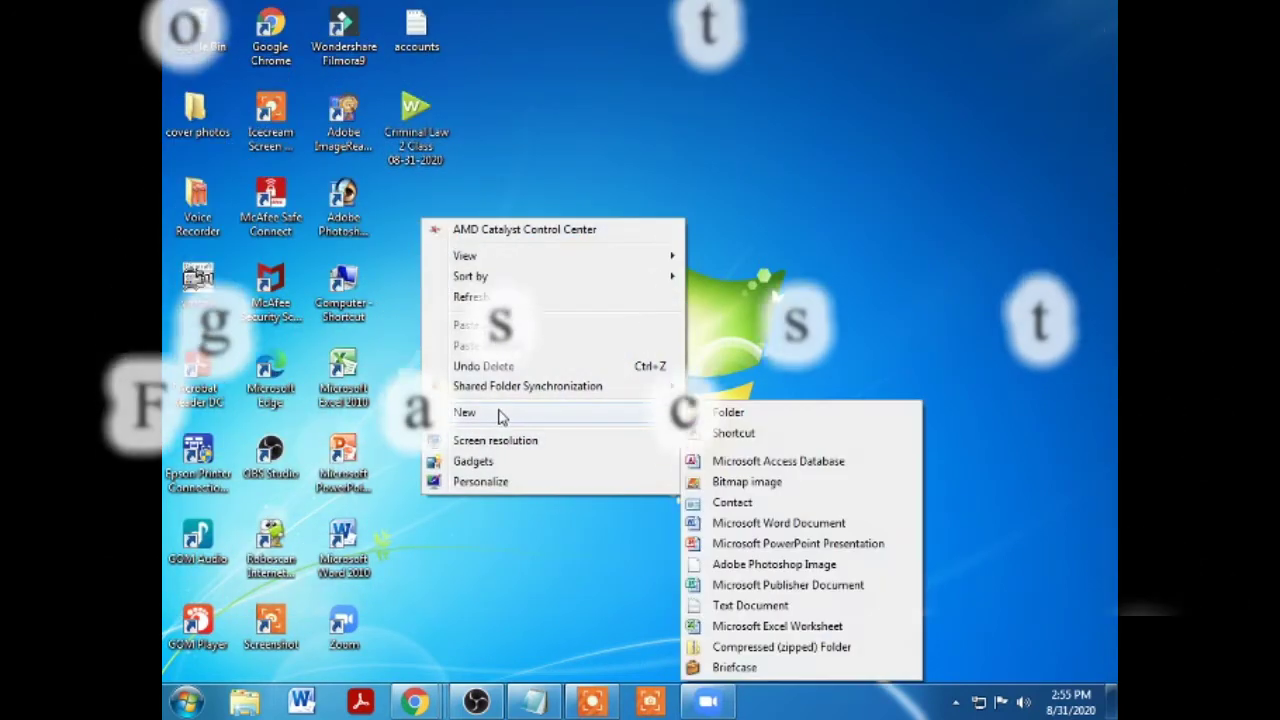
click(728, 412)
text(Cr)
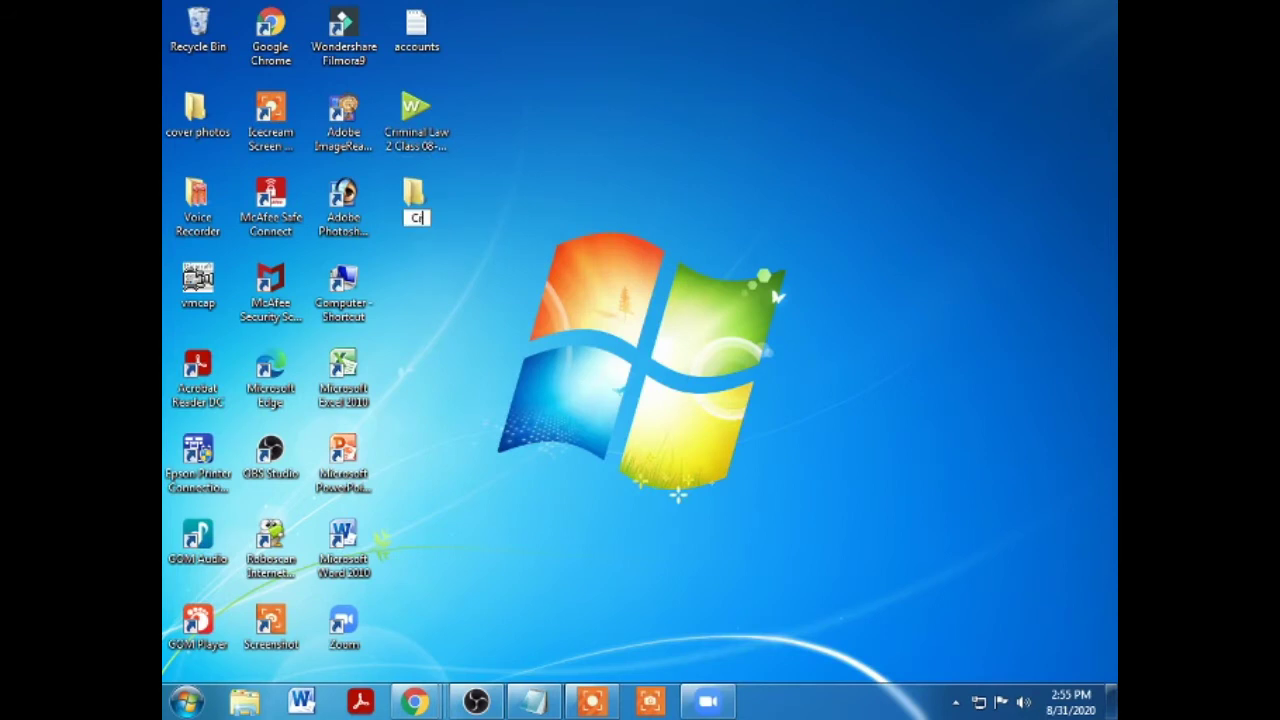
text(iminal Law)
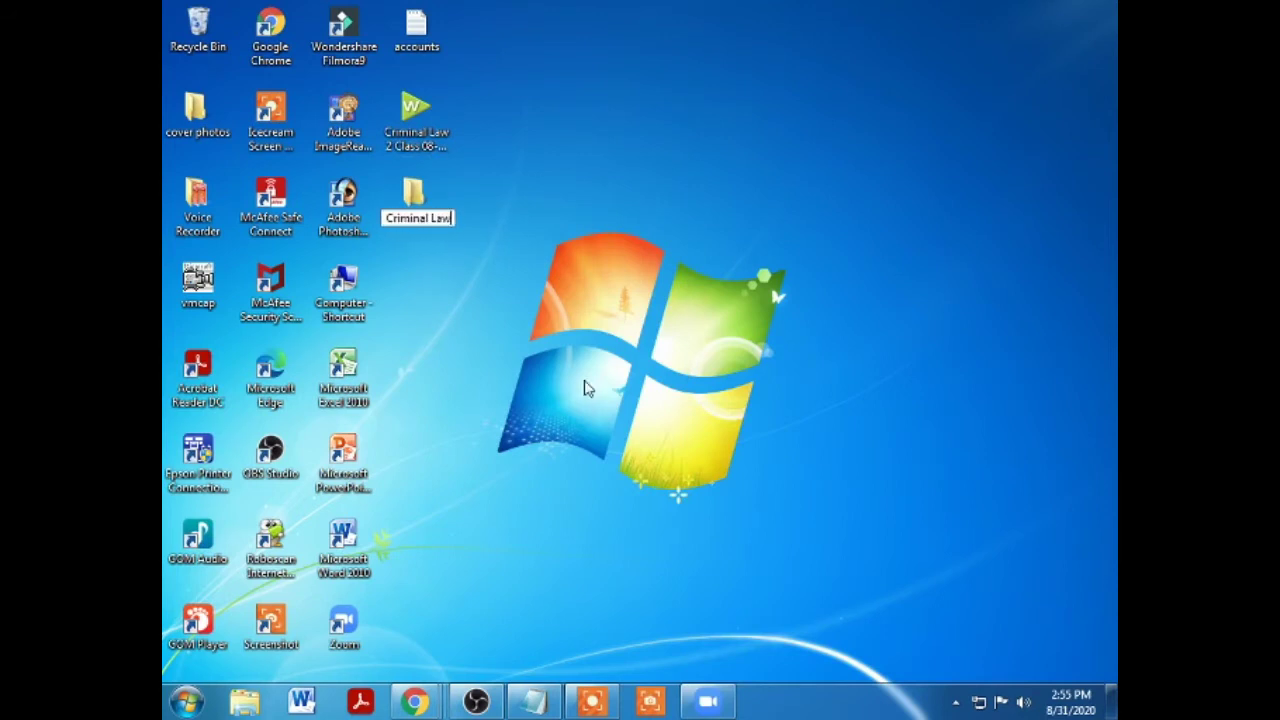
text( 2)
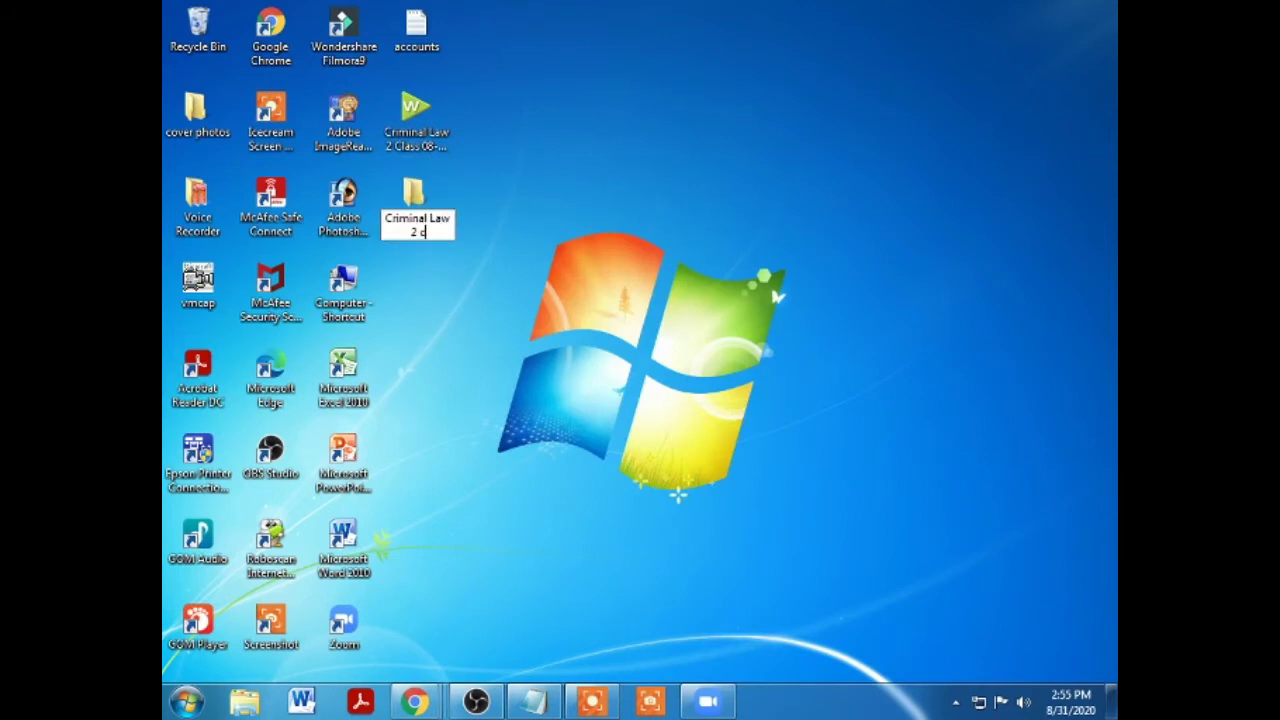
key(Return)
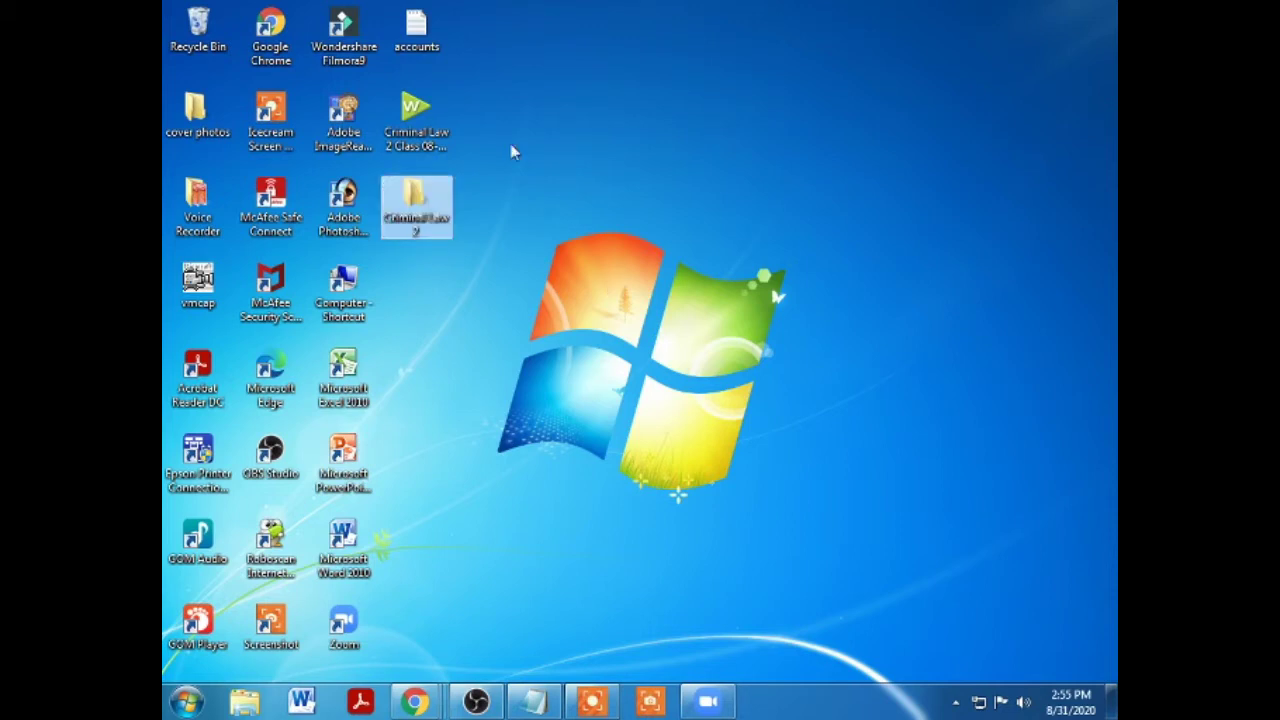
- Move the "Criminal Law 2 Class 08-31-2020" video from the desktop into the "Criminal Law 2" folder and maximize the folder window
right_click(430, 120)
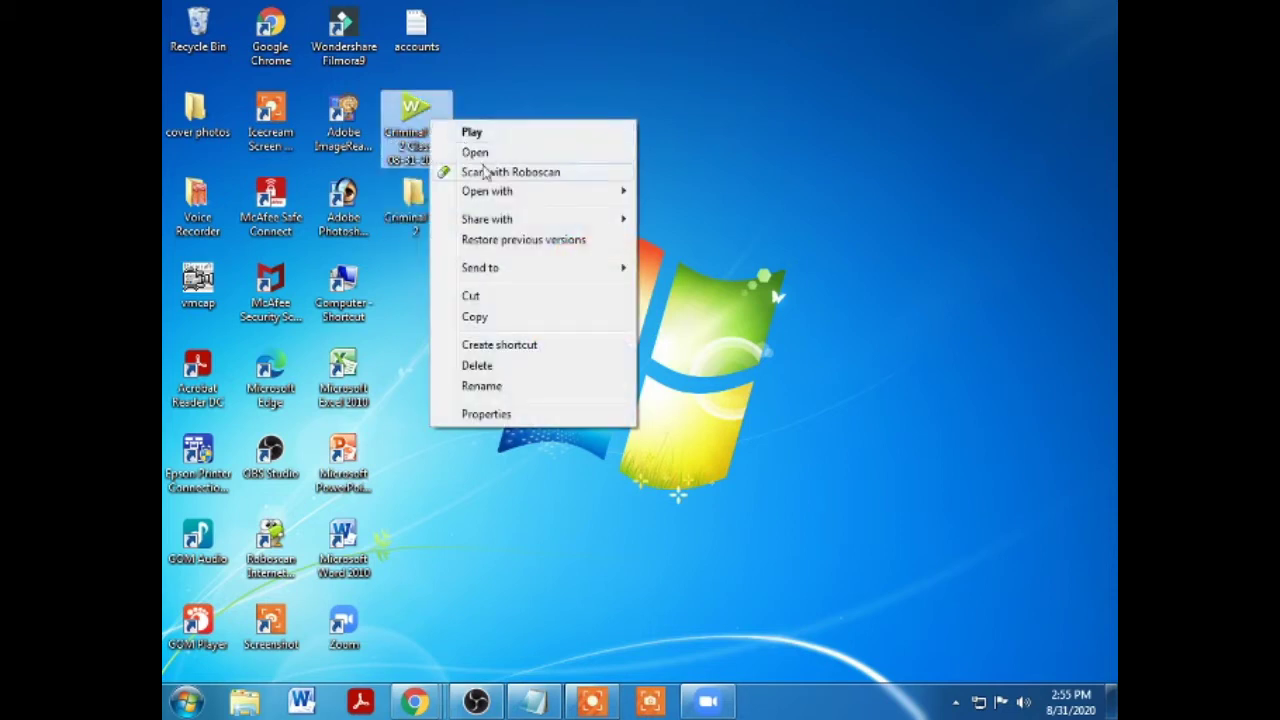
click(480, 317)
double_click(414, 214)
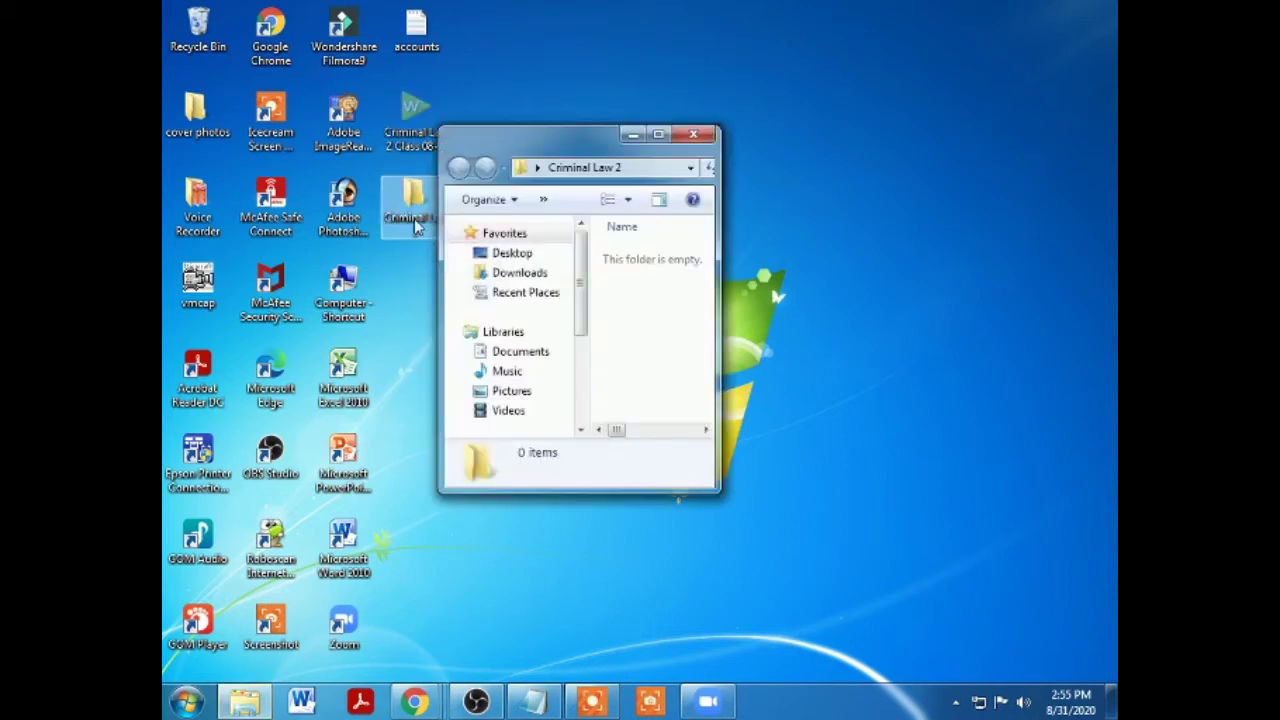
key(ctrl+v)
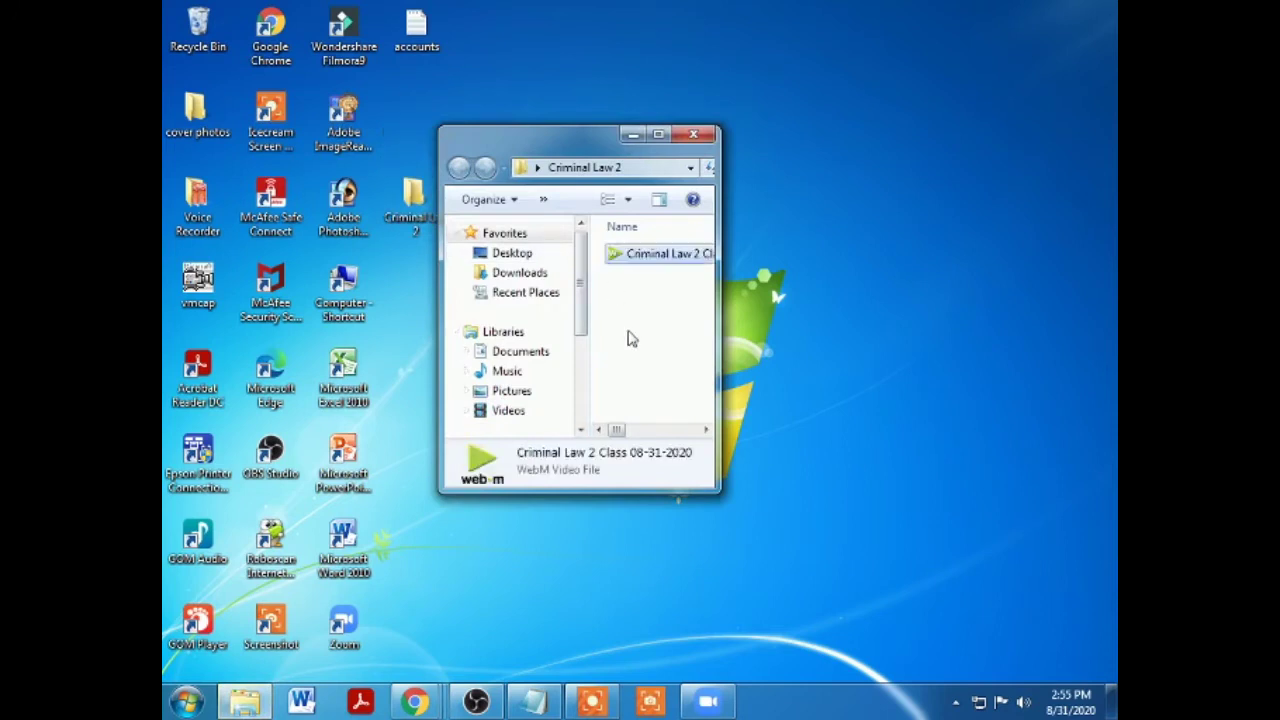
double_click(591, 143)
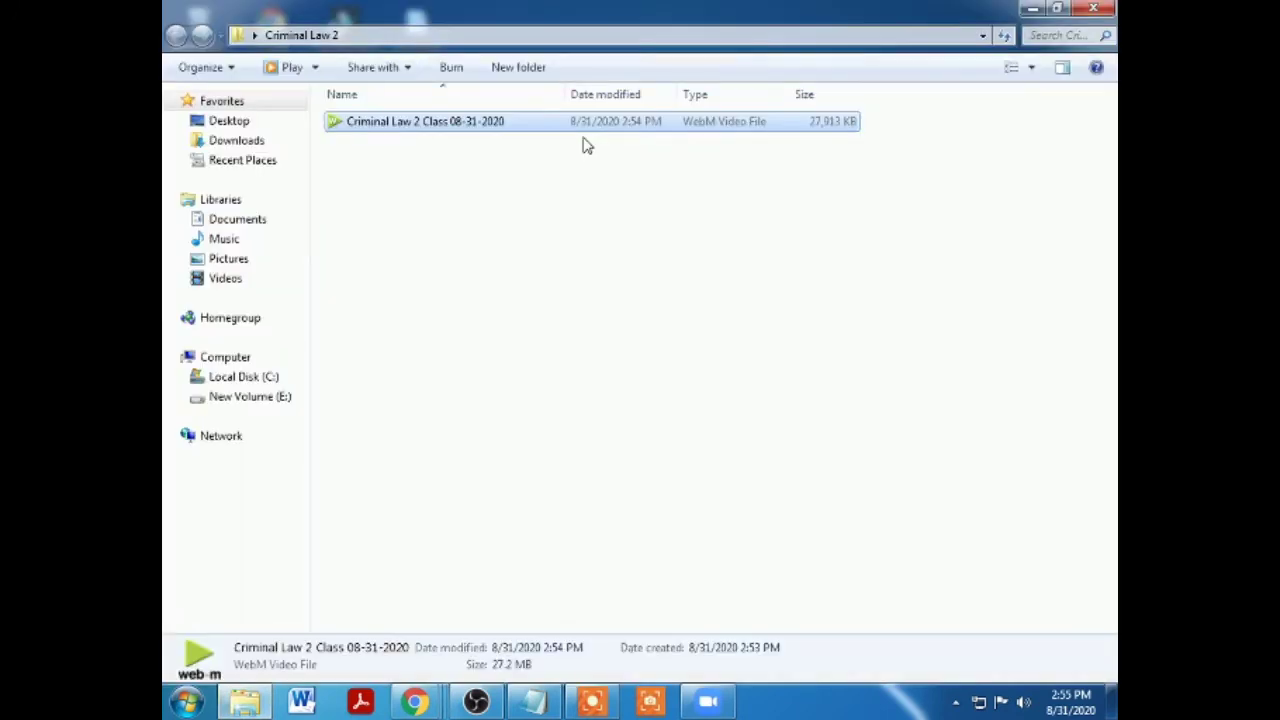
- Play the "Criminal Law 2 Class 08-31-2020" video from the "Criminal Law 2" folder to review the recording
double_click(489, 124)
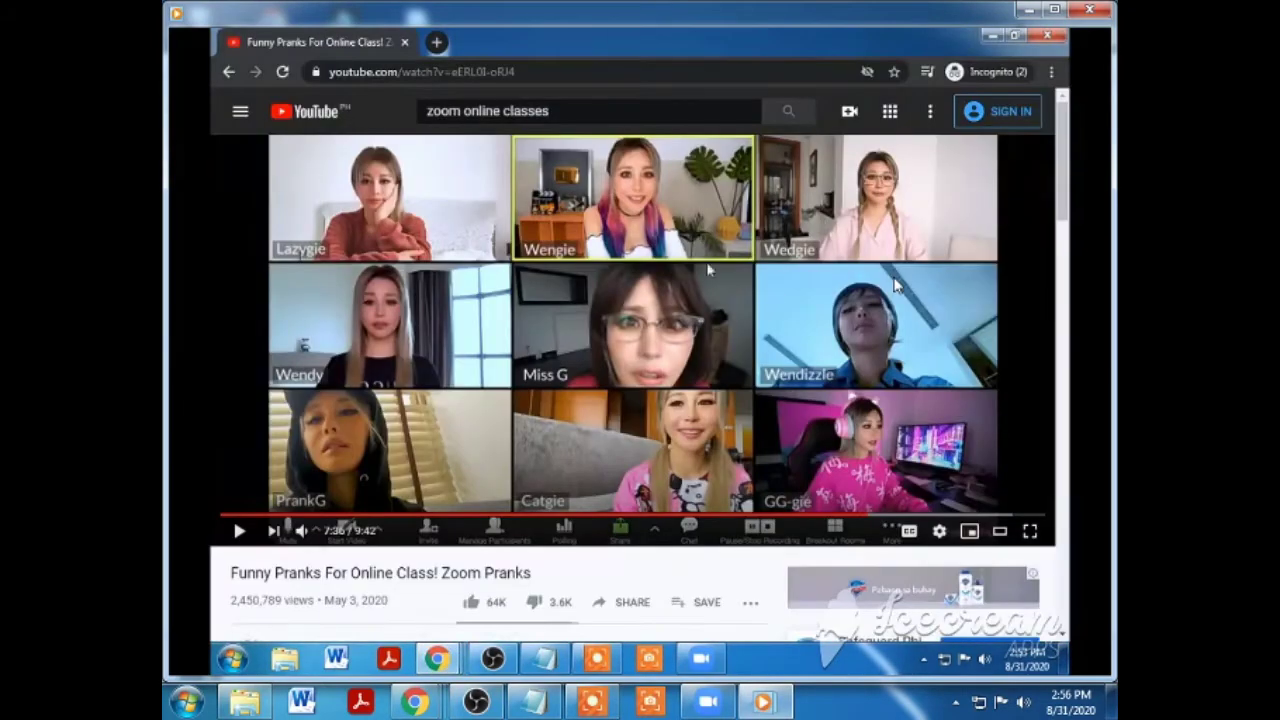
click(1030, 532)
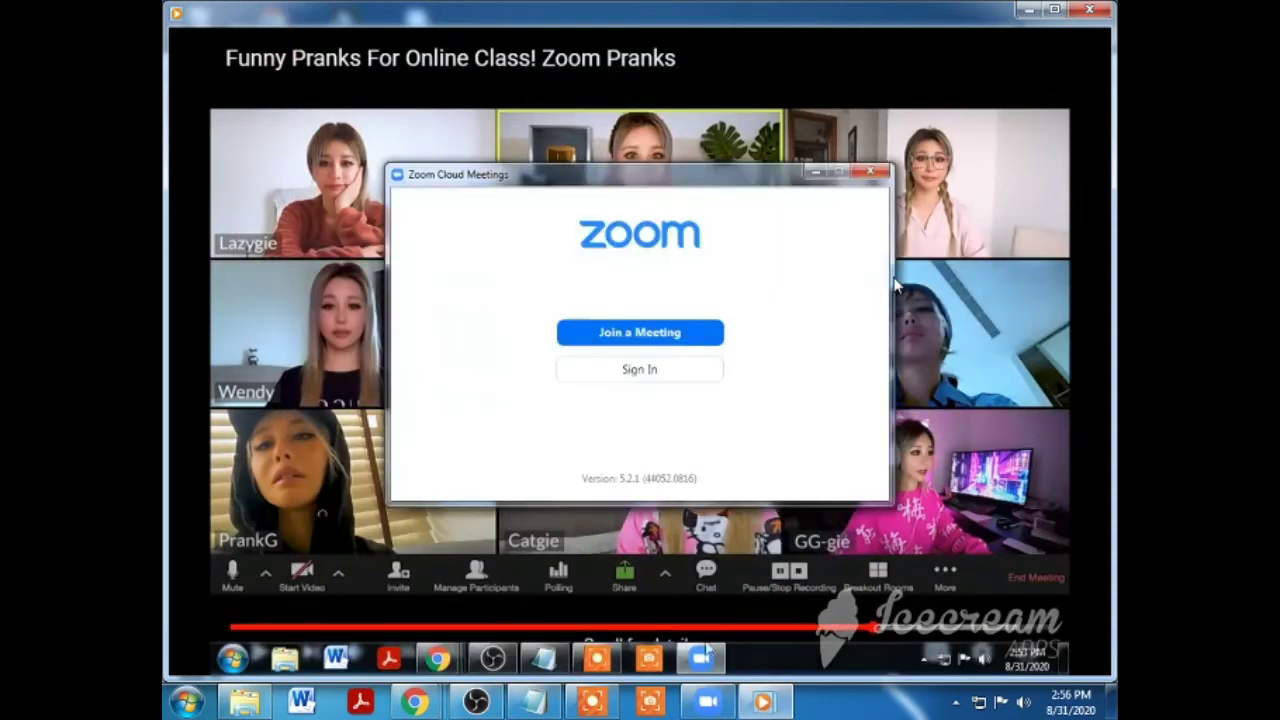
key(space)
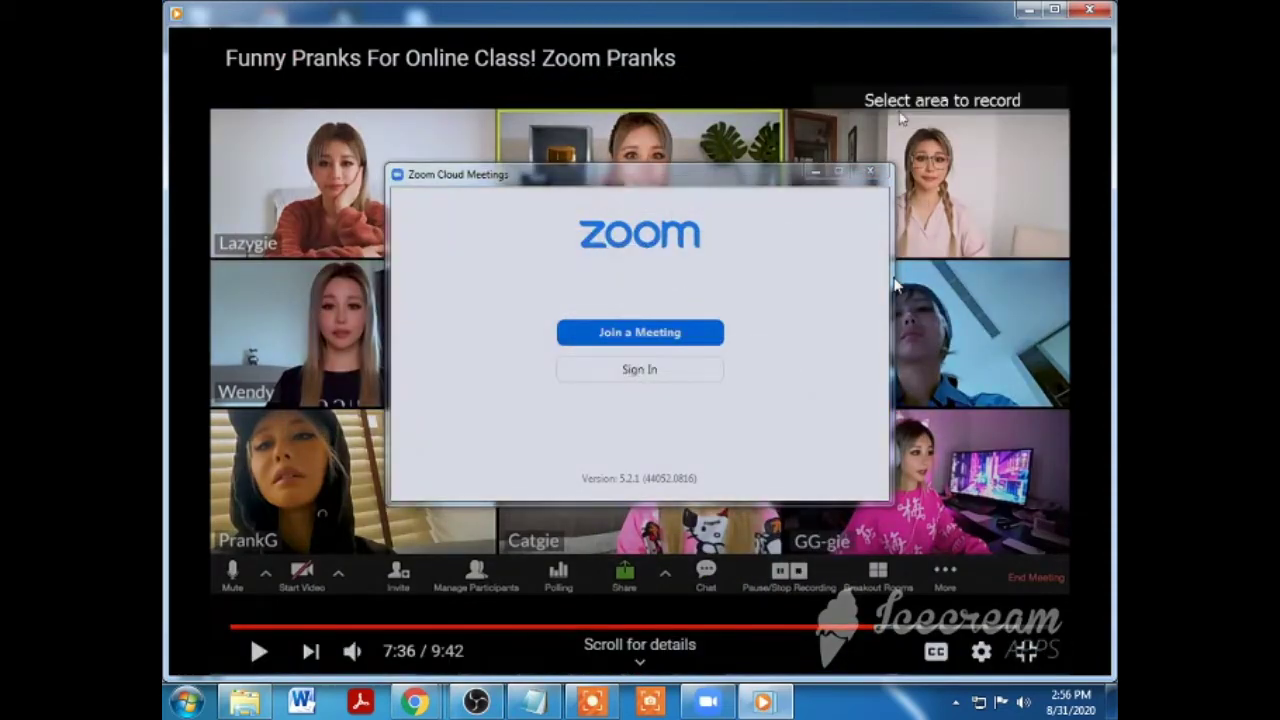
click(594, 133)
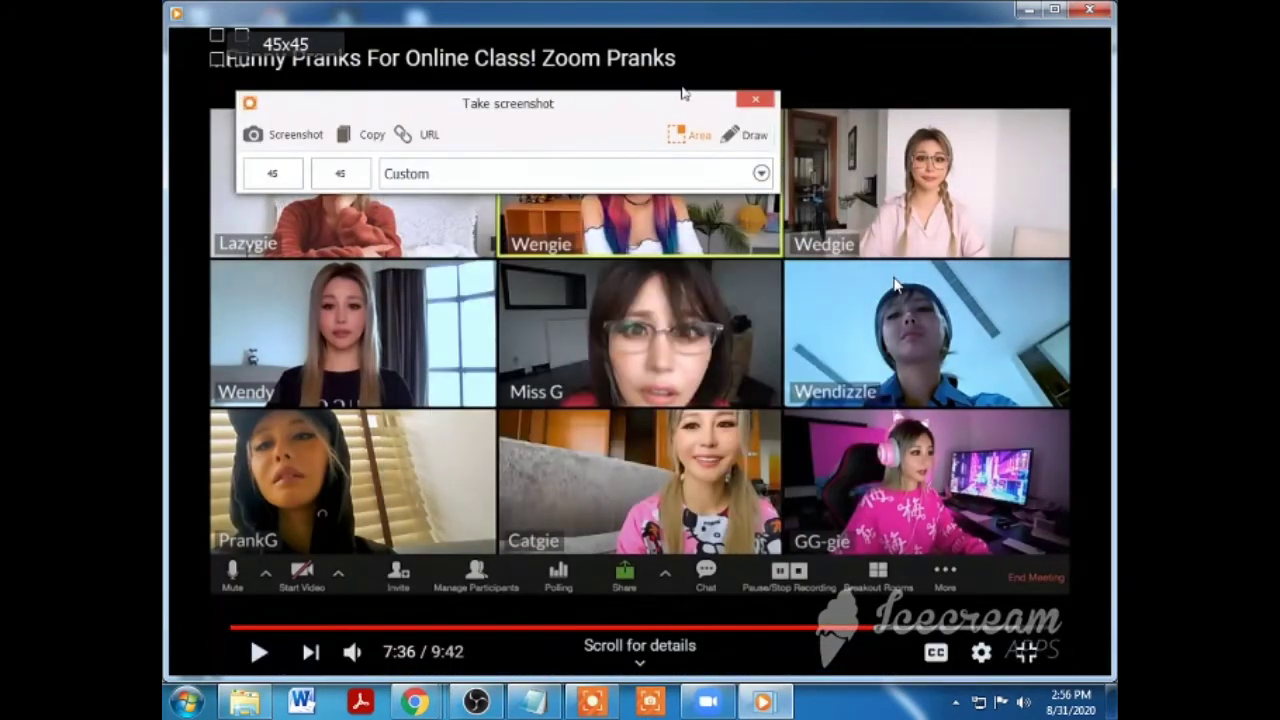
click(755, 100)
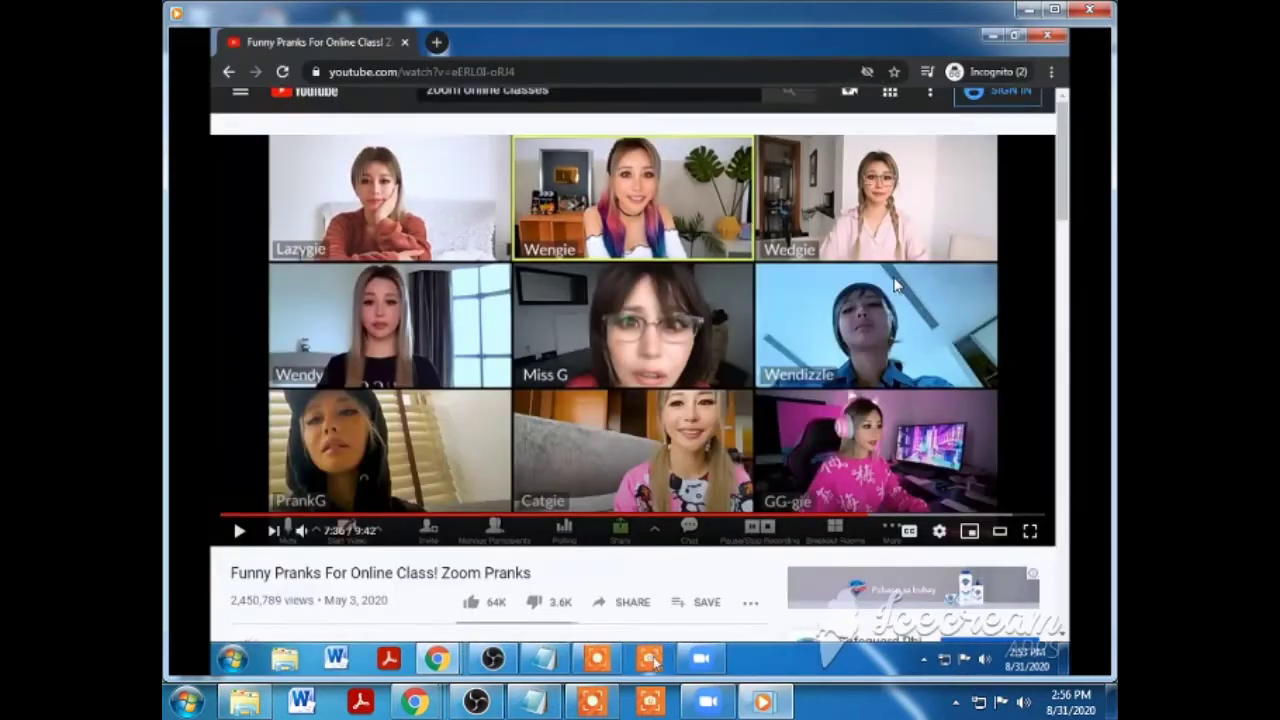
click(652, 660)
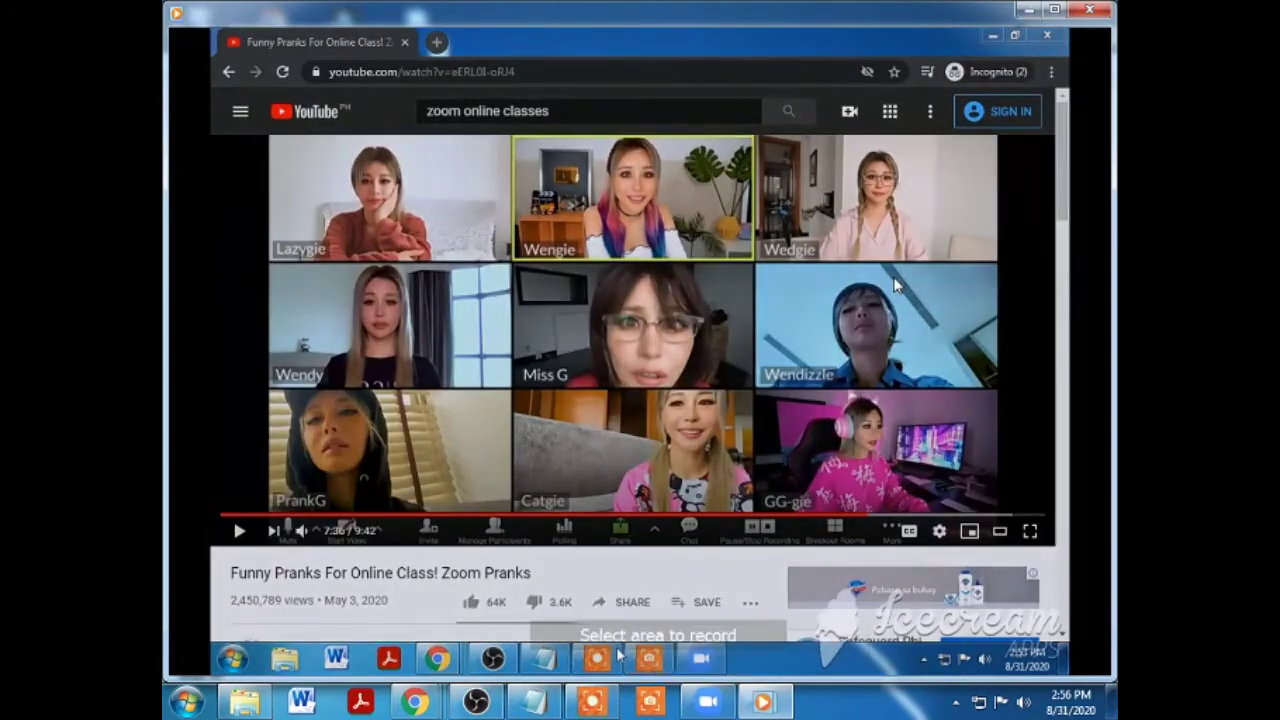
click(614, 666)
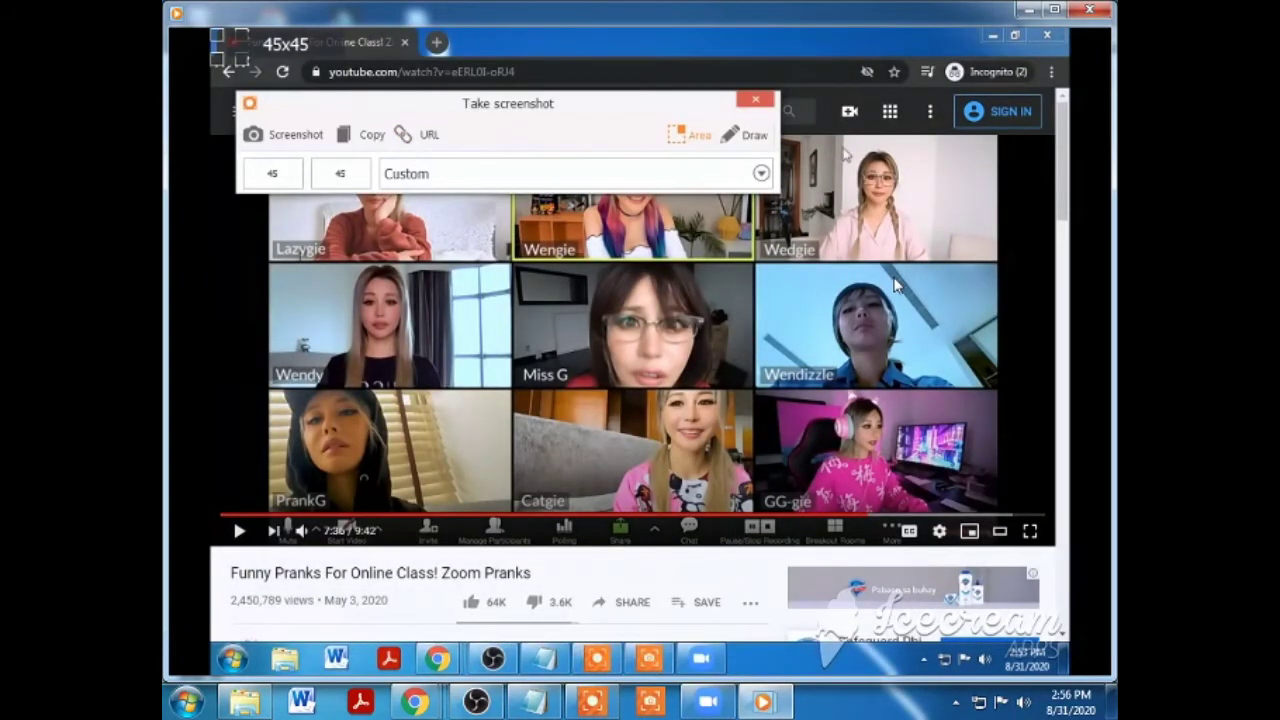
click(756, 100)
click(437, 658)
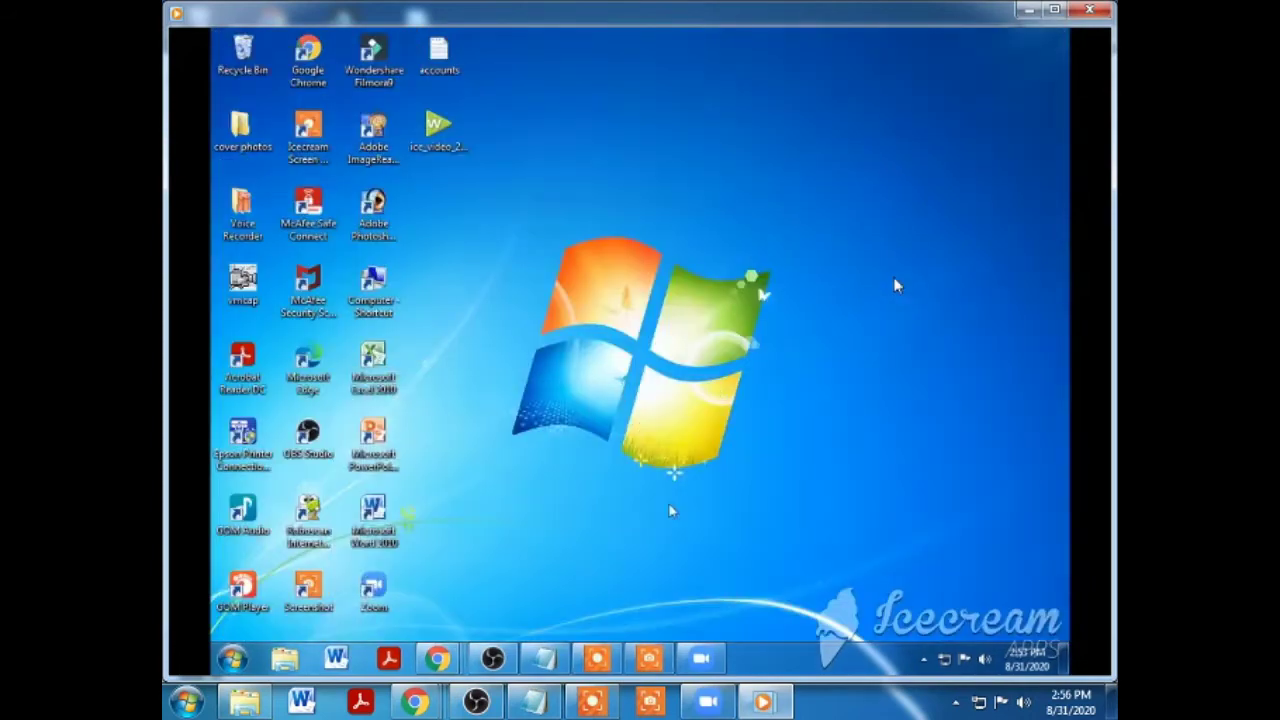
- Close the media player after the recorded class video has finished playing
mouse_move(620, 668)
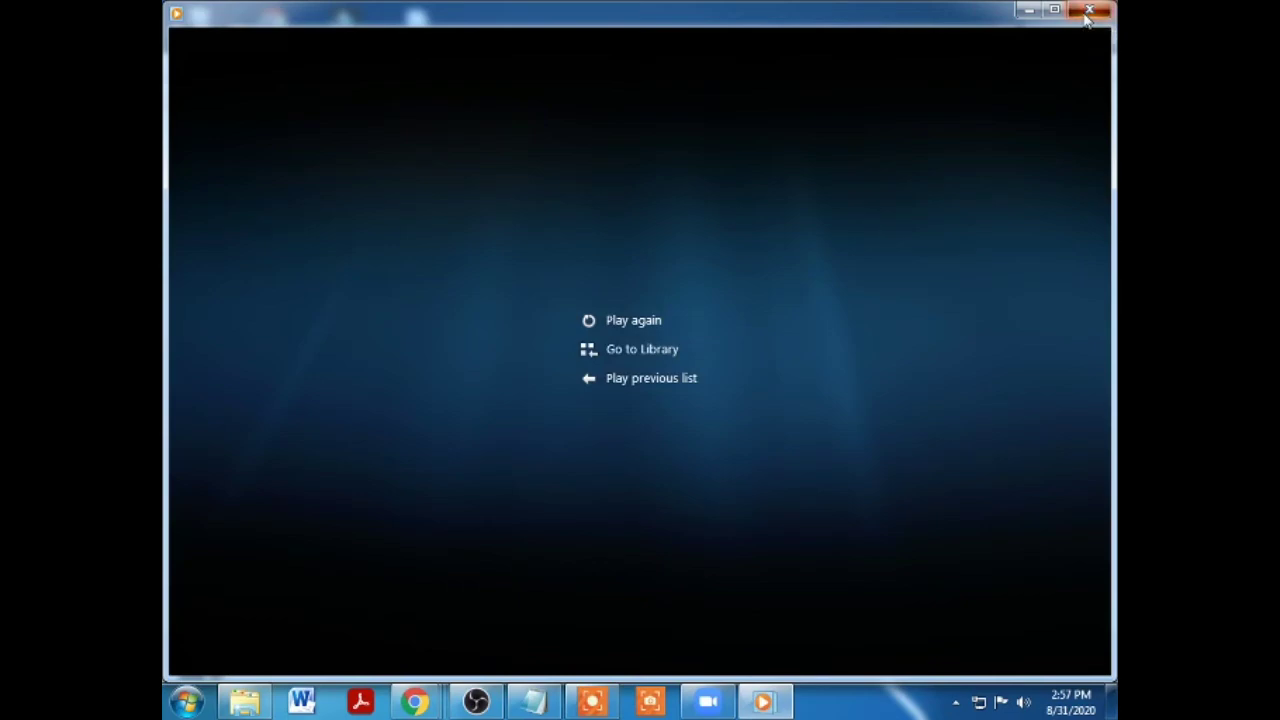
click(1088, 12)
click(714, 366)
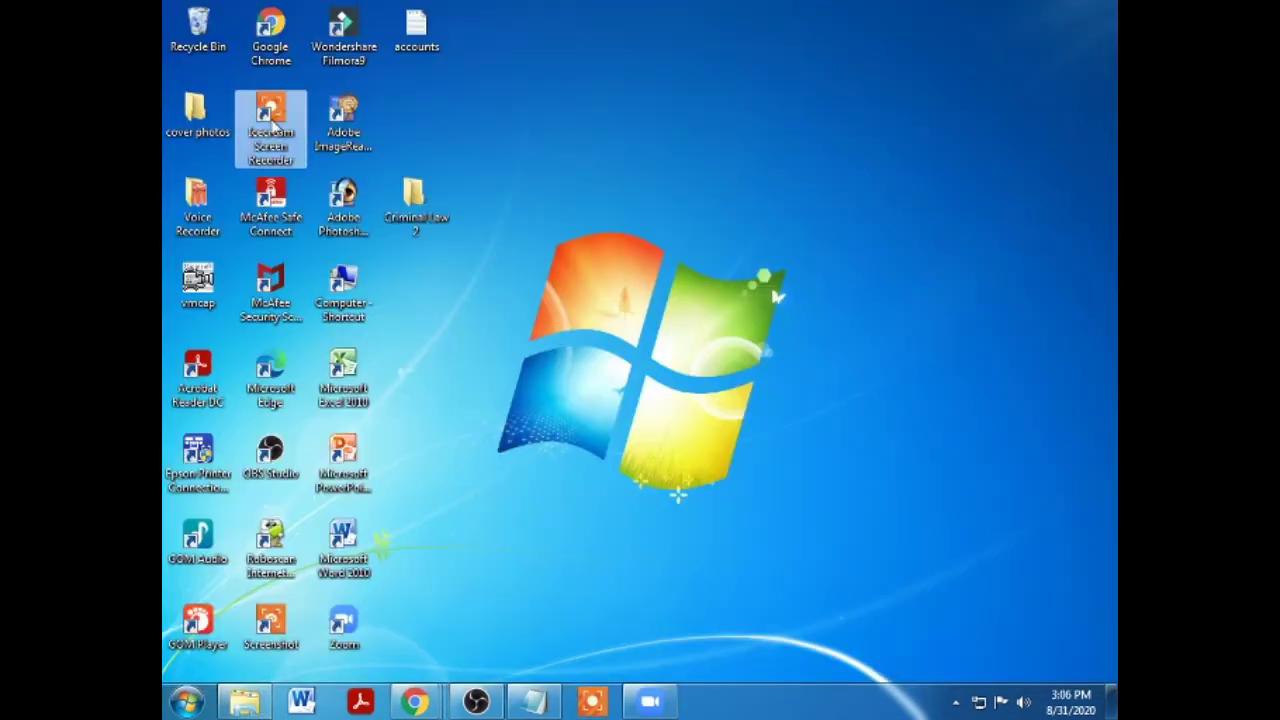
- Open Icecream Screen Recorder from the desktop and set up a fullscreen video capture
double_click(270, 120)
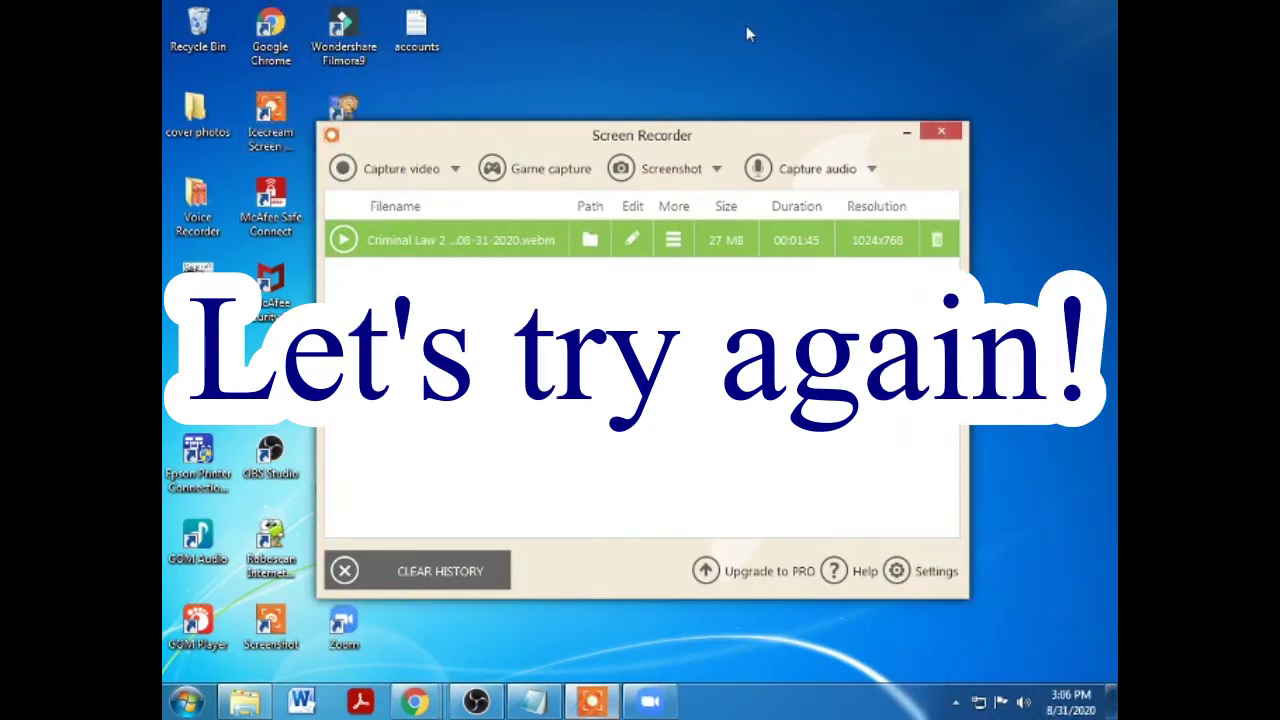
click(455, 170)
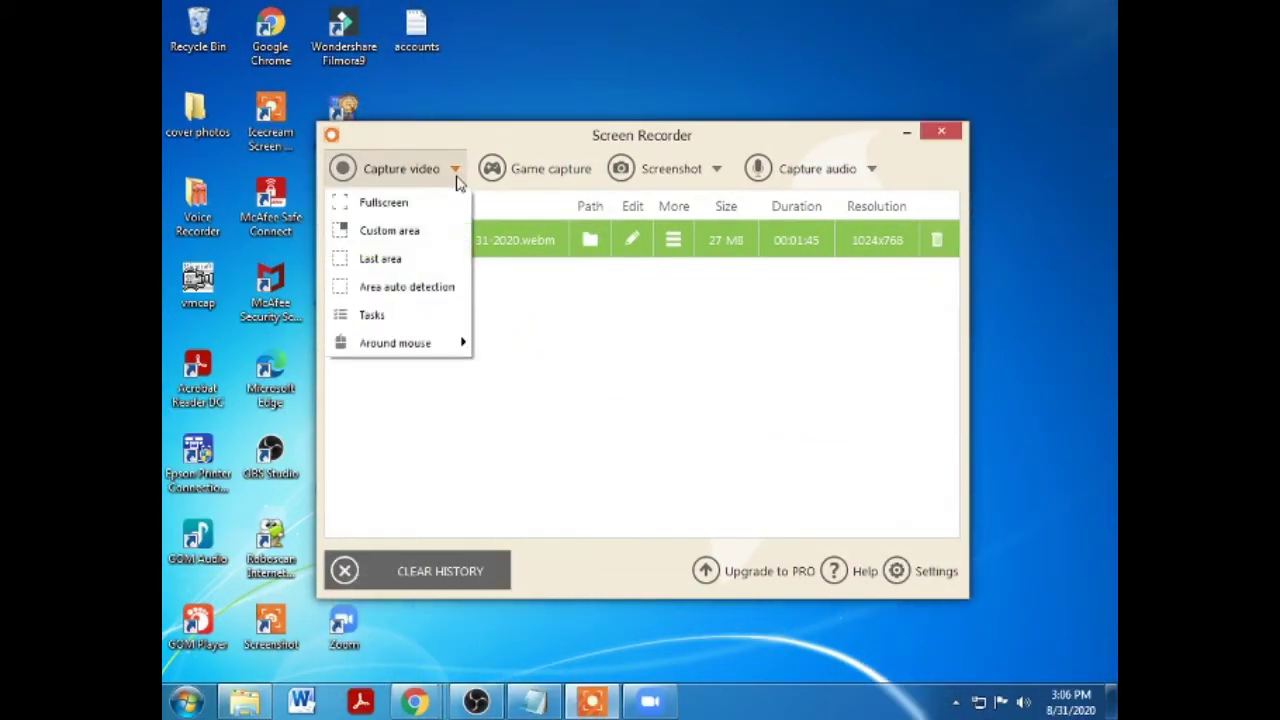
click(370, 202)
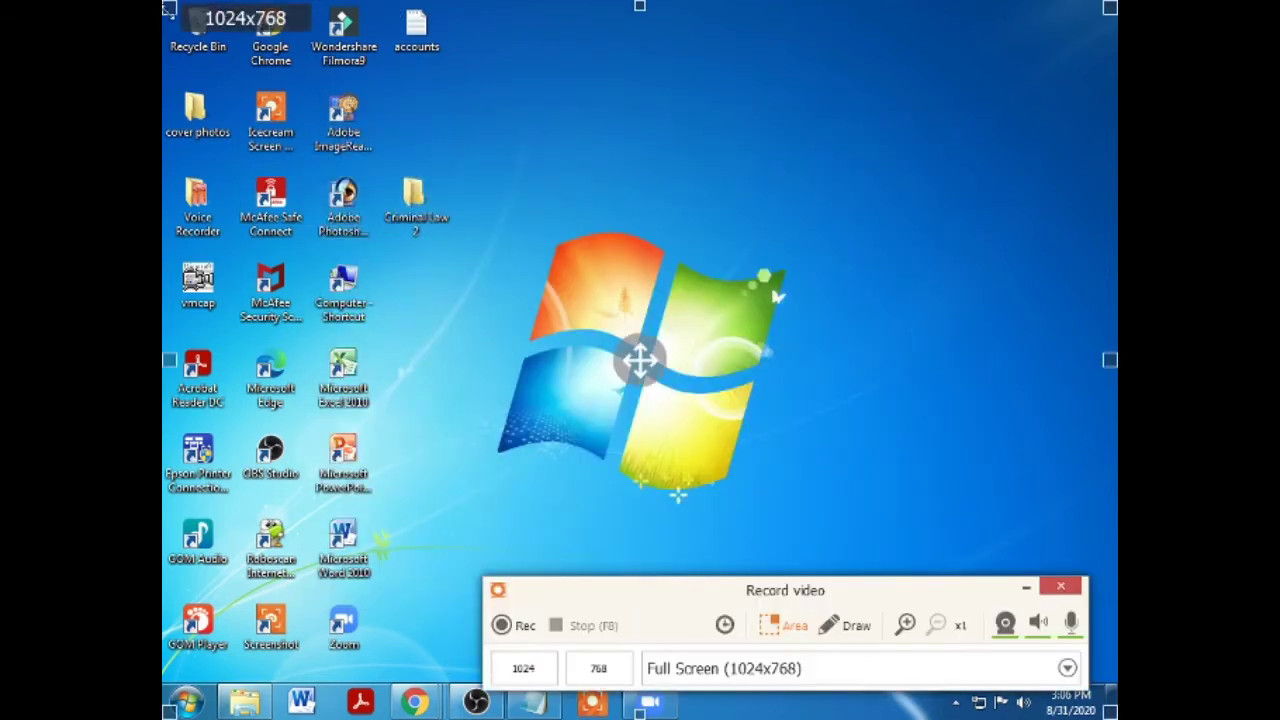
- Shrink the capture area to about 368x253, move the Record video window higher, and restore the Full Screen (1024x768) area
drag(1110, 710, 506, 236)
drag(745, 604, 700, 202)
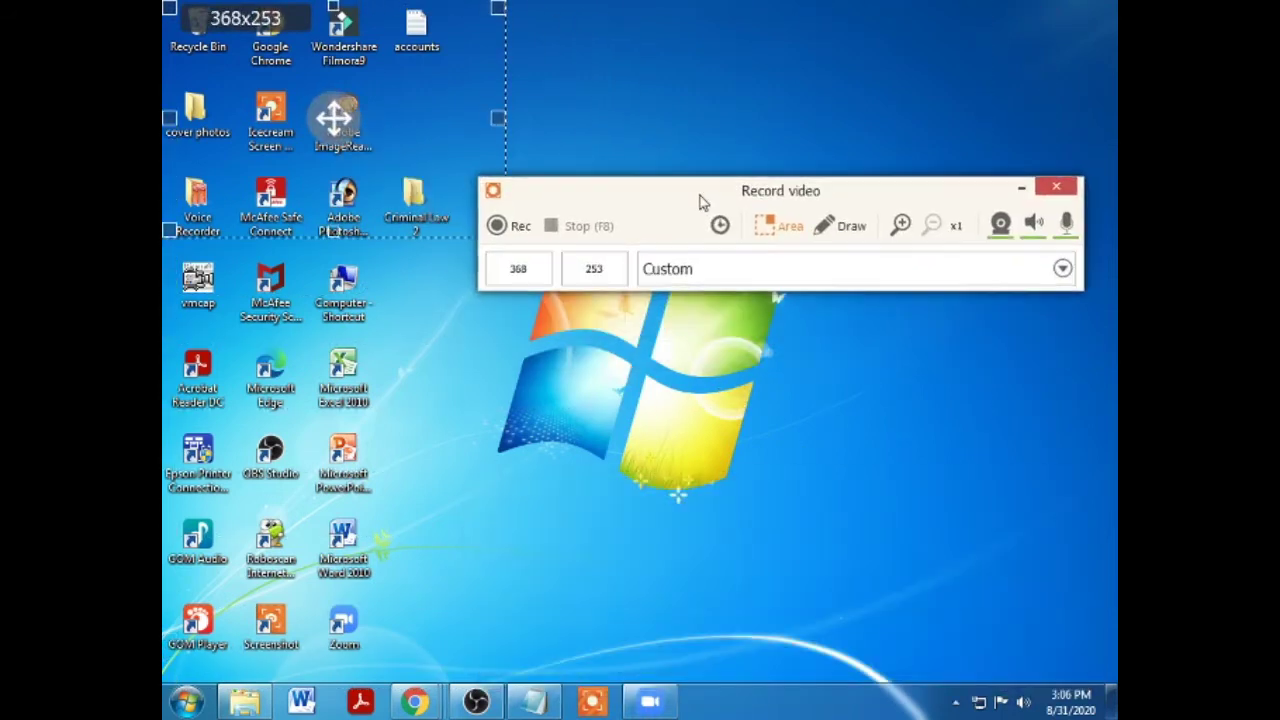
click(761, 280)
click(710, 318)
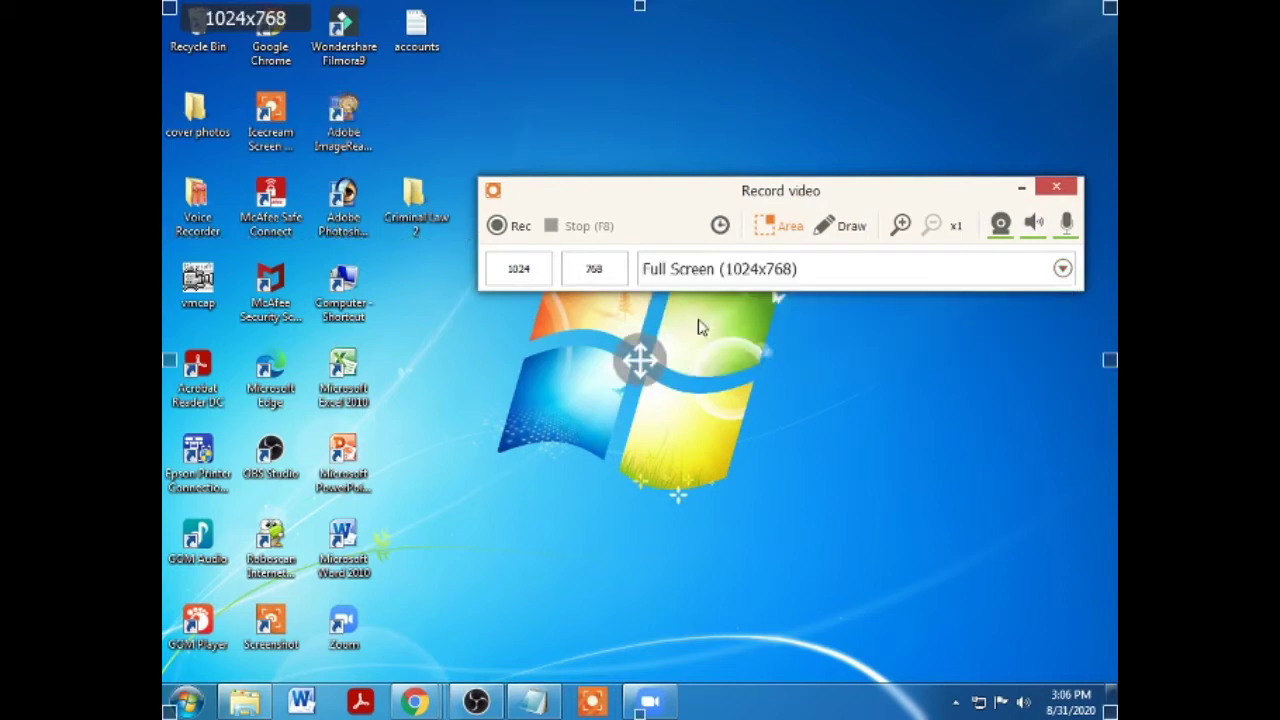
- Try the preset capture area sizes 1024x768, 640x480 and 320x240 one after another
click(700, 280)
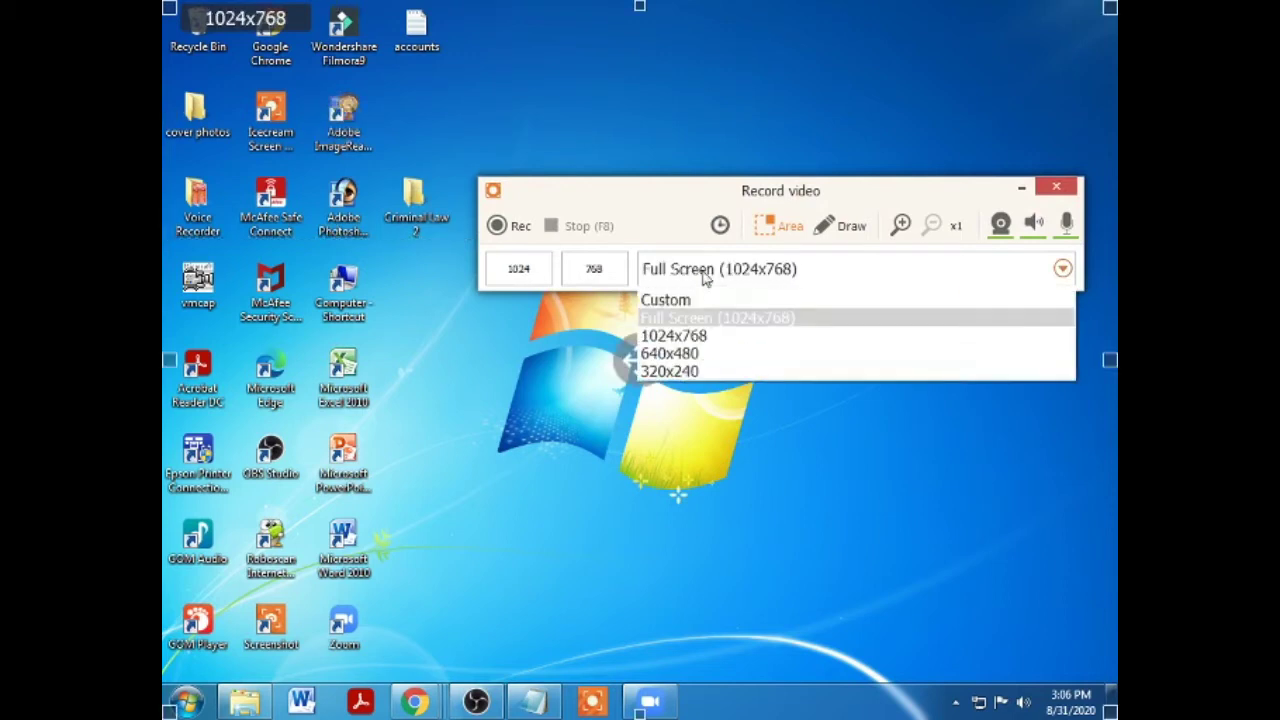
click(687, 343)
click(700, 280)
click(684, 356)
click(703, 280)
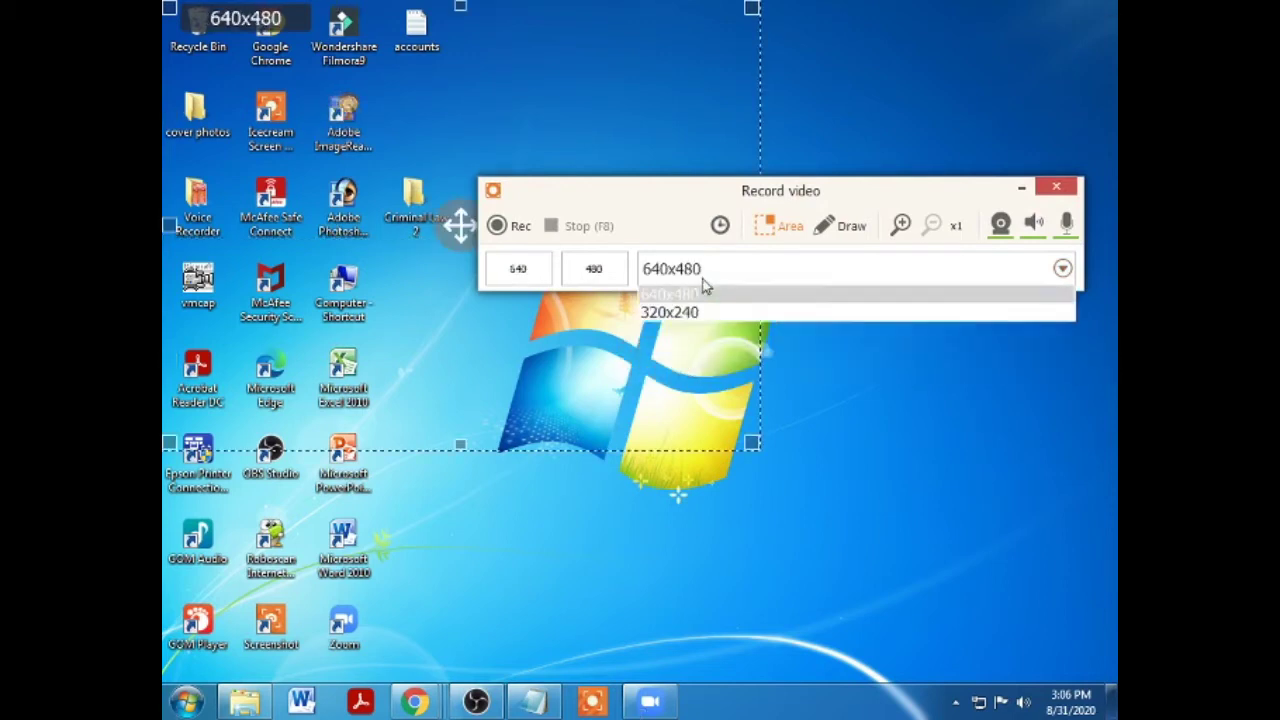
click(678, 378)
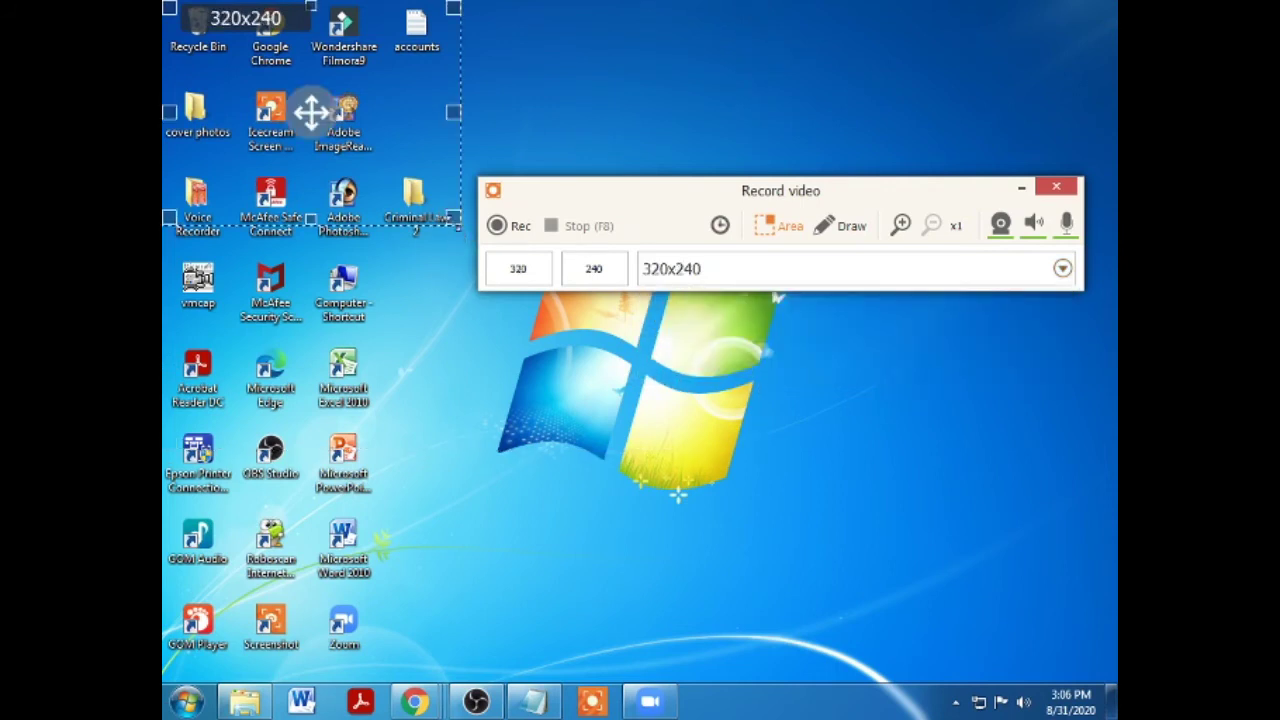
- Enlarge the capture area freehand to about 708x606, and return it to Full Screen (1024x768)
drag(453, 217, 815, 562)
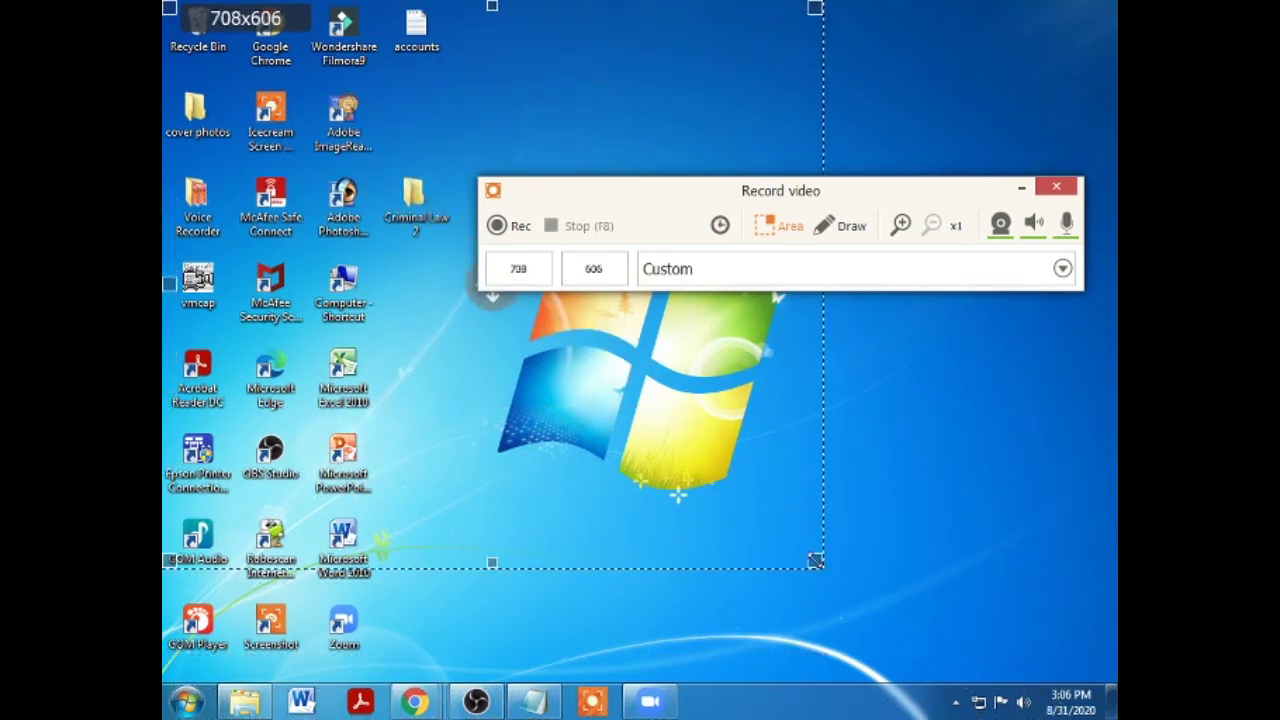
click(690, 268)
click(697, 319)
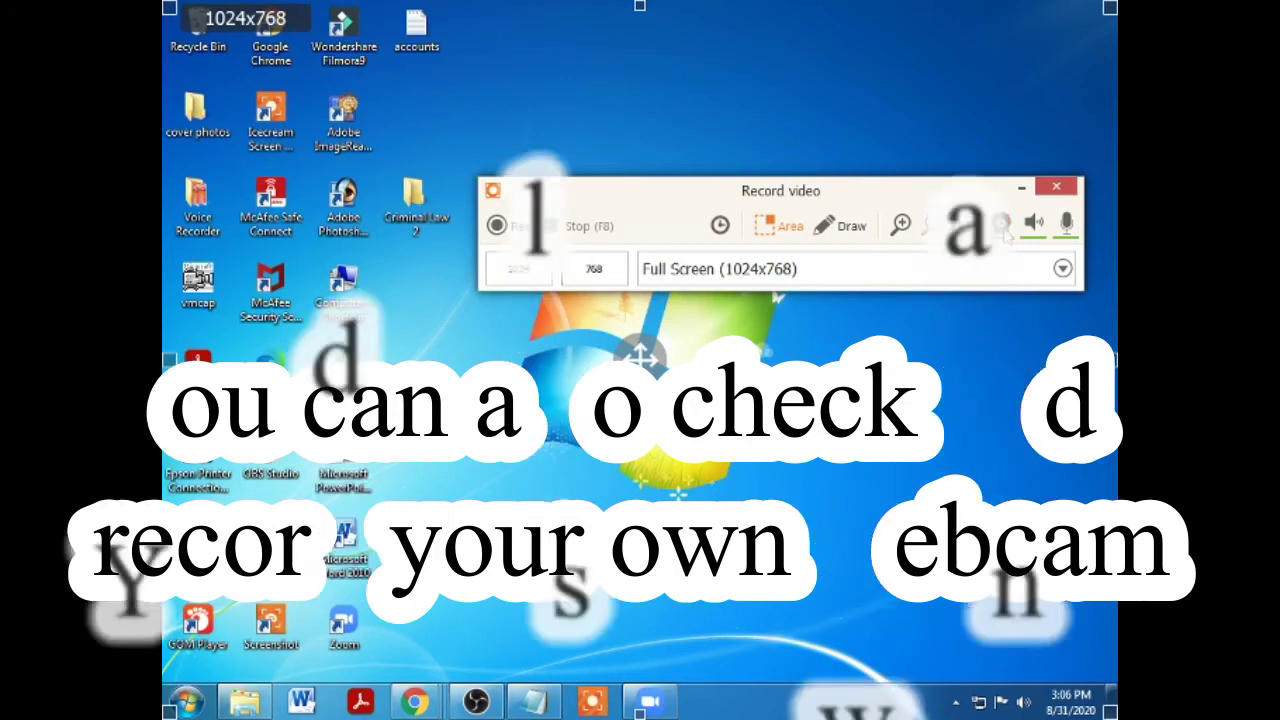
- Try the webcam overlay by placing it near the lower-right corner of the capture area, and turn it off again
click(1001, 225)
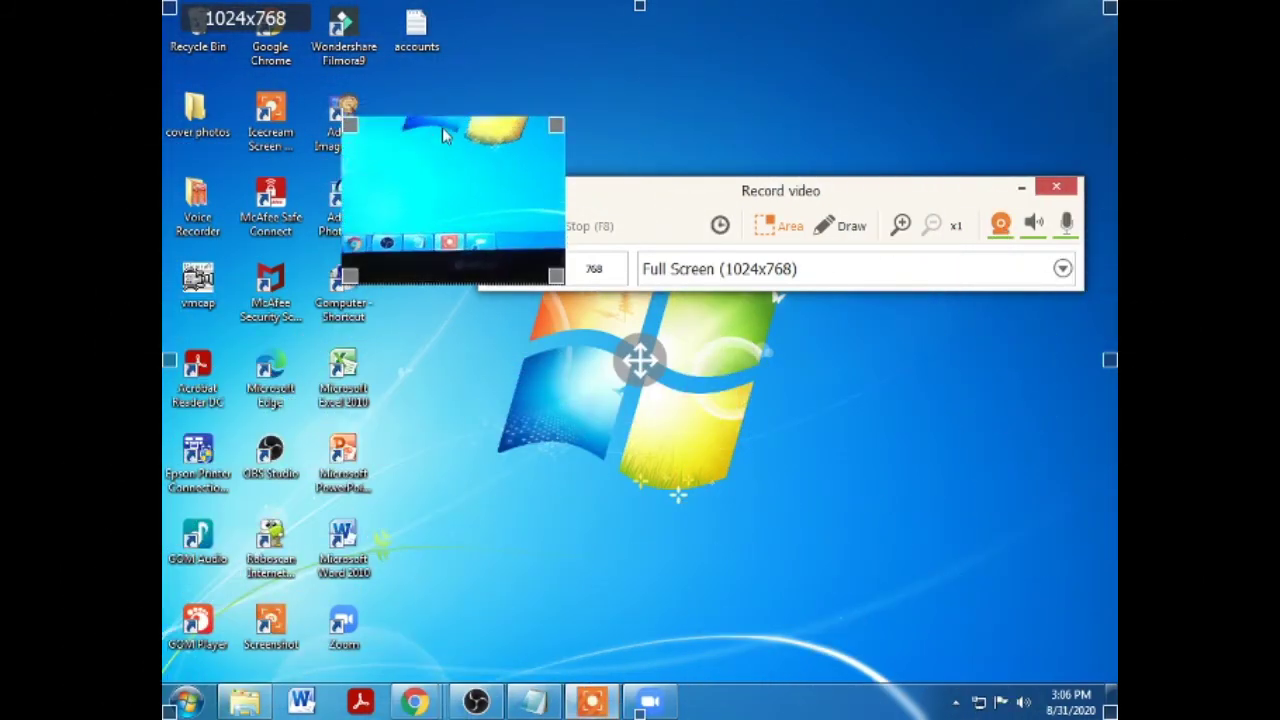
drag(442, 127, 942, 497)
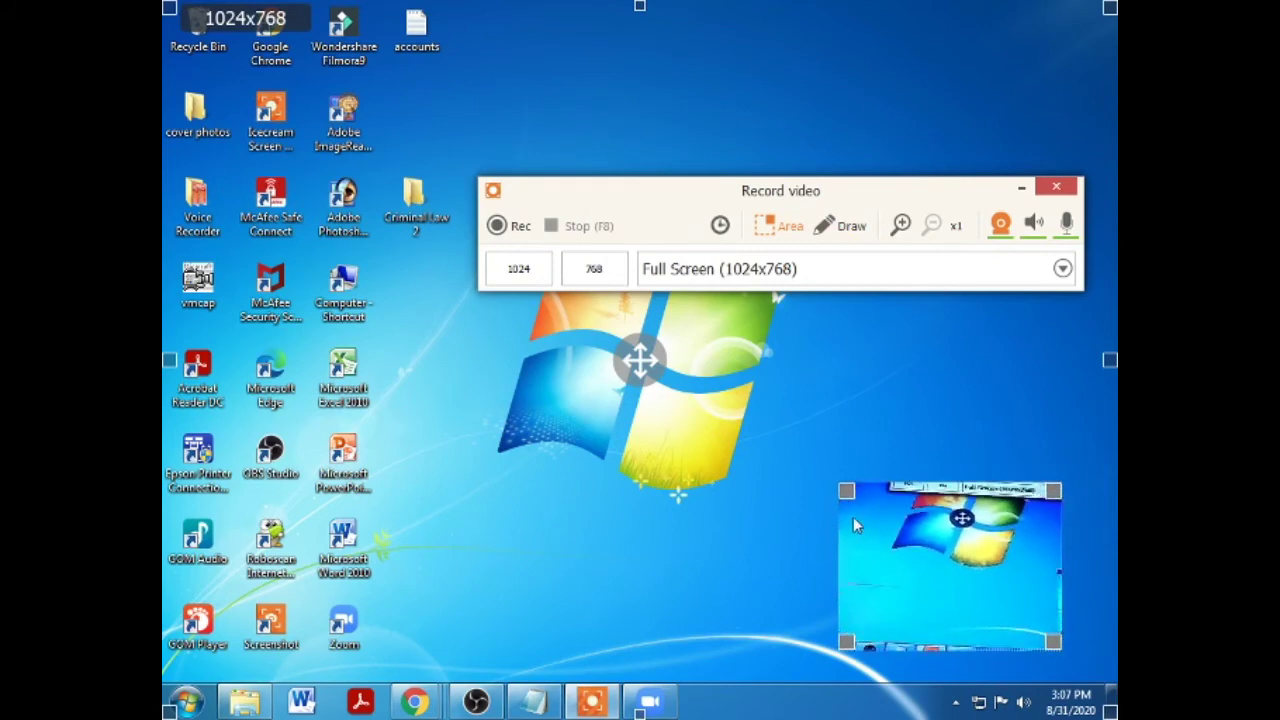
click(1003, 225)
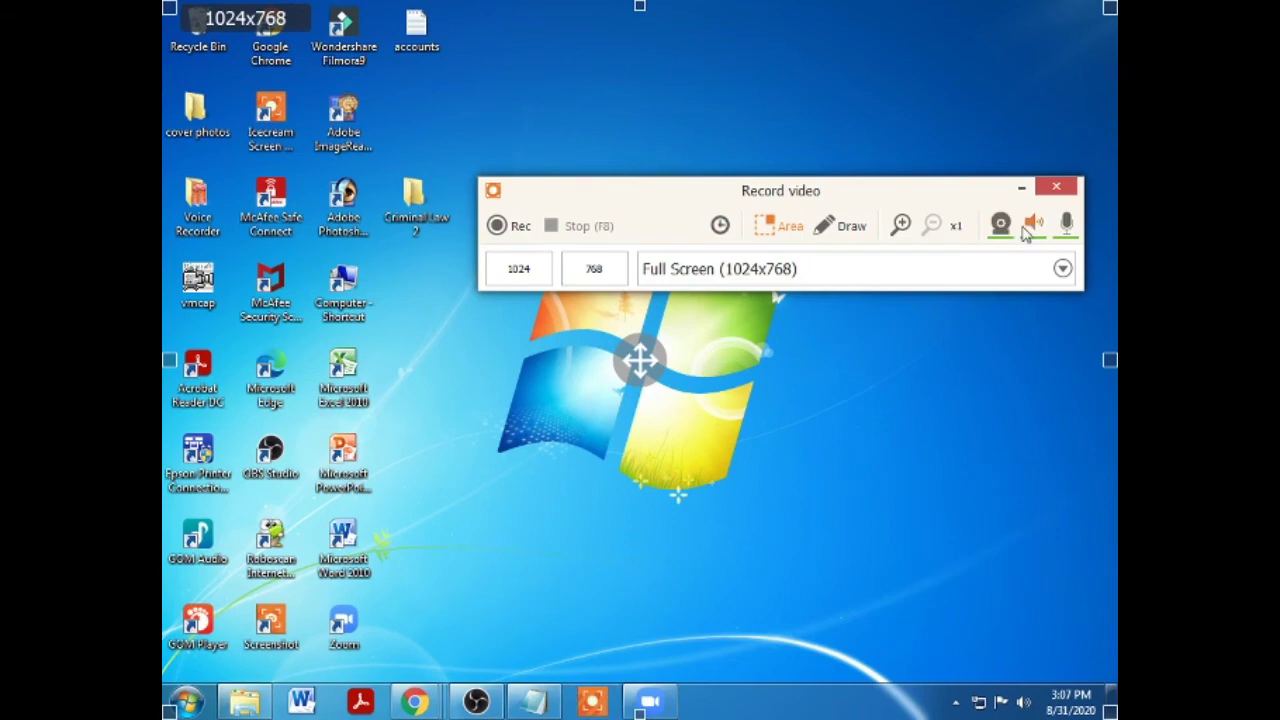
- Set the system audio volume to 100% and the microphone volume to about 54%
click(1035, 226)
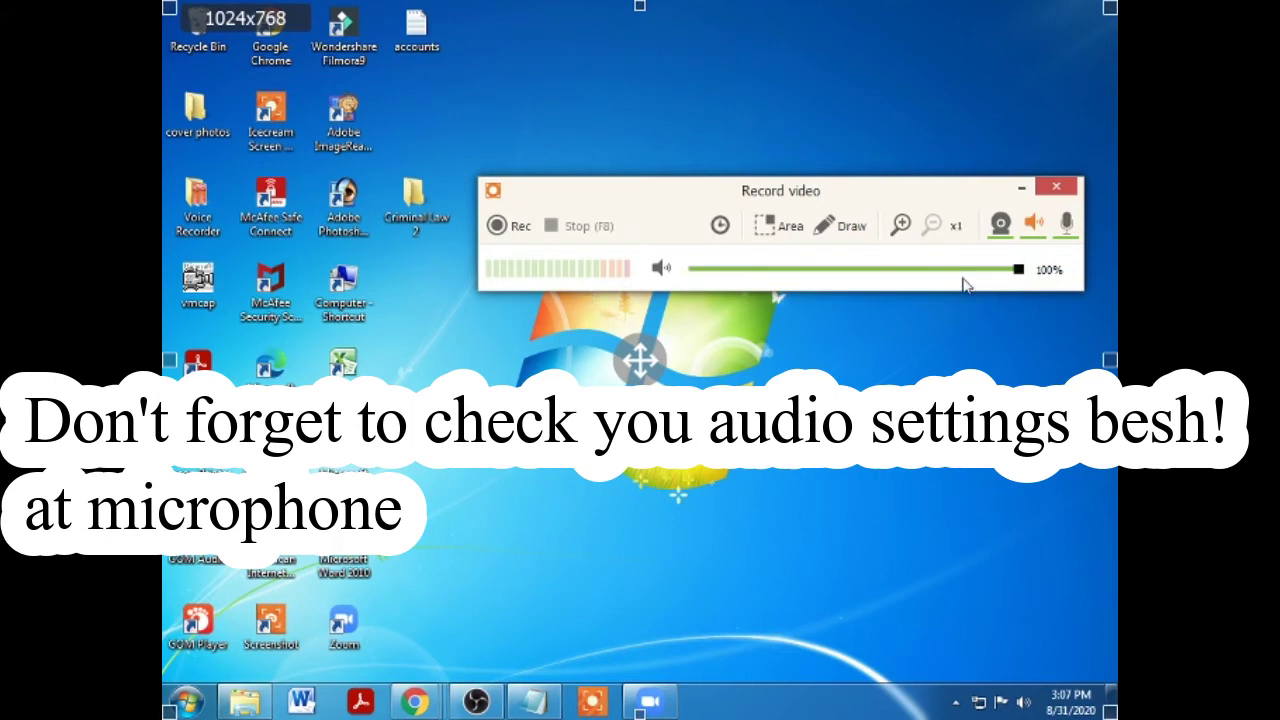
drag(1020, 271, 1057, 273)
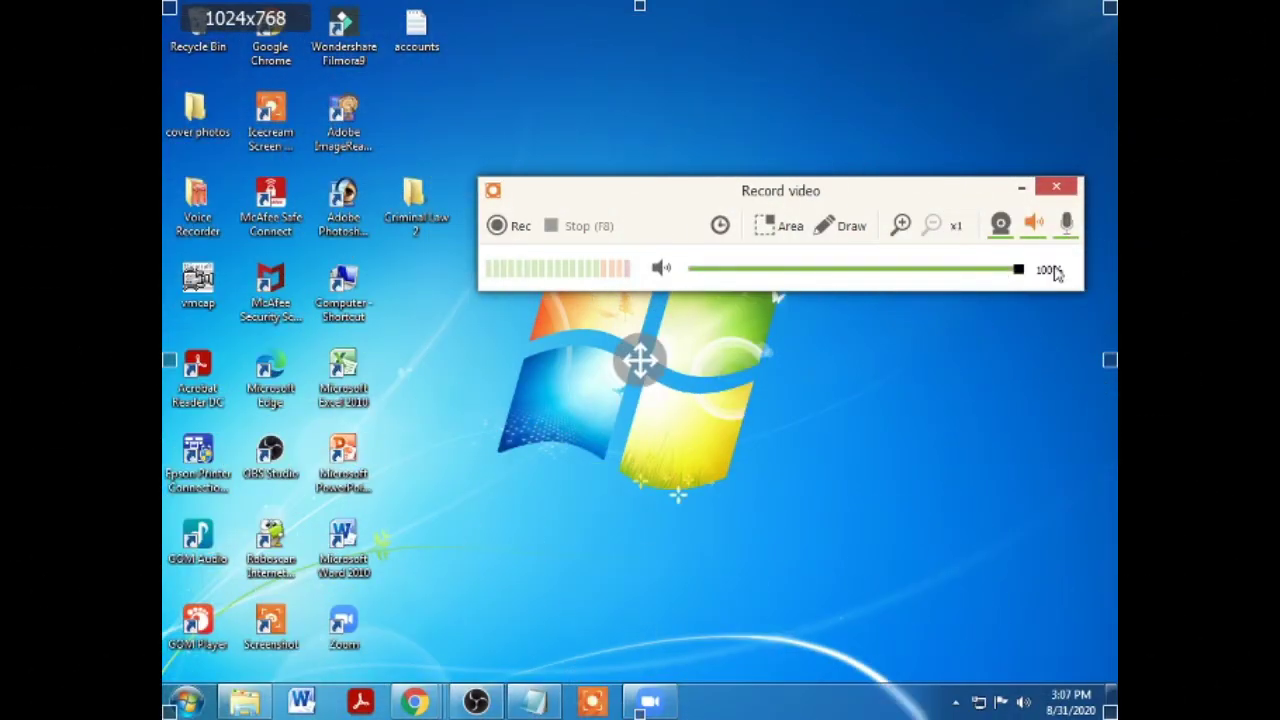
click(1067, 225)
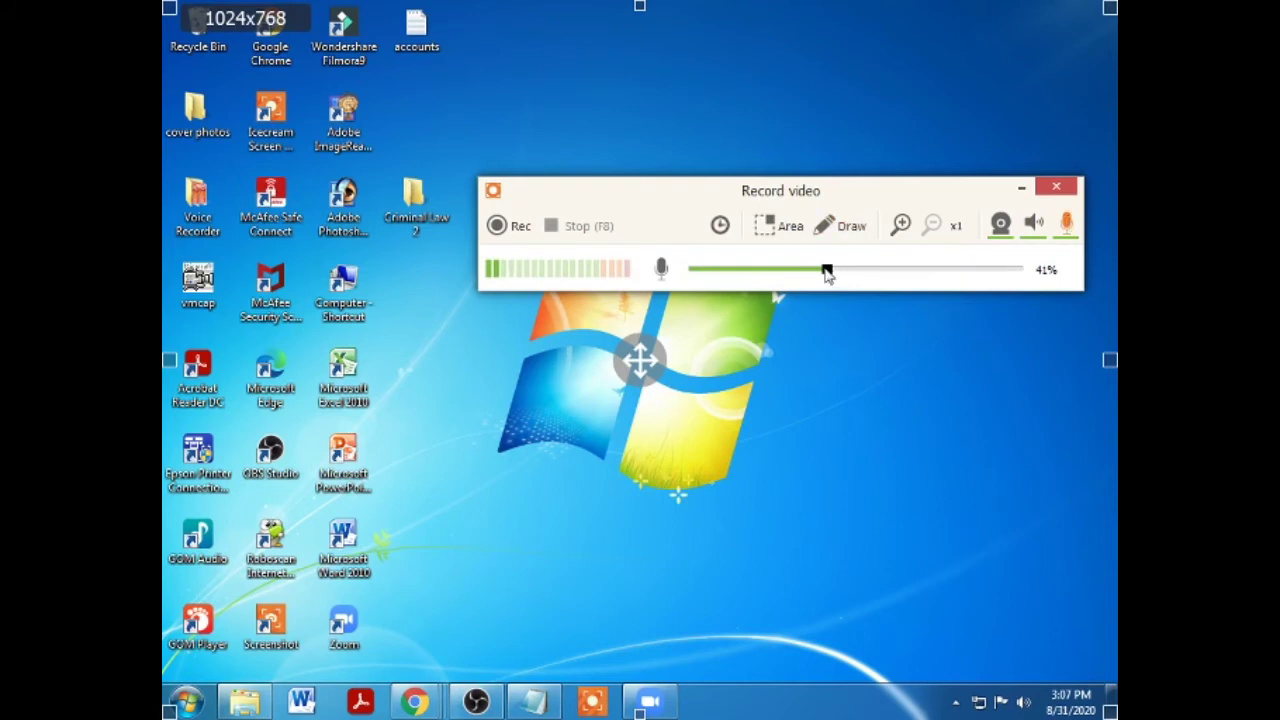
drag(826, 271, 870, 271)
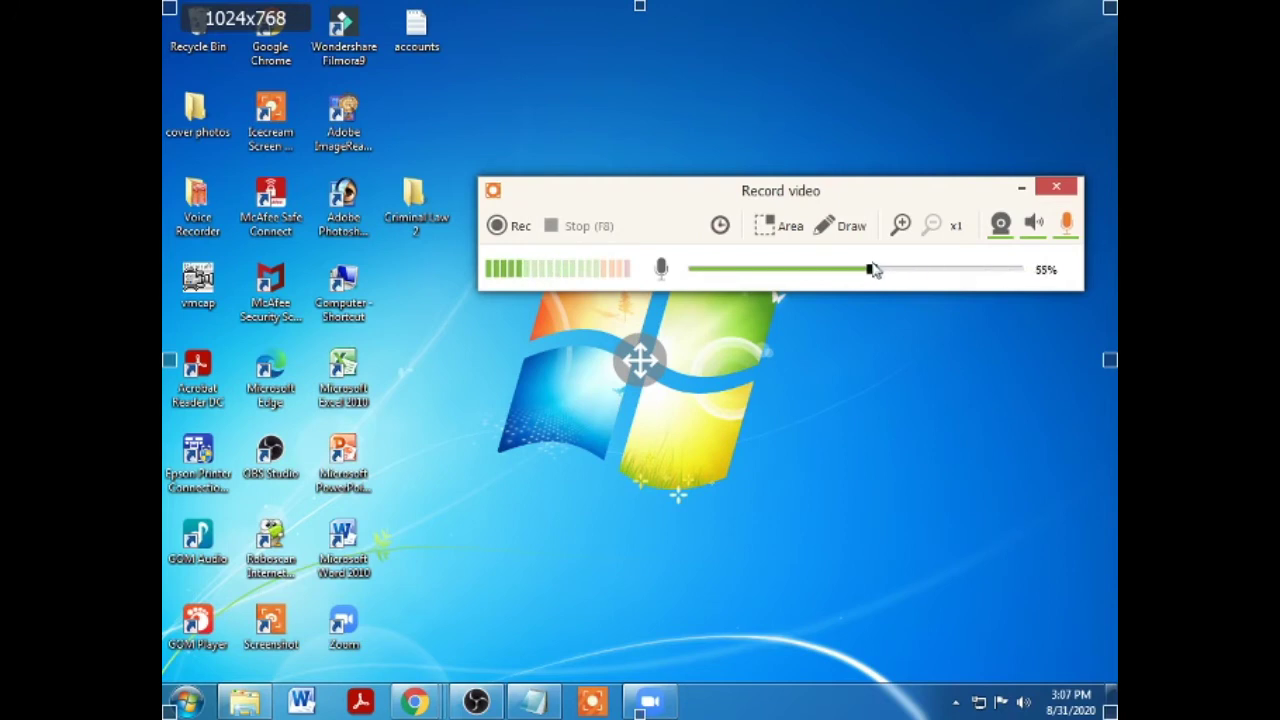
- Start the full-screen recording, dismissing the PRO upgrade notice, and bring the recorder's control window back into view
click(506, 228)
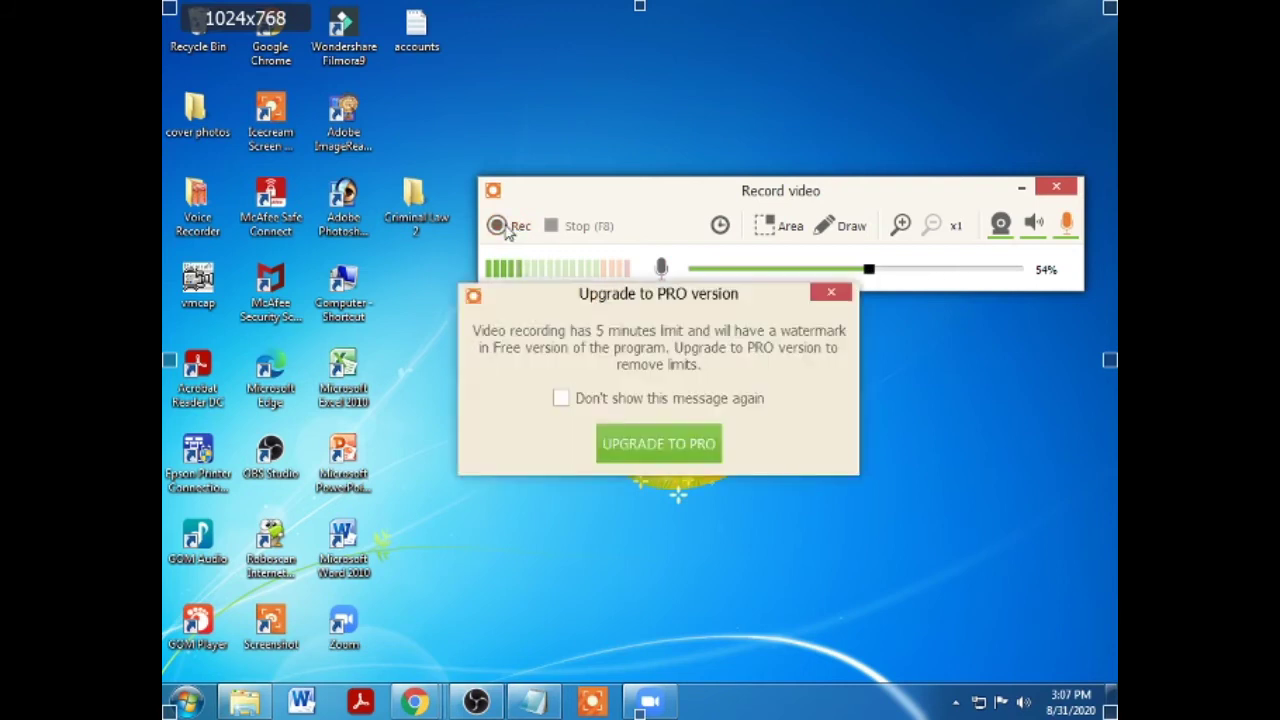
click(831, 292)
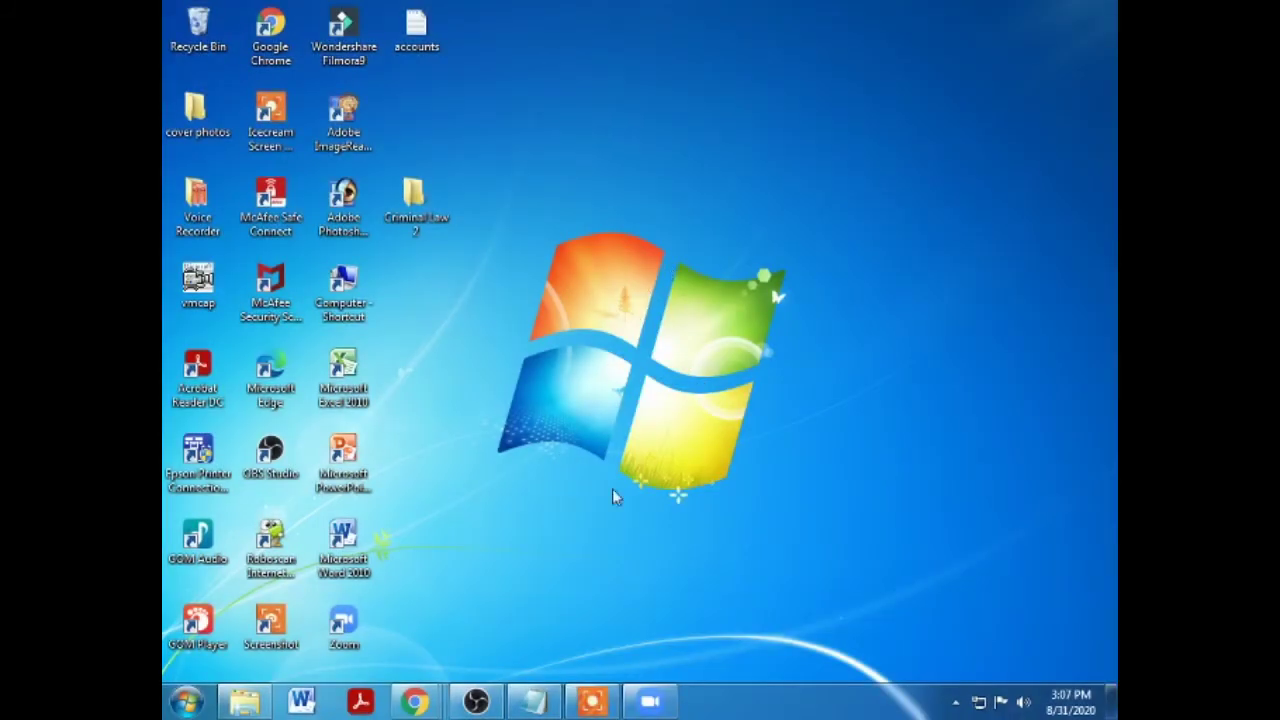
click(593, 703)
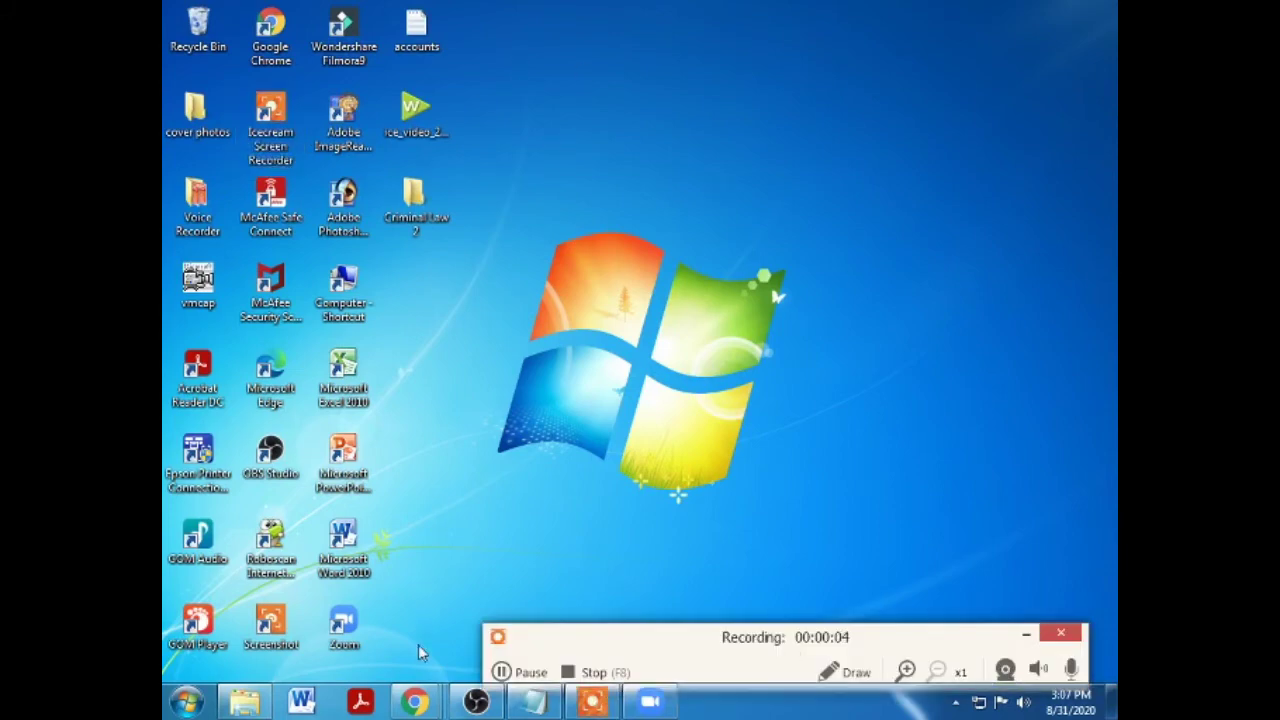
- Switch to the Chrome window with the online class video, play it, and move the recorder's control window below the video
mouse_move(415, 703)
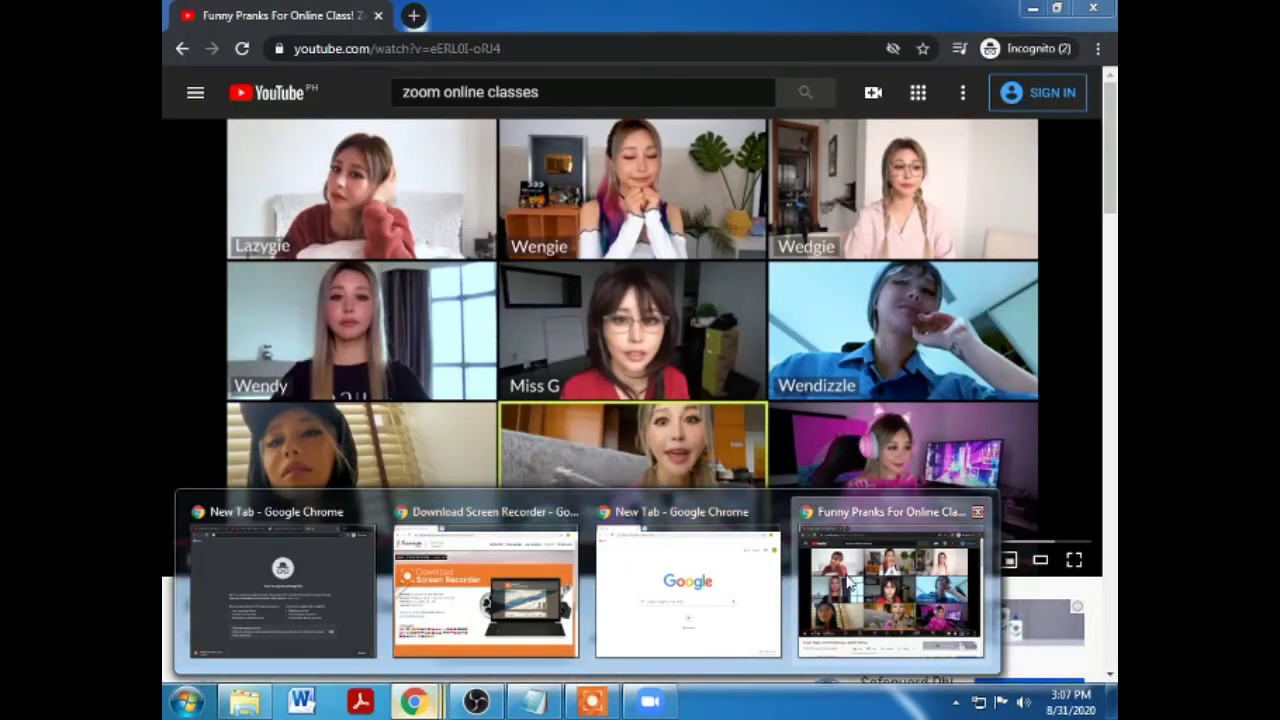
click(848, 580)
click(193, 559)
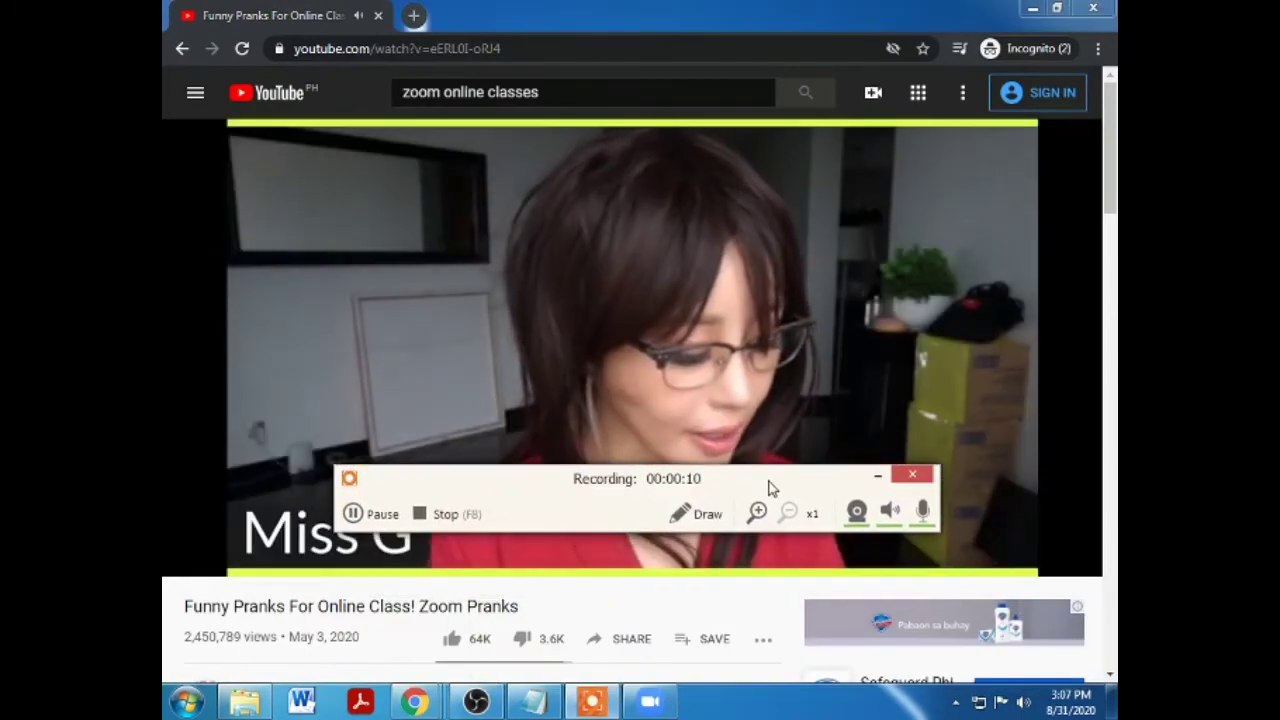
drag(770, 487, 918, 637)
- Stop the running screen recording and save it under the file name "Criminal Law Class 08-31-2020"
mouse_move(677, 322)
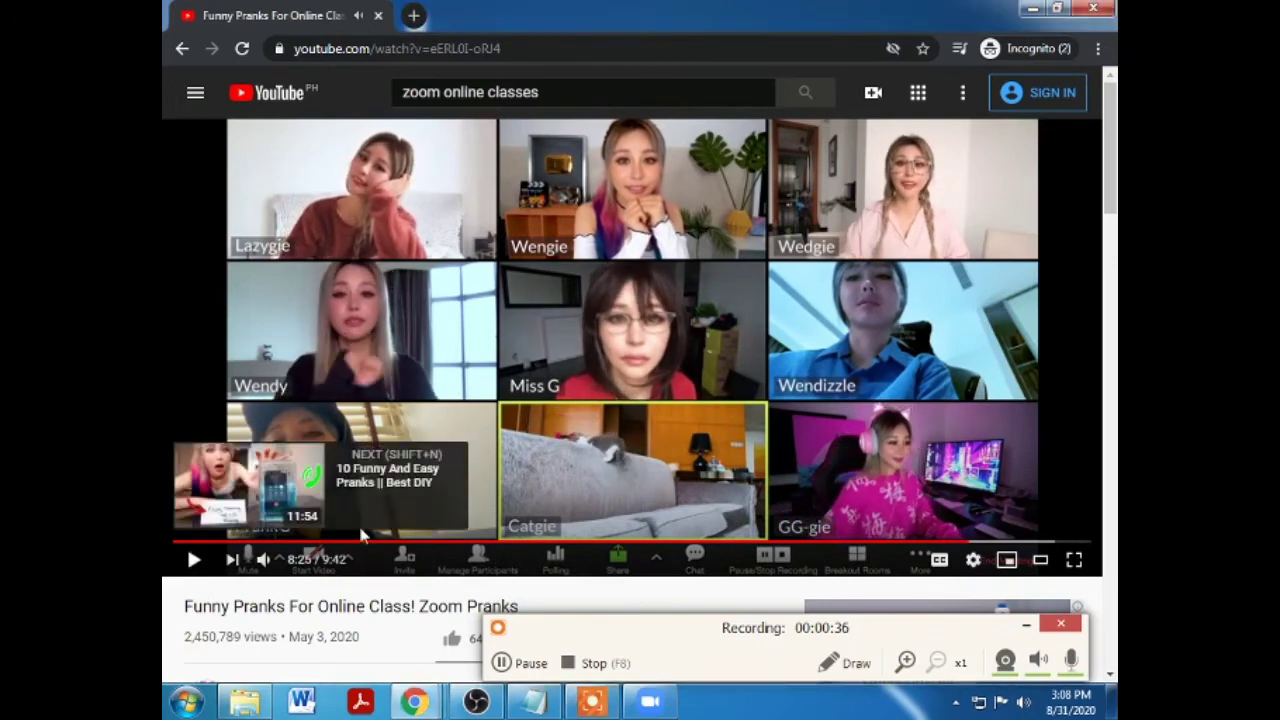
drag(630, 637, 525, 308)
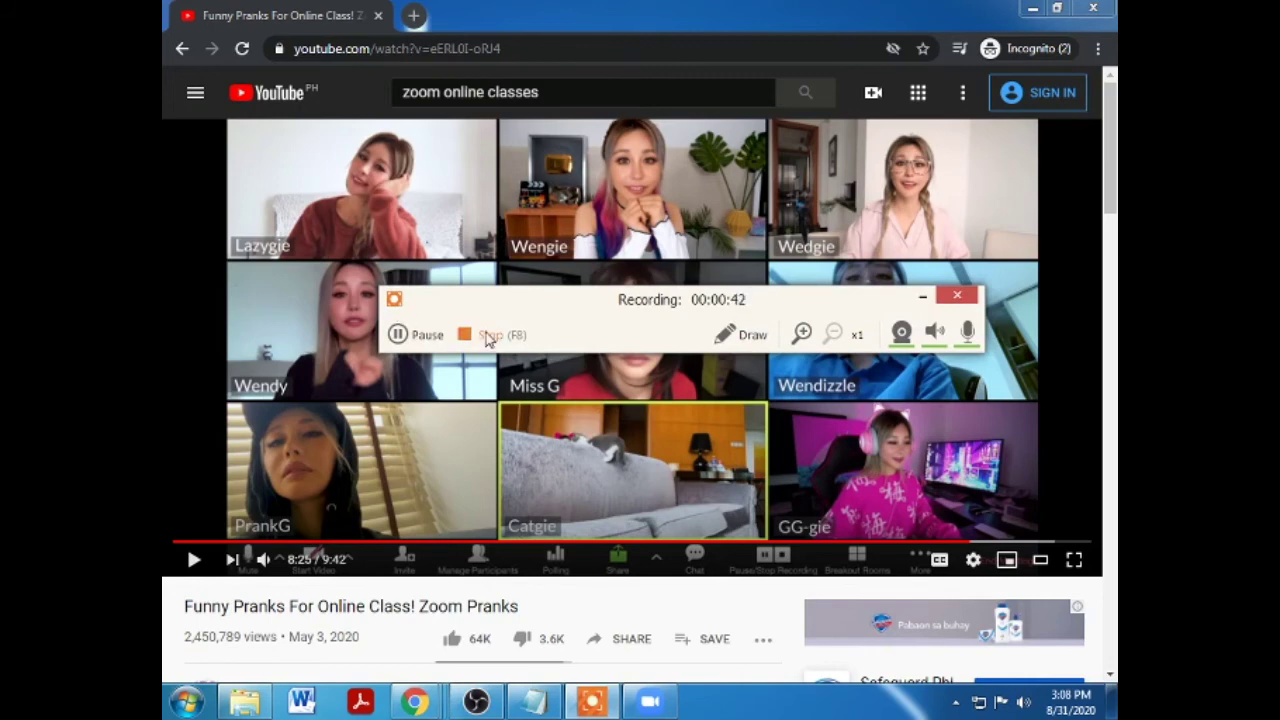
click(488, 336)
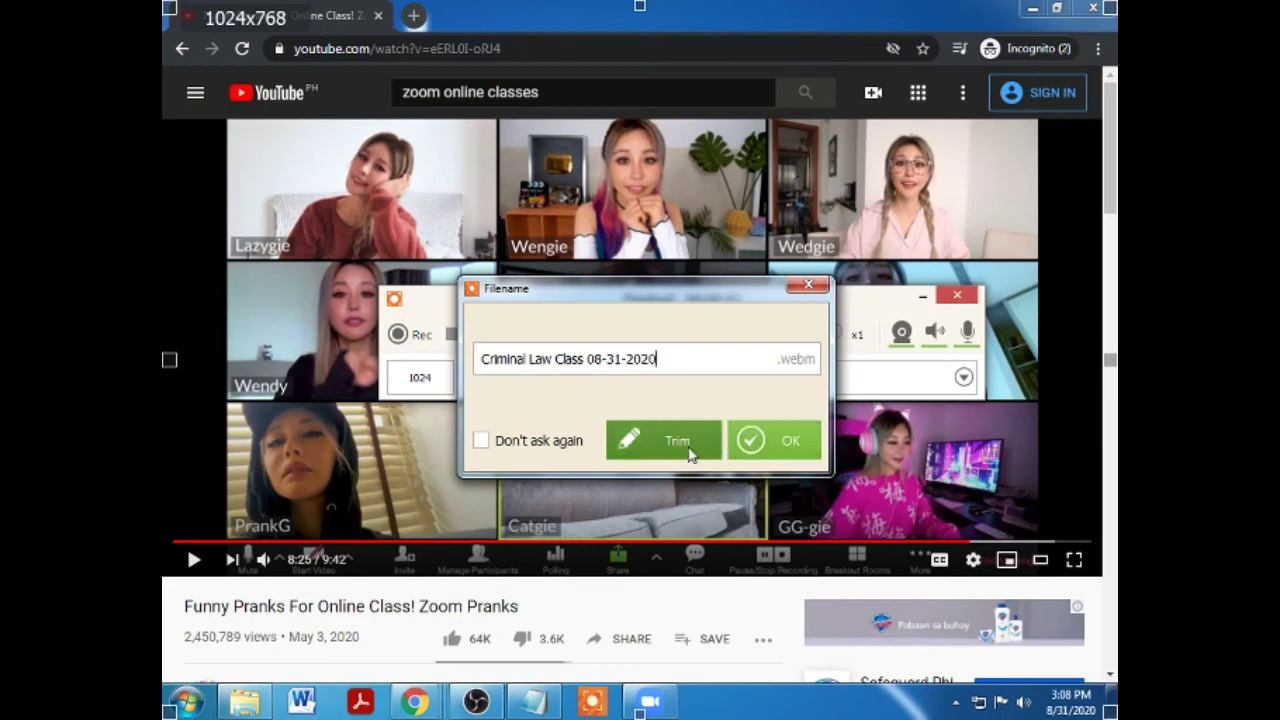
click(789, 442)
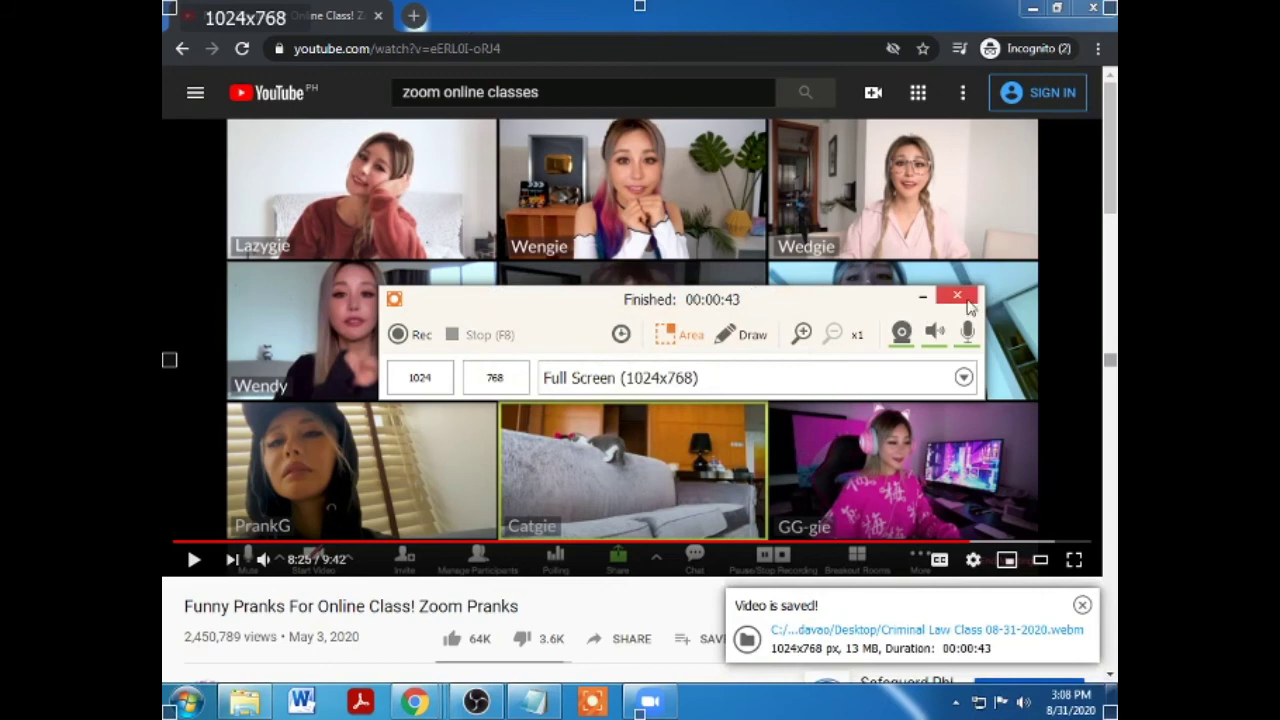
- Minimize the recorder's control window and the Chrome window to reach the desktop
click(922, 305)
click(860, 277)
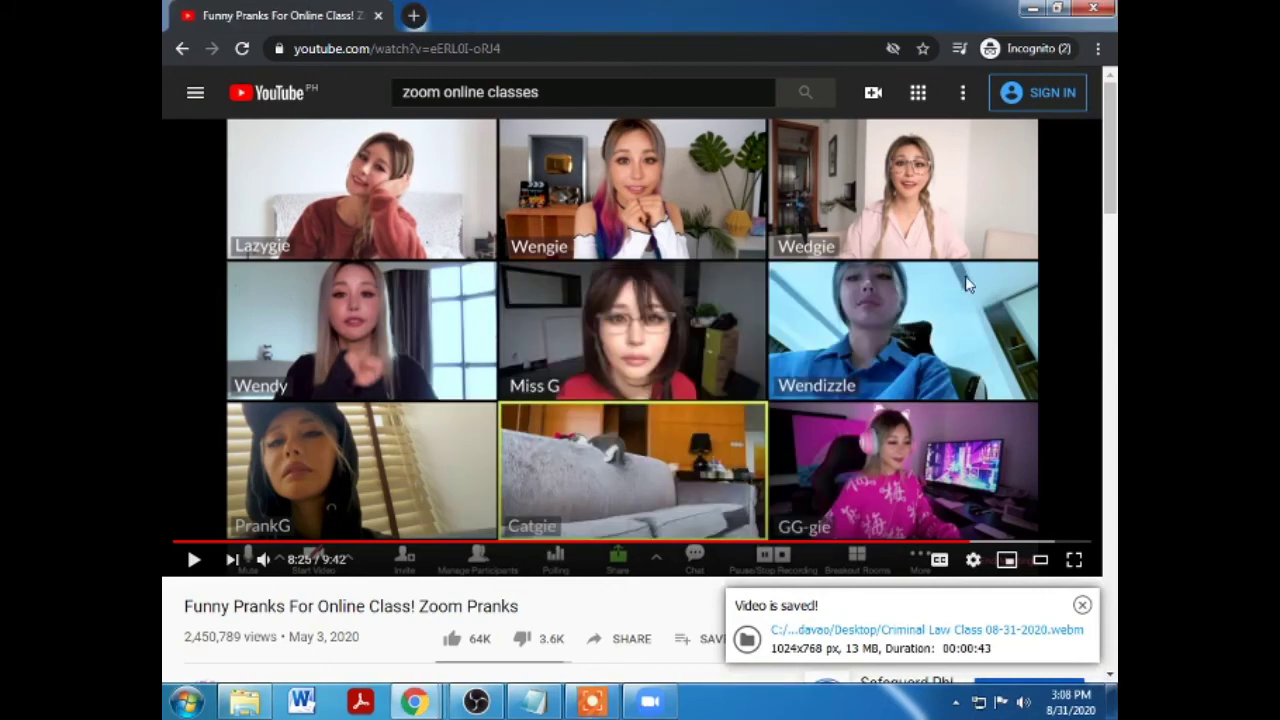
click(1029, 9)
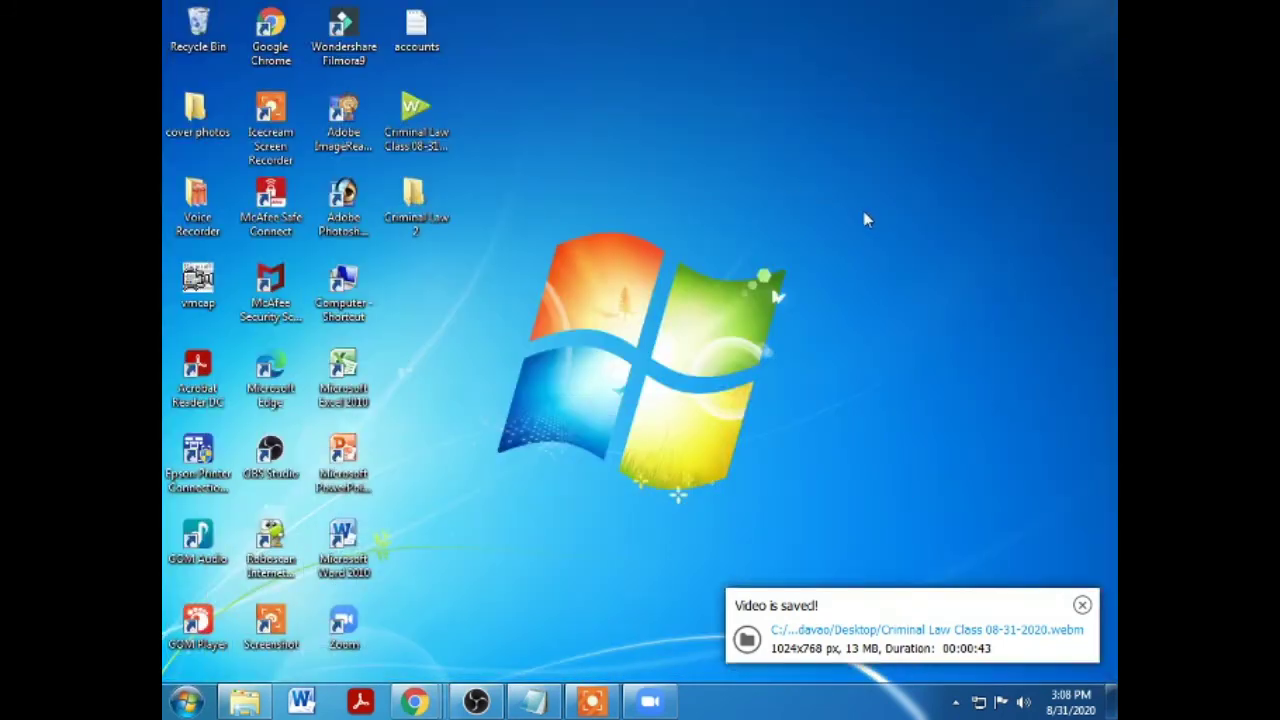
- Move the "Criminal Law Class 08-31-2020" video from the desktop into the "Criminal Law 2" folder, with the folder window maximized
right_click(408, 130)
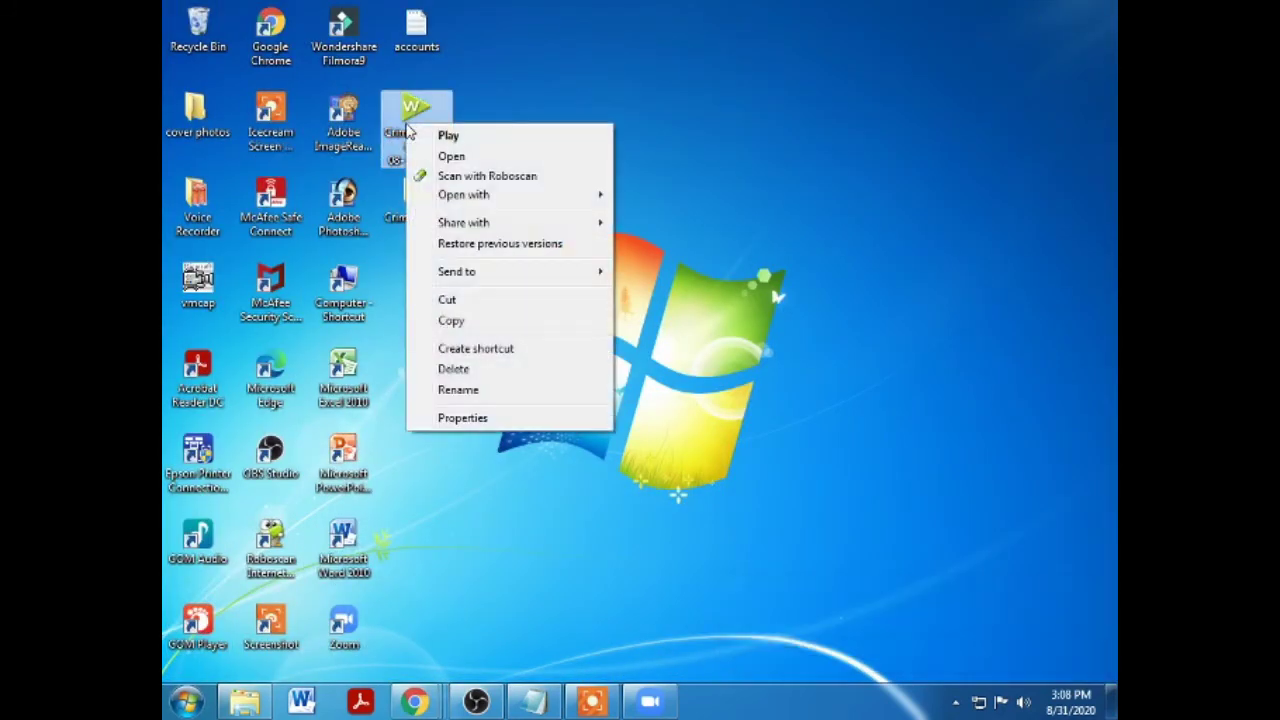
click(446, 300)
double_click(414, 200)
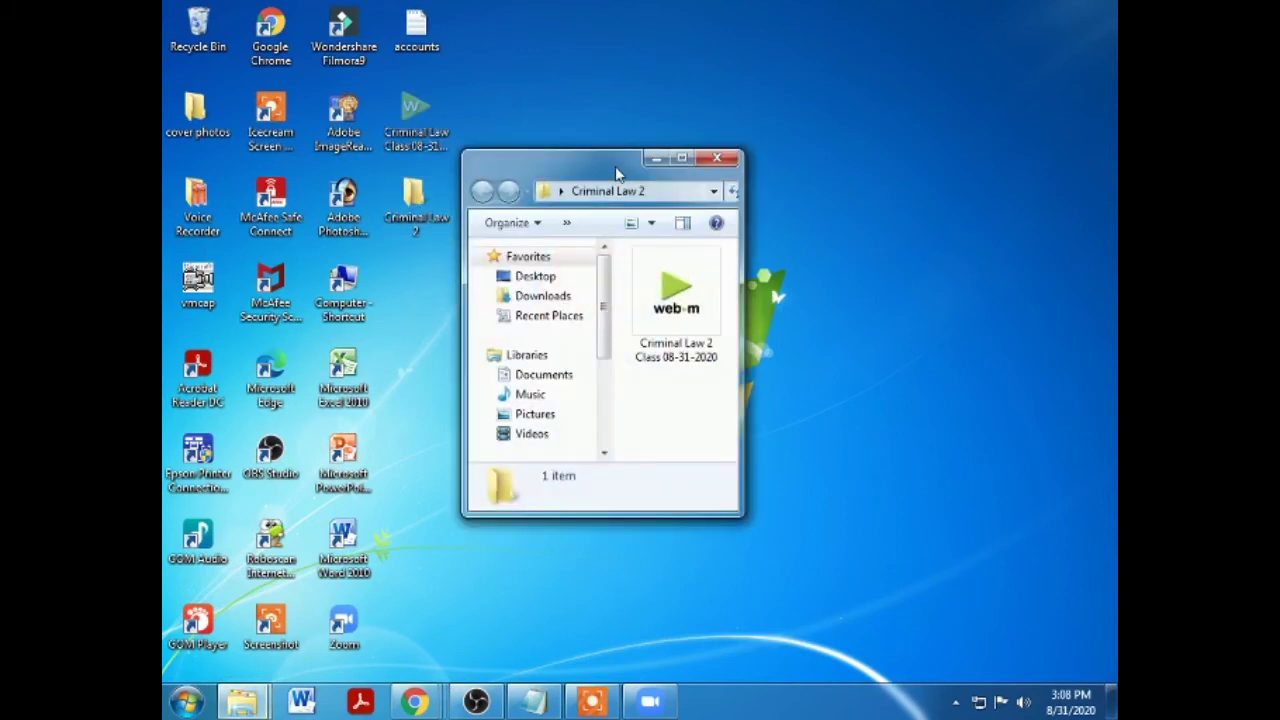
double_click(617, 174)
click(400, 186)
click(549, 214)
key(ctrl+v)
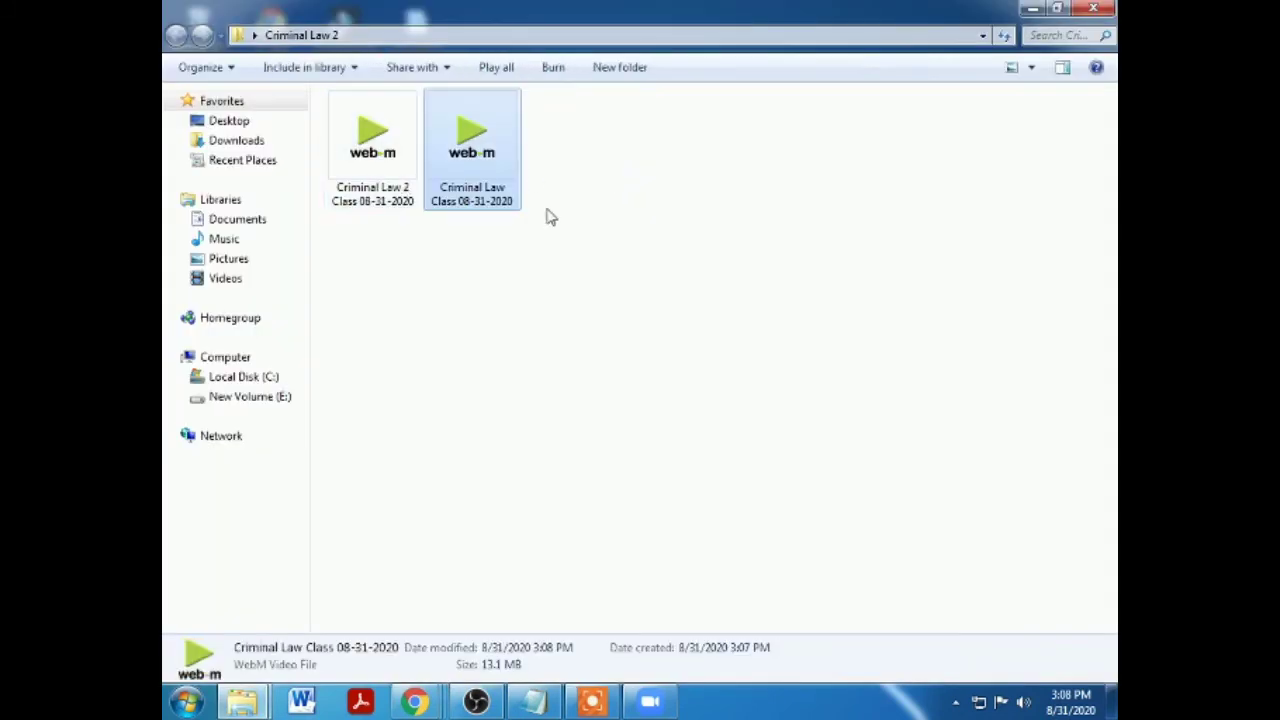
- Play the "Criminal Law Class 08-31-2020" video from the folder to review the recording
click(540, 245)
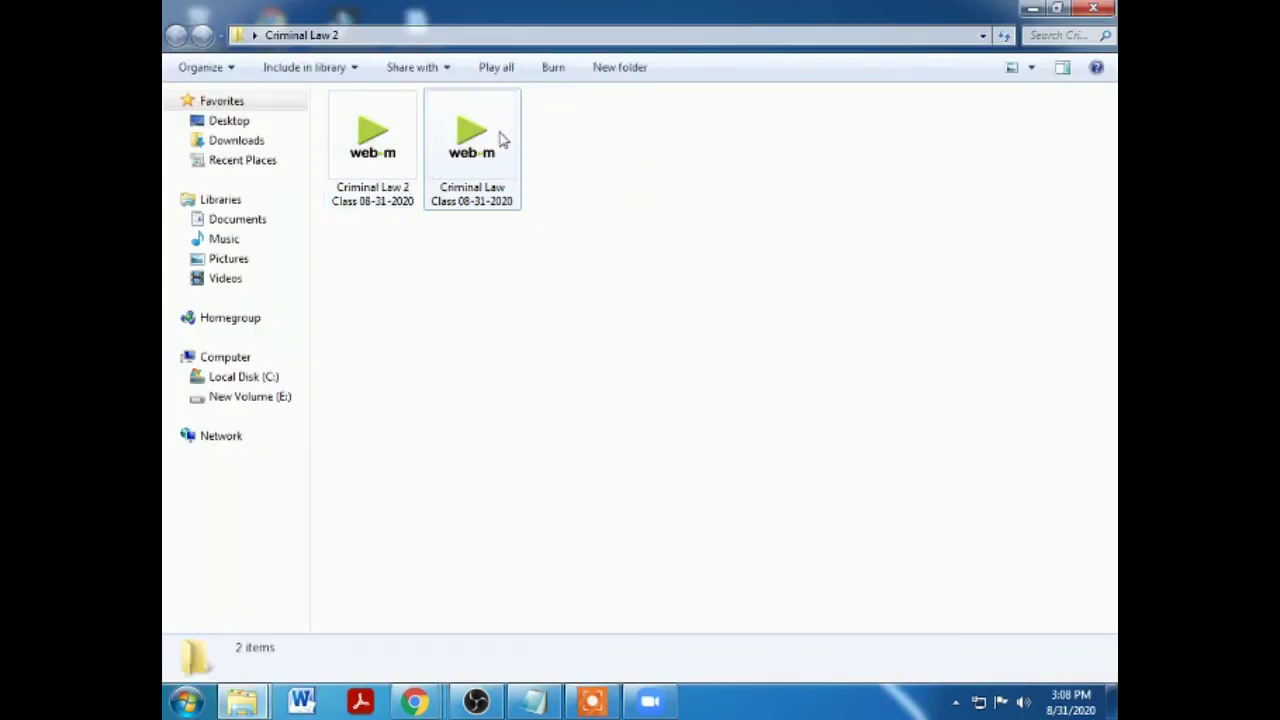
click(455, 160)
double_click(455, 160)
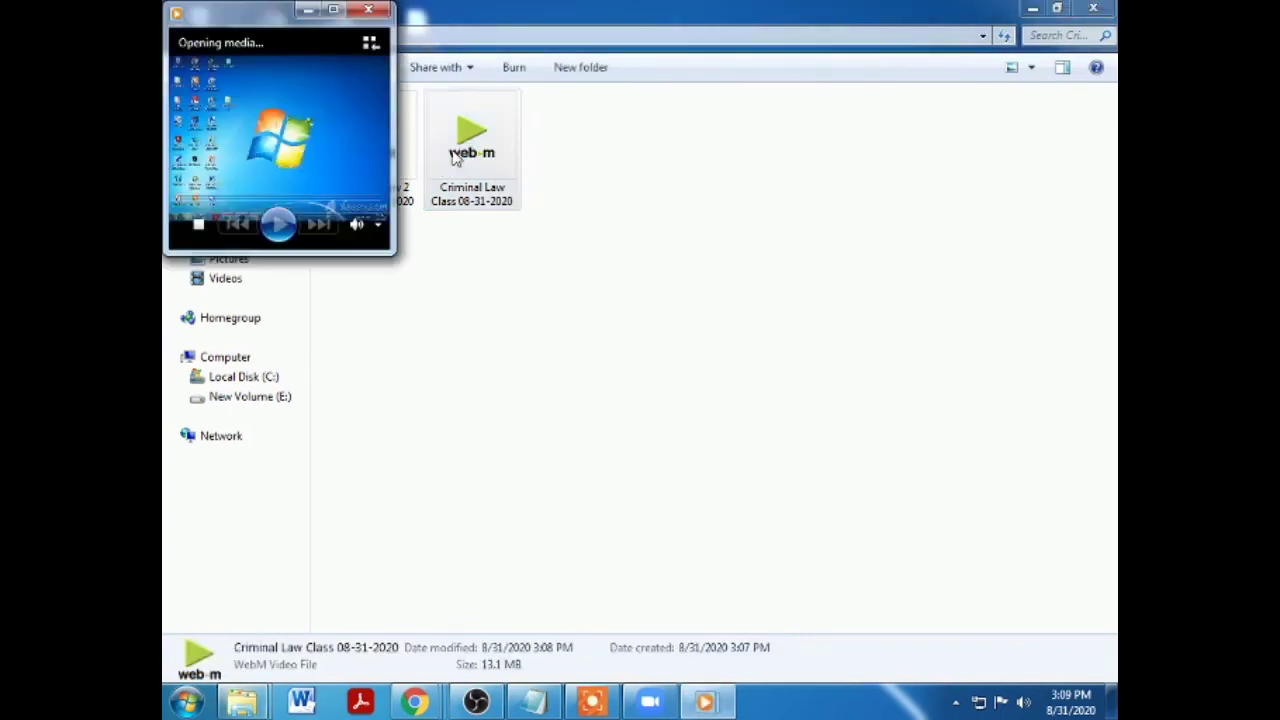